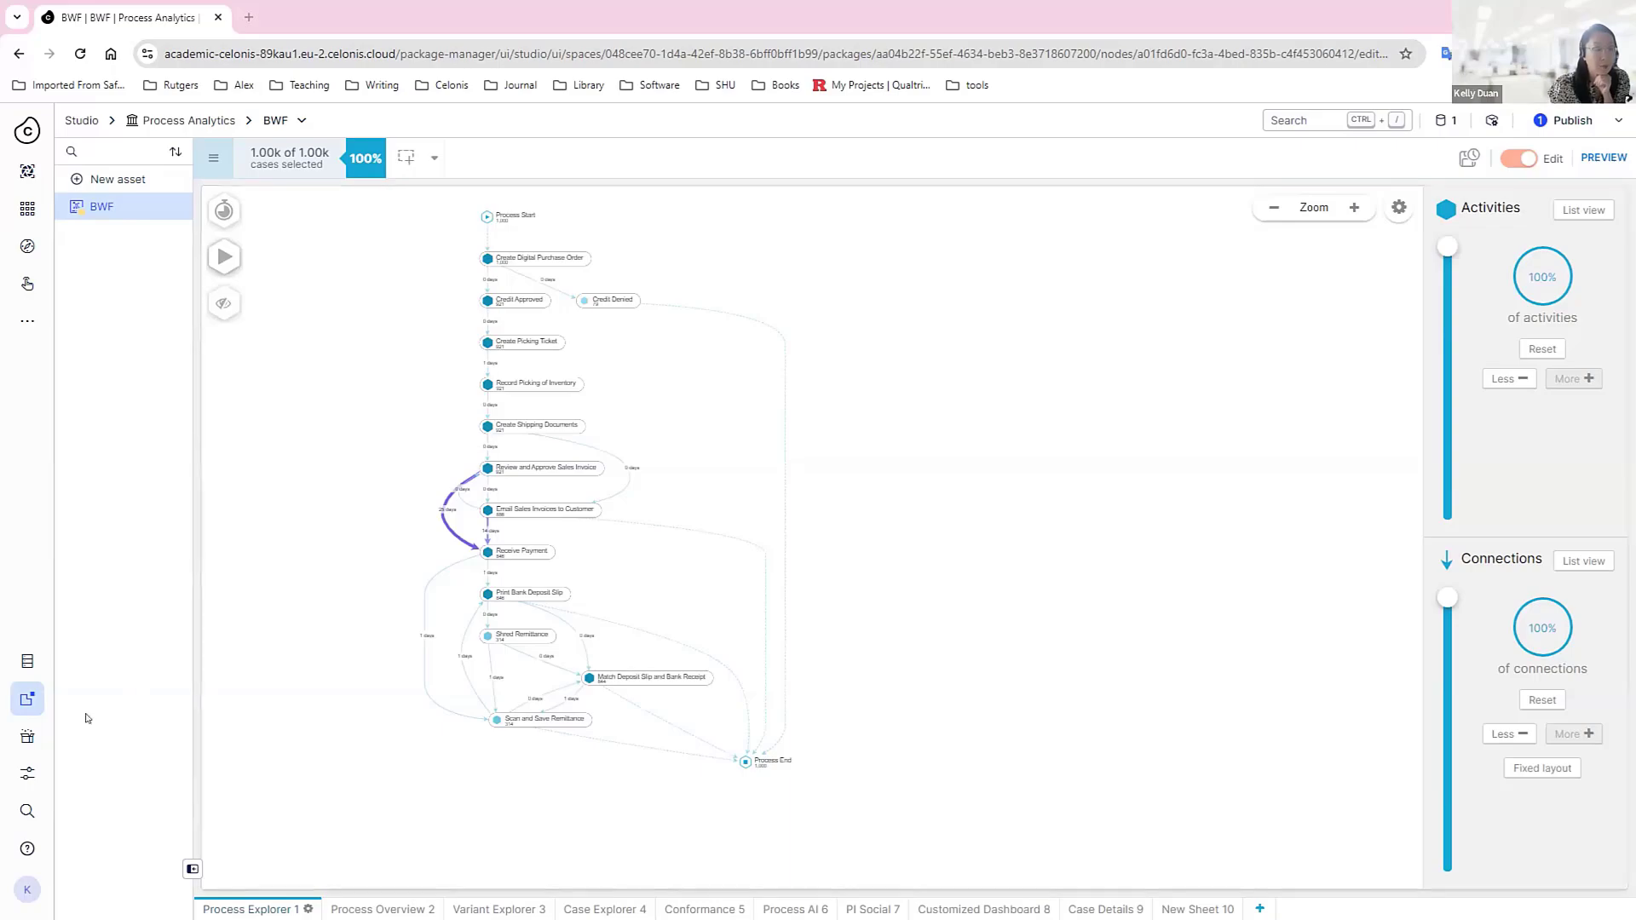
Check the blank New Sheet and the sheet types available for adding, and return to the Process Explorer sheet.
{"action": "mouse_move", "coordinate": [34, 705]}
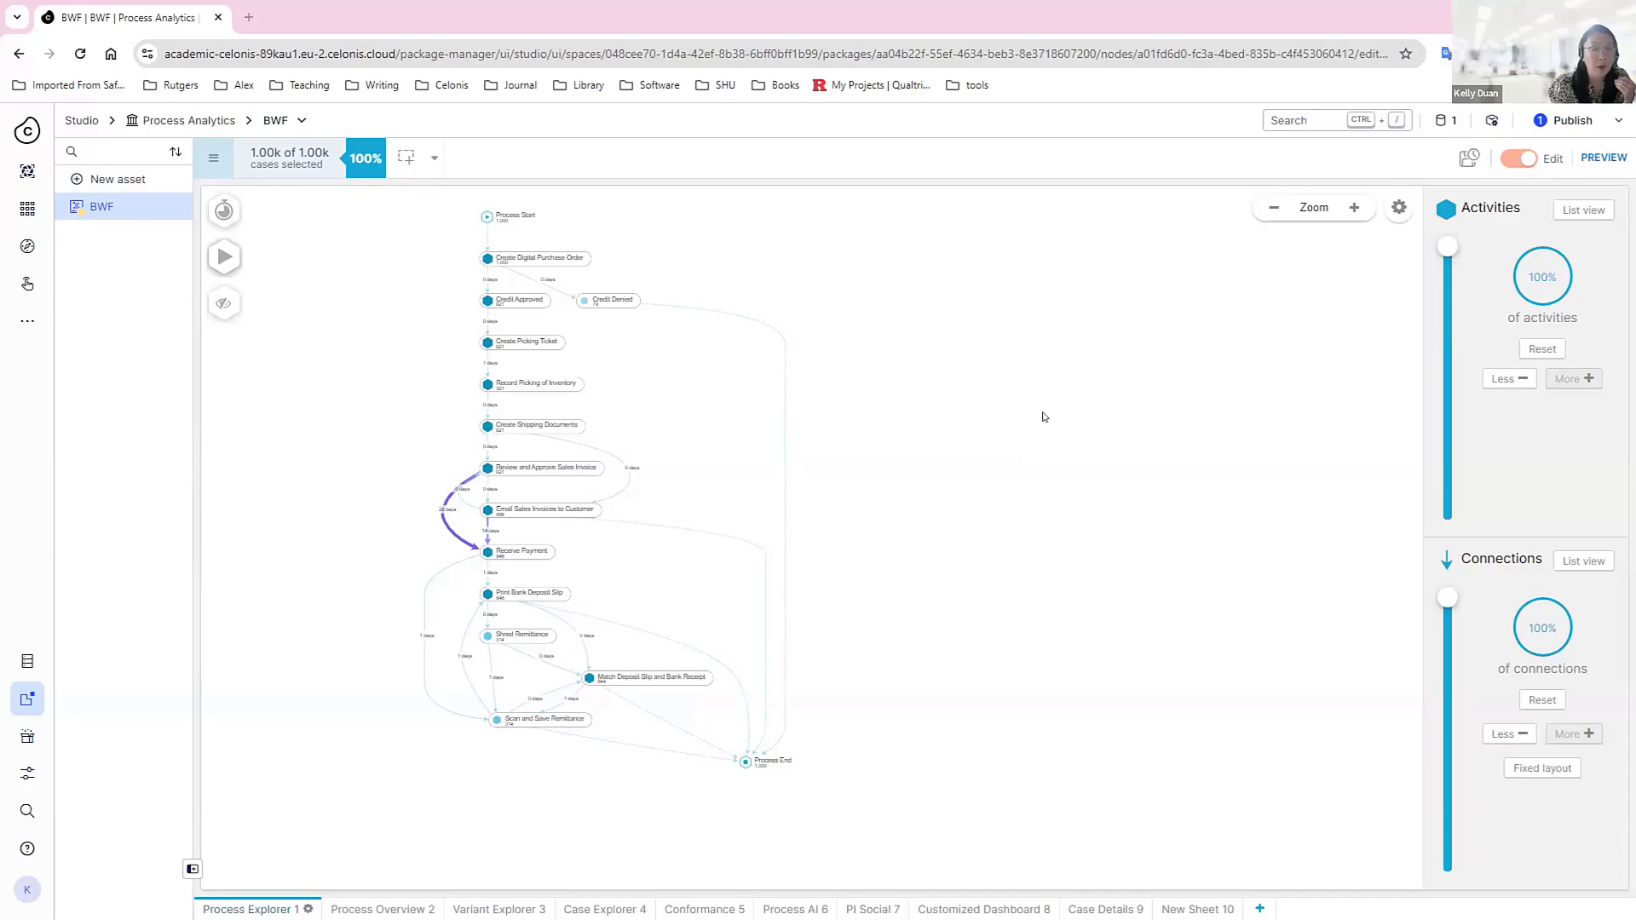
{"action": "left_click", "coordinate": [1197, 909]}
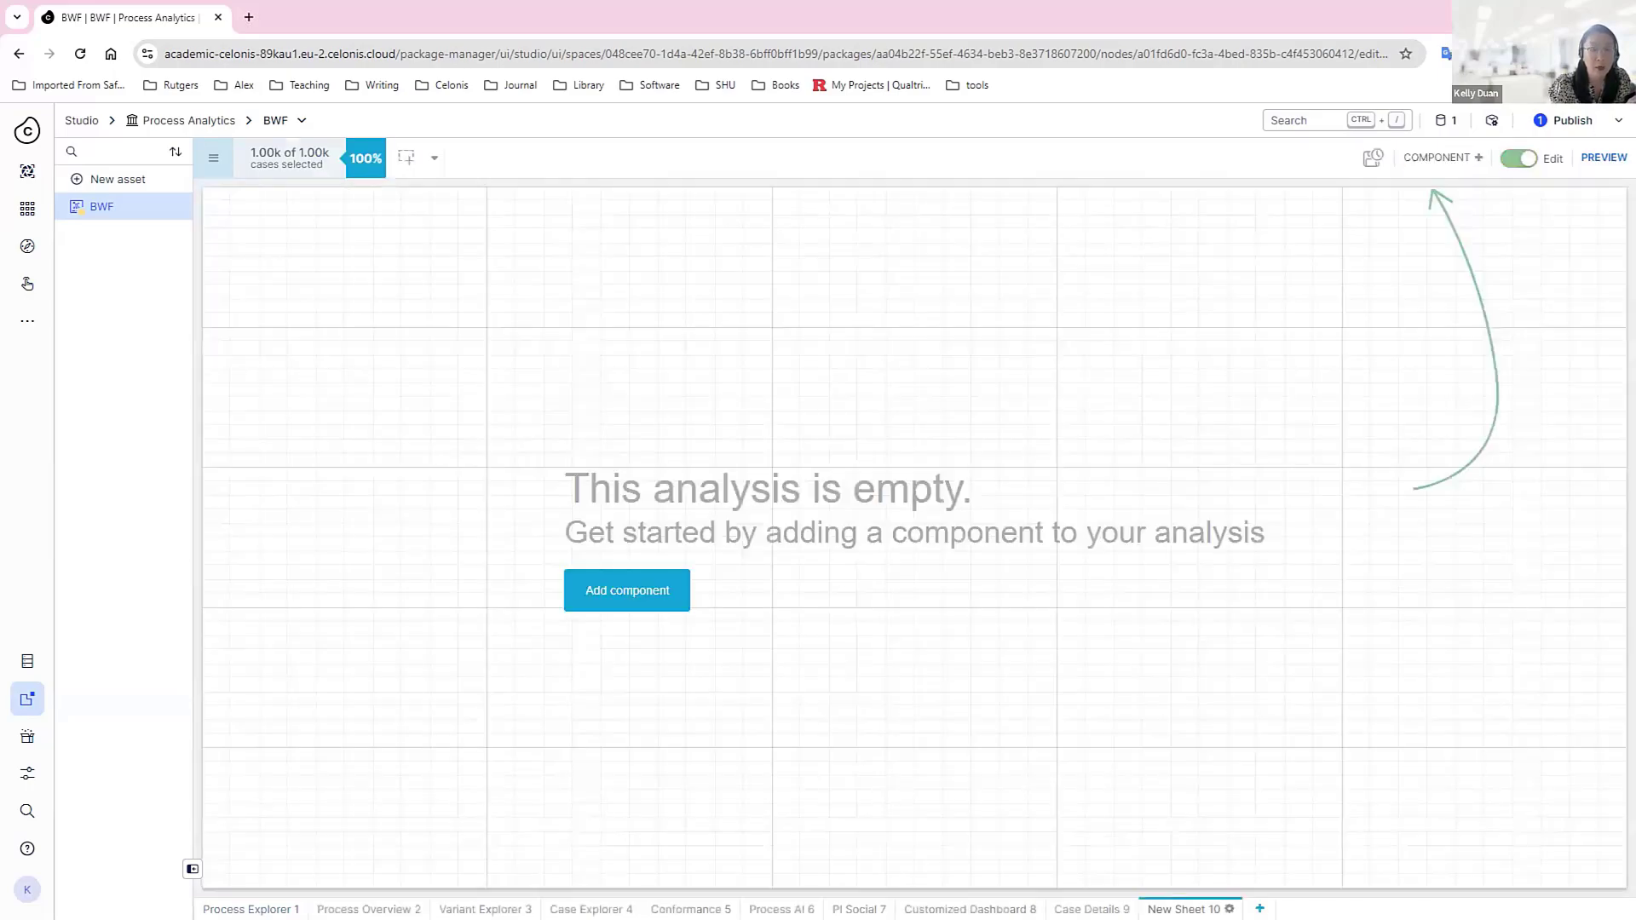
{"action": "left_click", "coordinate": [1260, 909]}
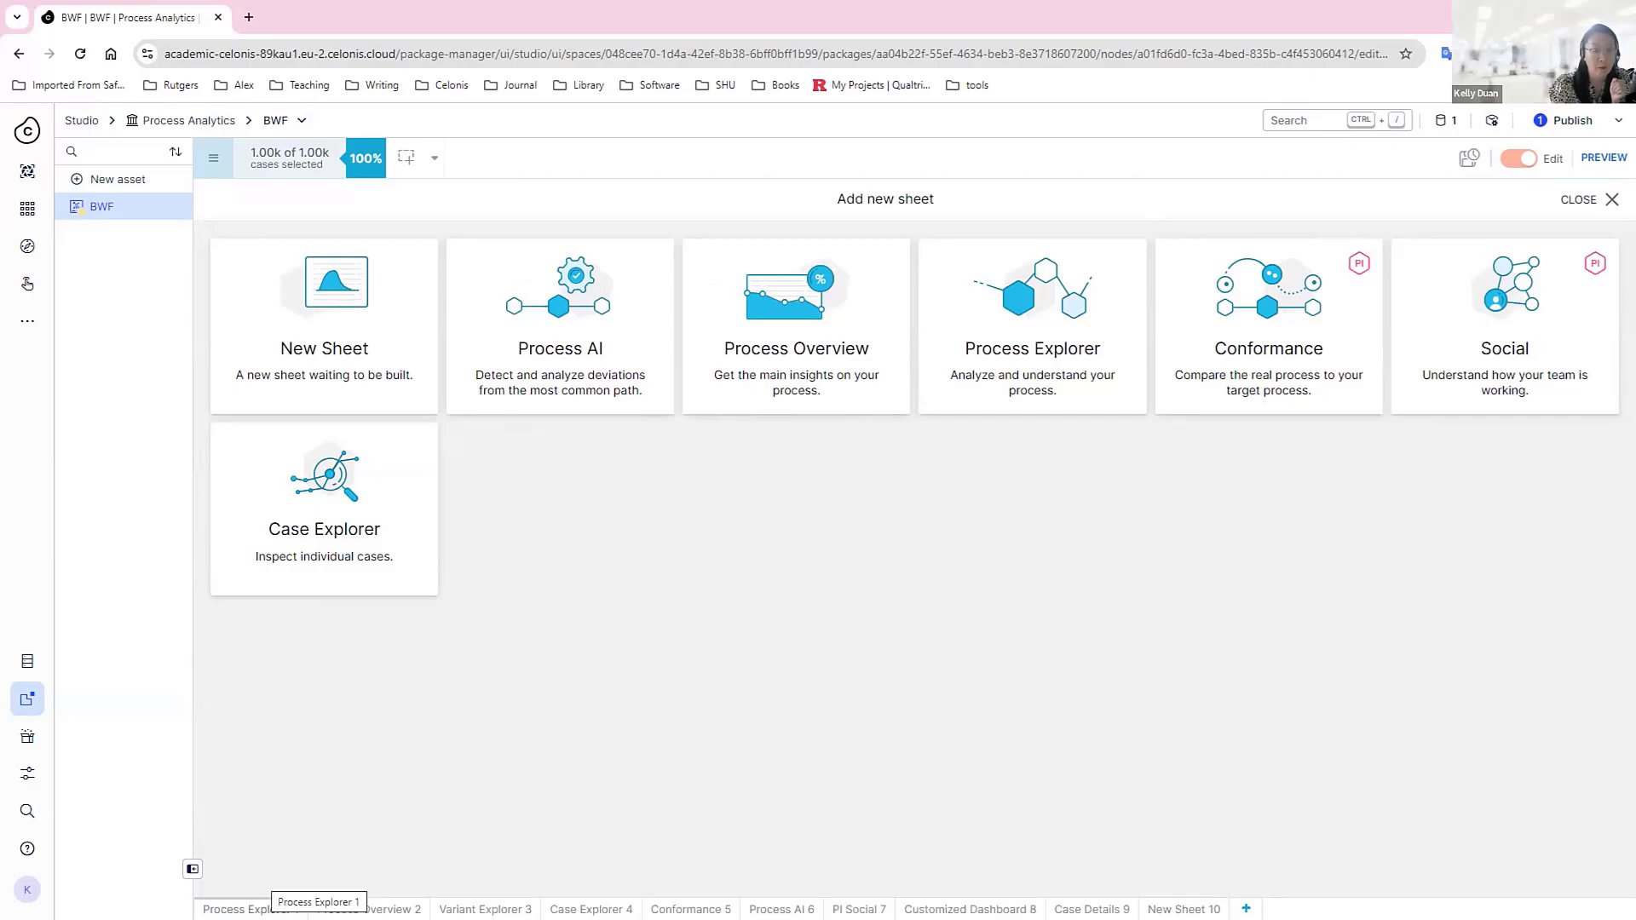
{"action": "left_click", "coordinate": [247, 909]}
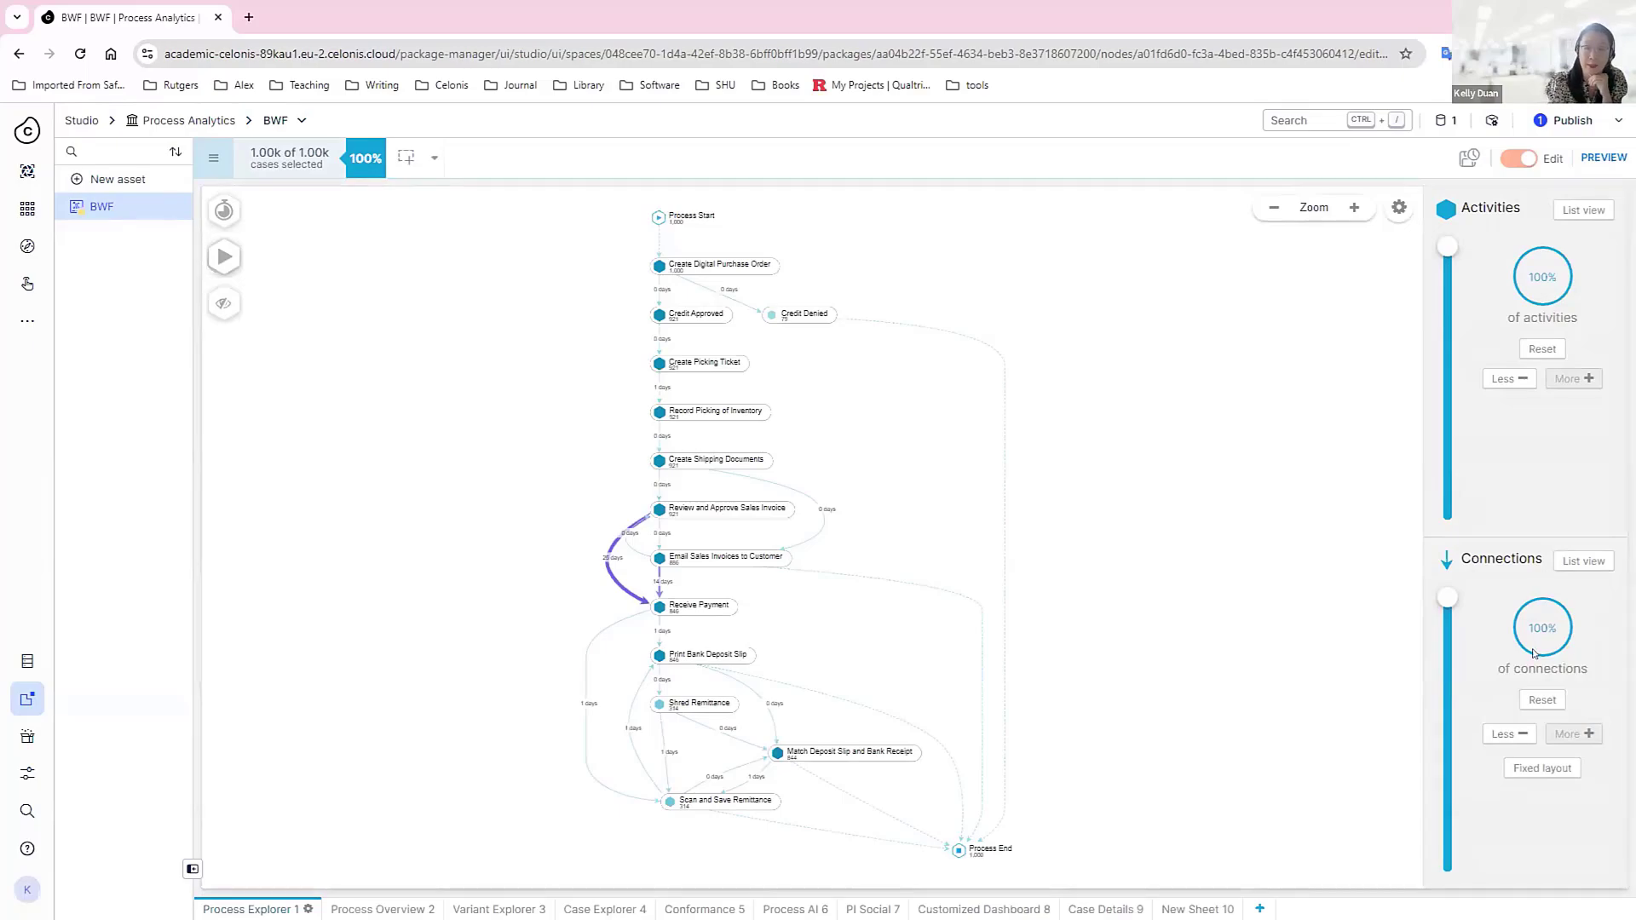
Reduce the process map to its fewest connections and activities, and restore the activities to 100%.
{"action": "left_click_drag", "start_coordinate": [1447, 598], "coordinate": [1447, 871]}
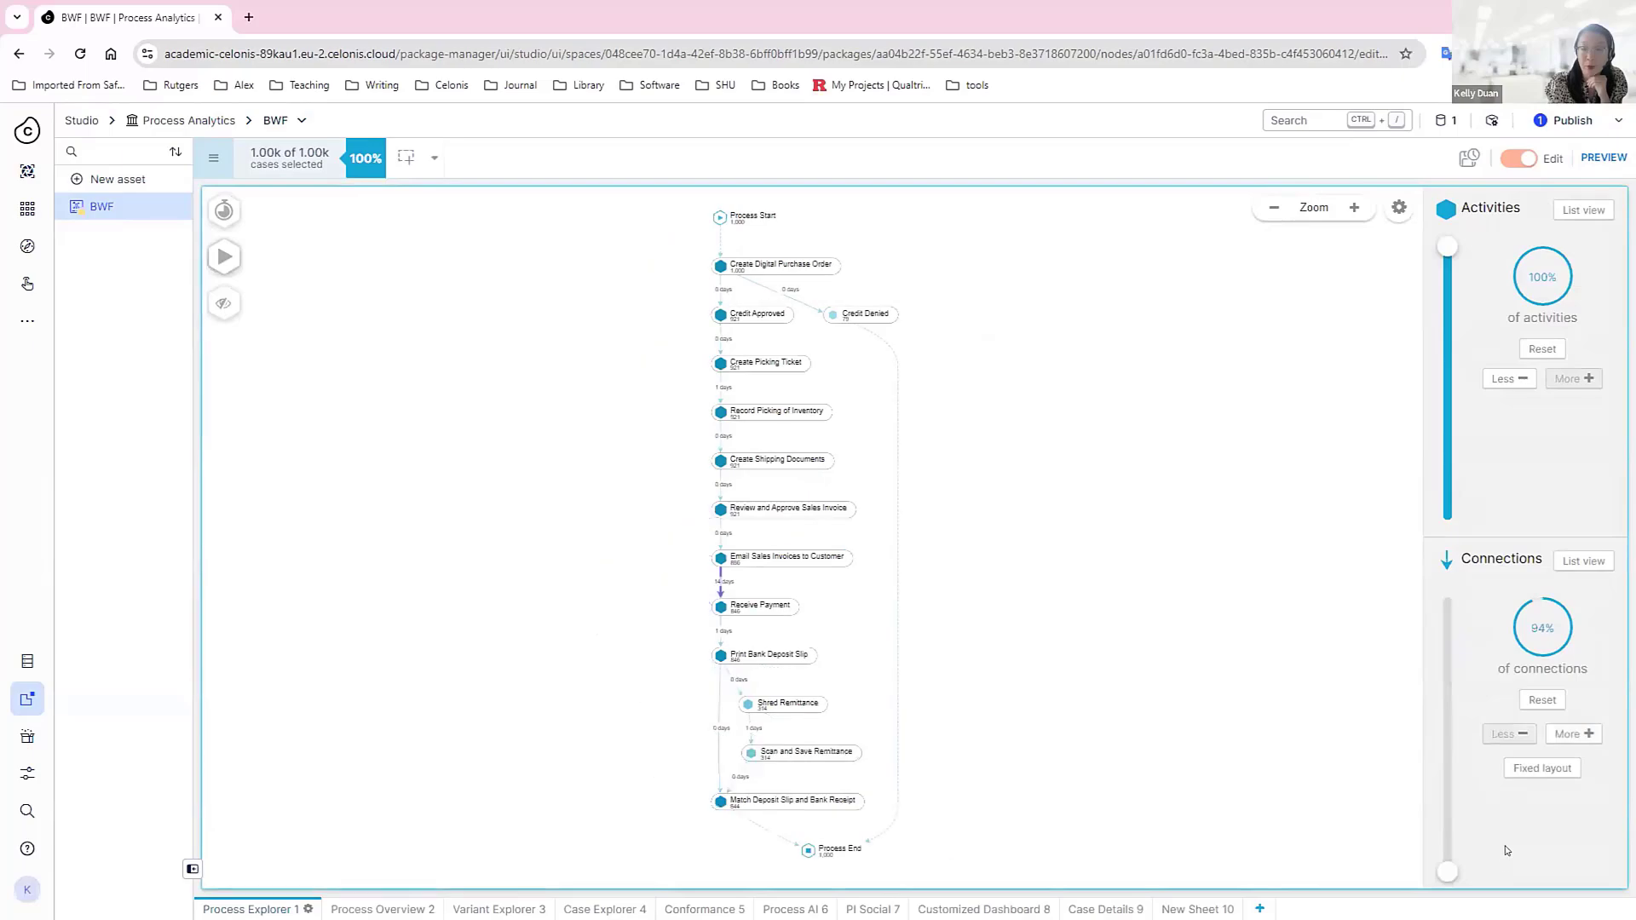
{"action": "left_click_drag", "start_coordinate": [1447, 248], "coordinate": [1447, 520]}
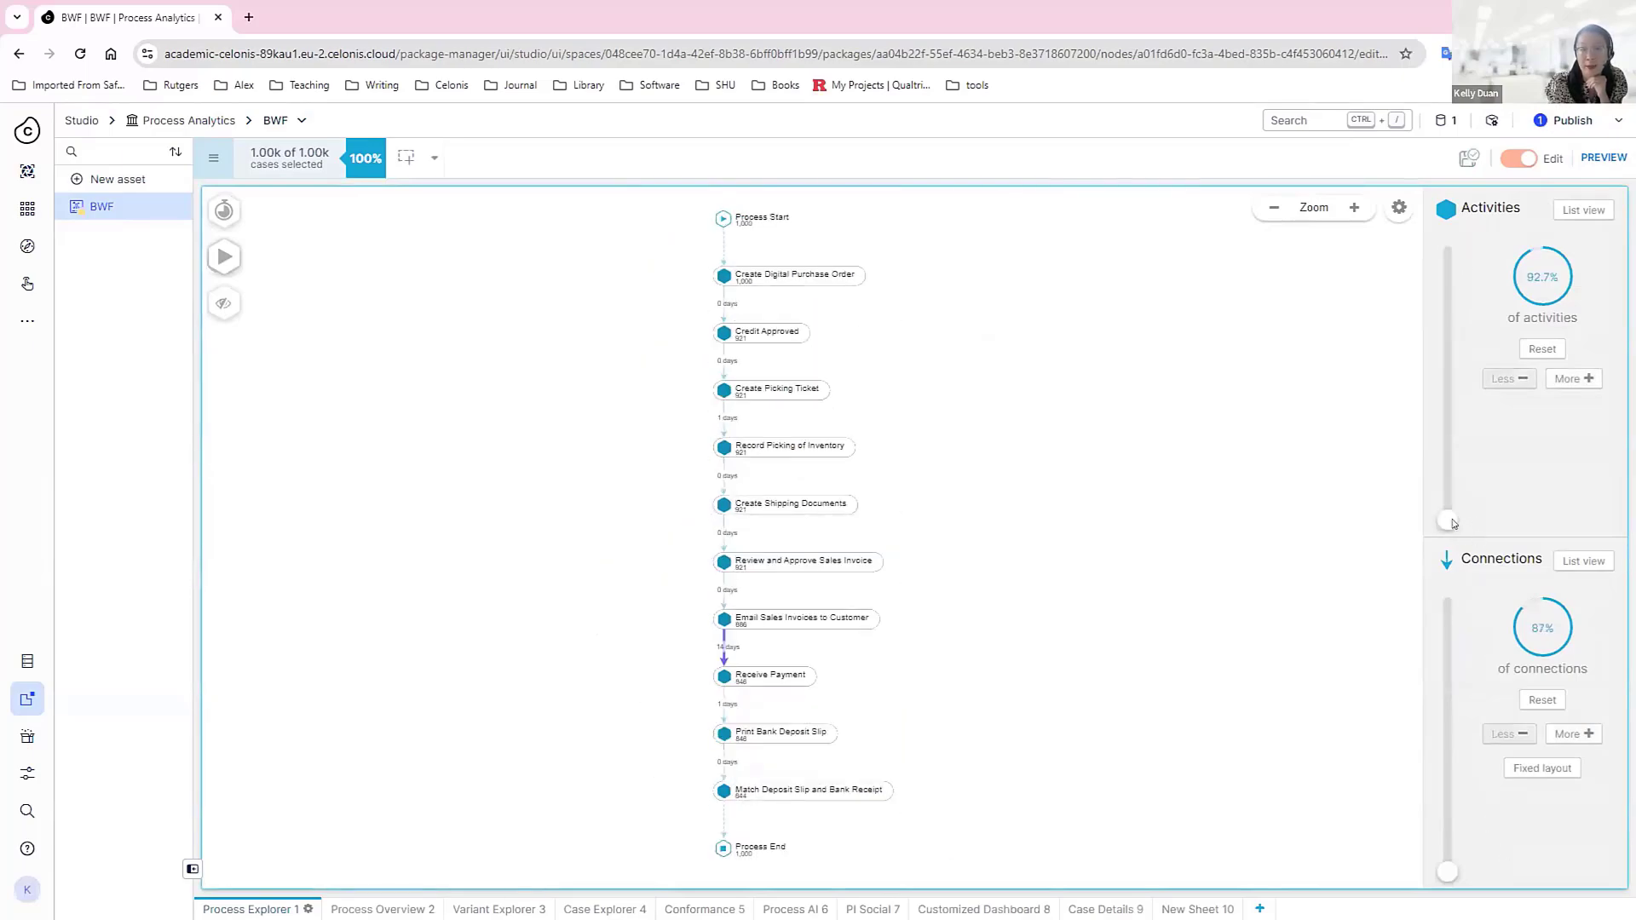
{"action": "left_click_drag", "start_coordinate": [1448, 520], "coordinate": [1450, 249]}
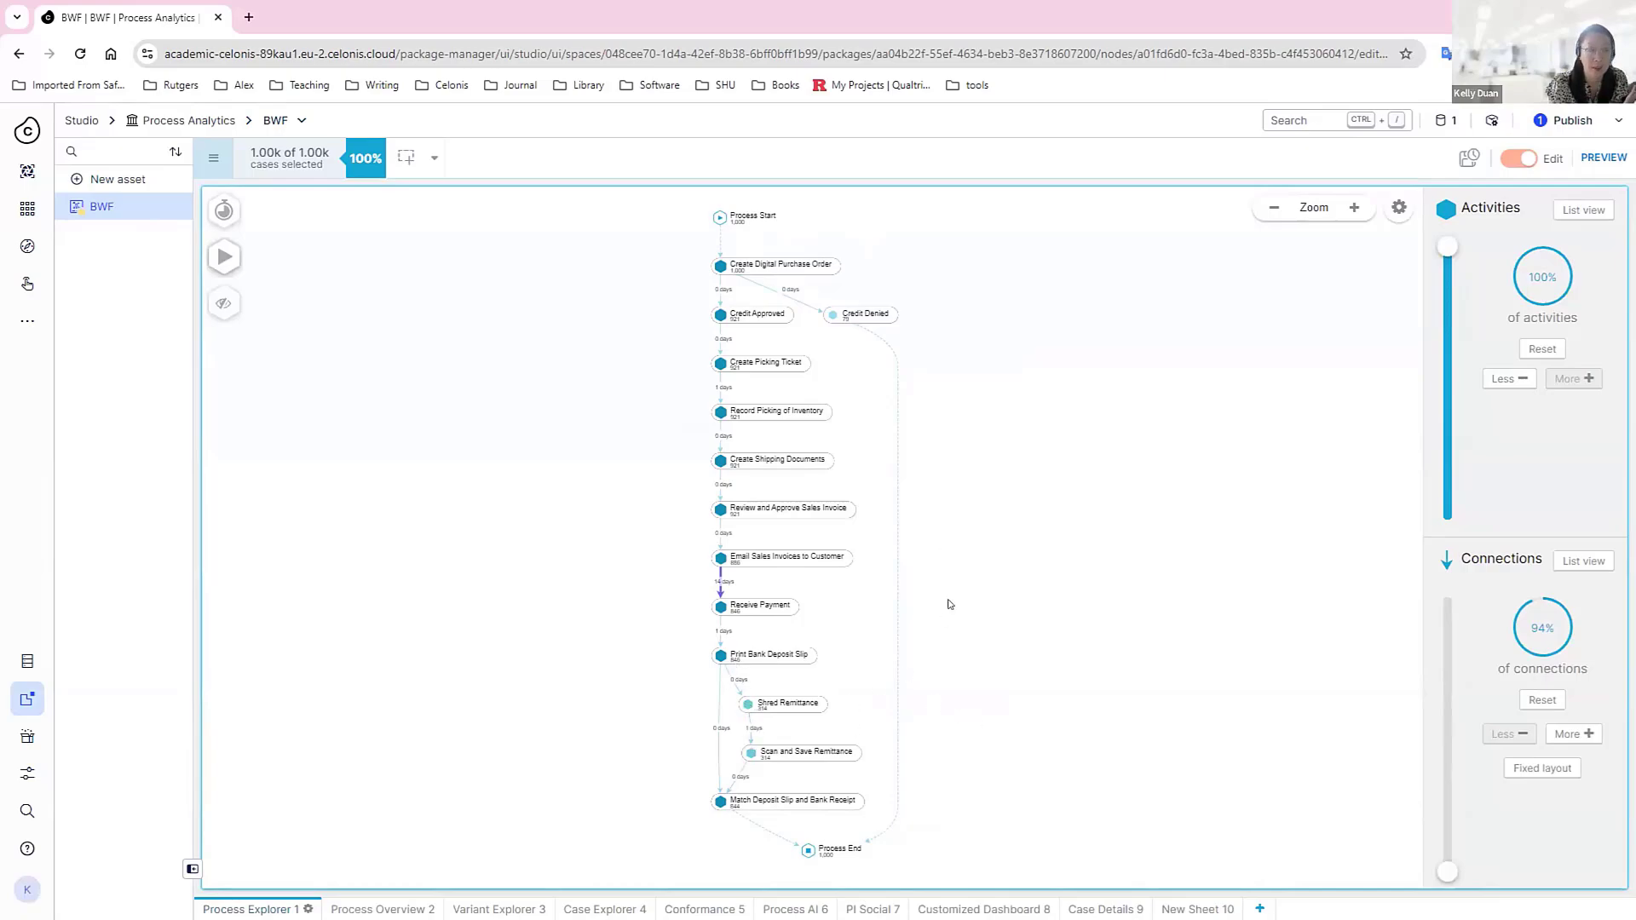
Add connections back to the process map one increment at a time until 100% of connections are included.
{"action": "left_click", "coordinate": [1574, 733]}
{"action": "left_click", "coordinate": [1574, 733]}
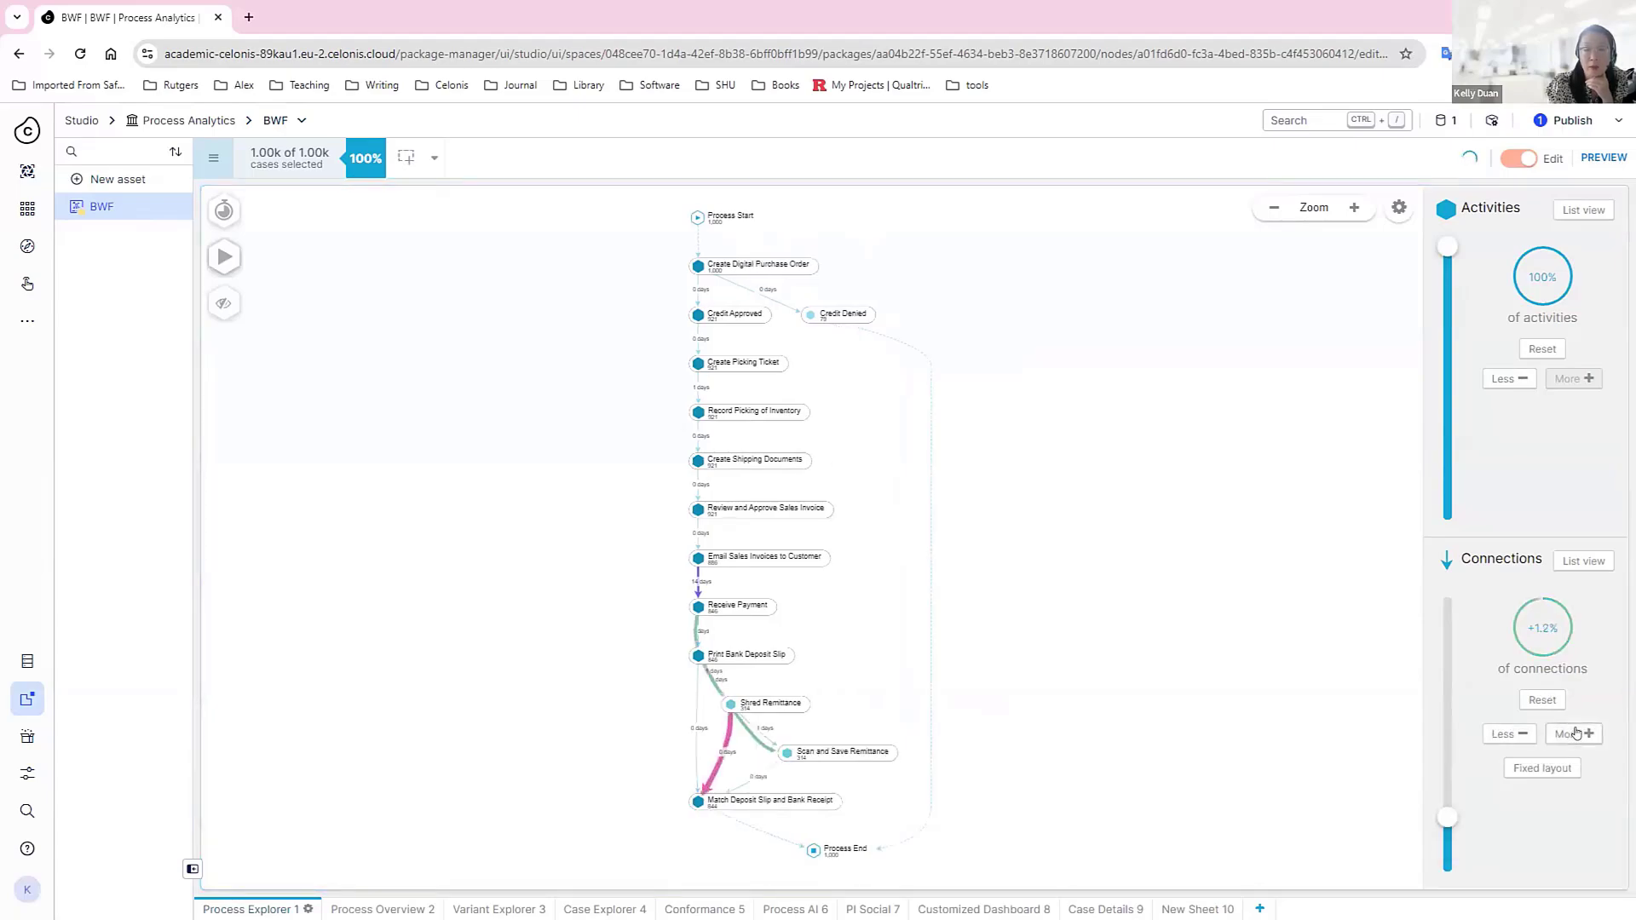
{"action": "left_click", "coordinate": [1573, 734]}
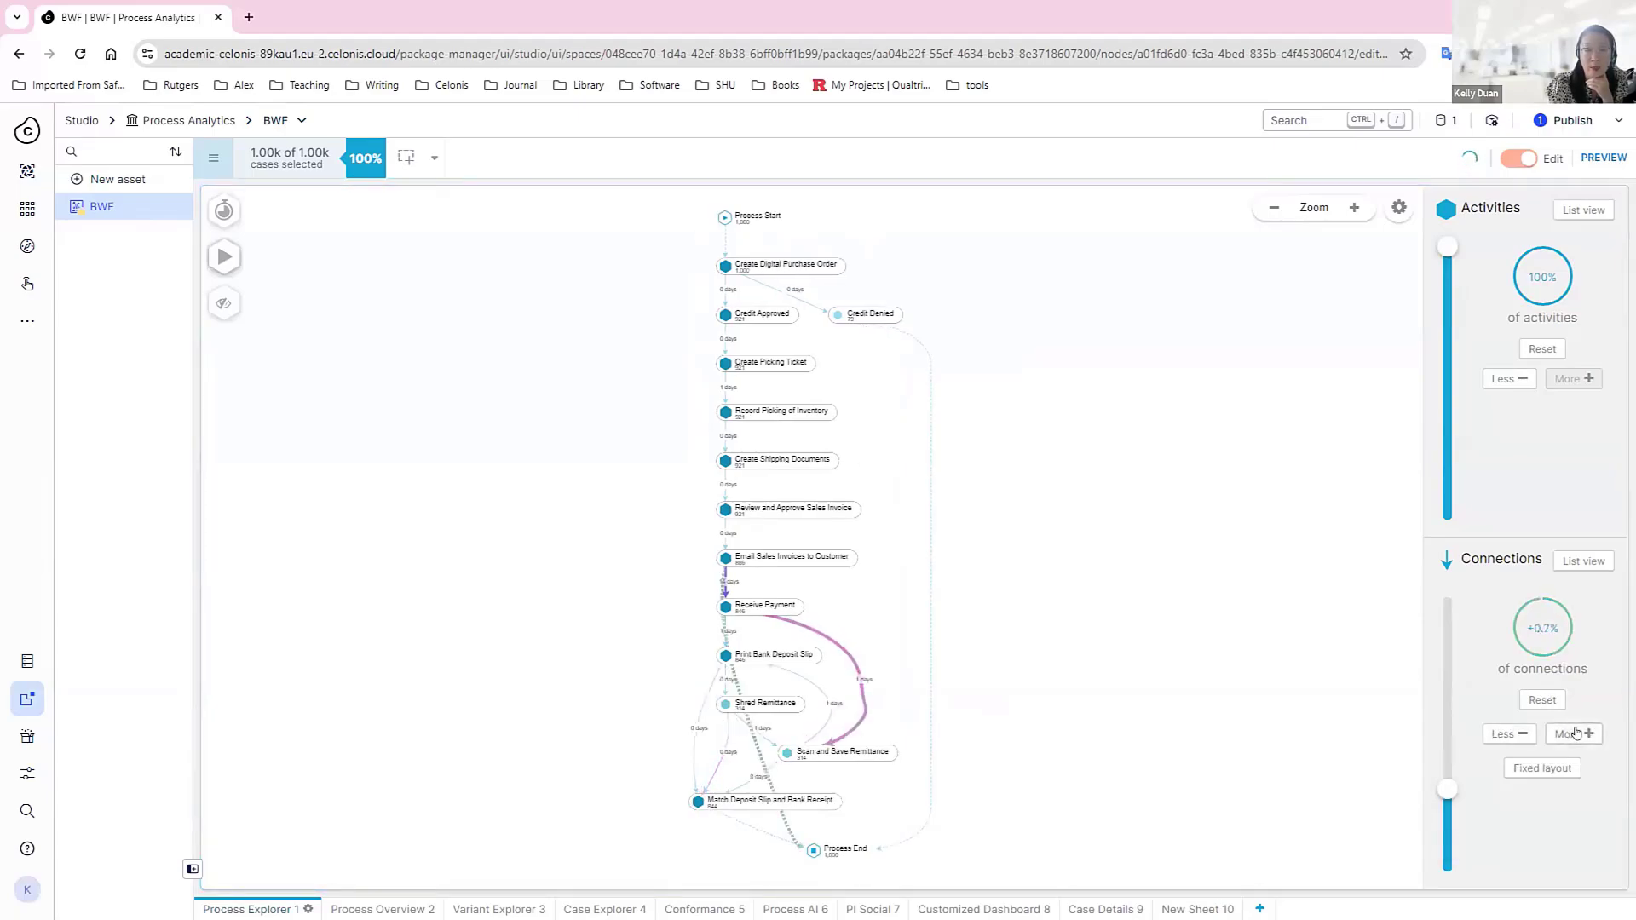
{"action": "left_click", "coordinate": [1574, 734]}
{"action": "left_click", "coordinate": [1574, 734]}
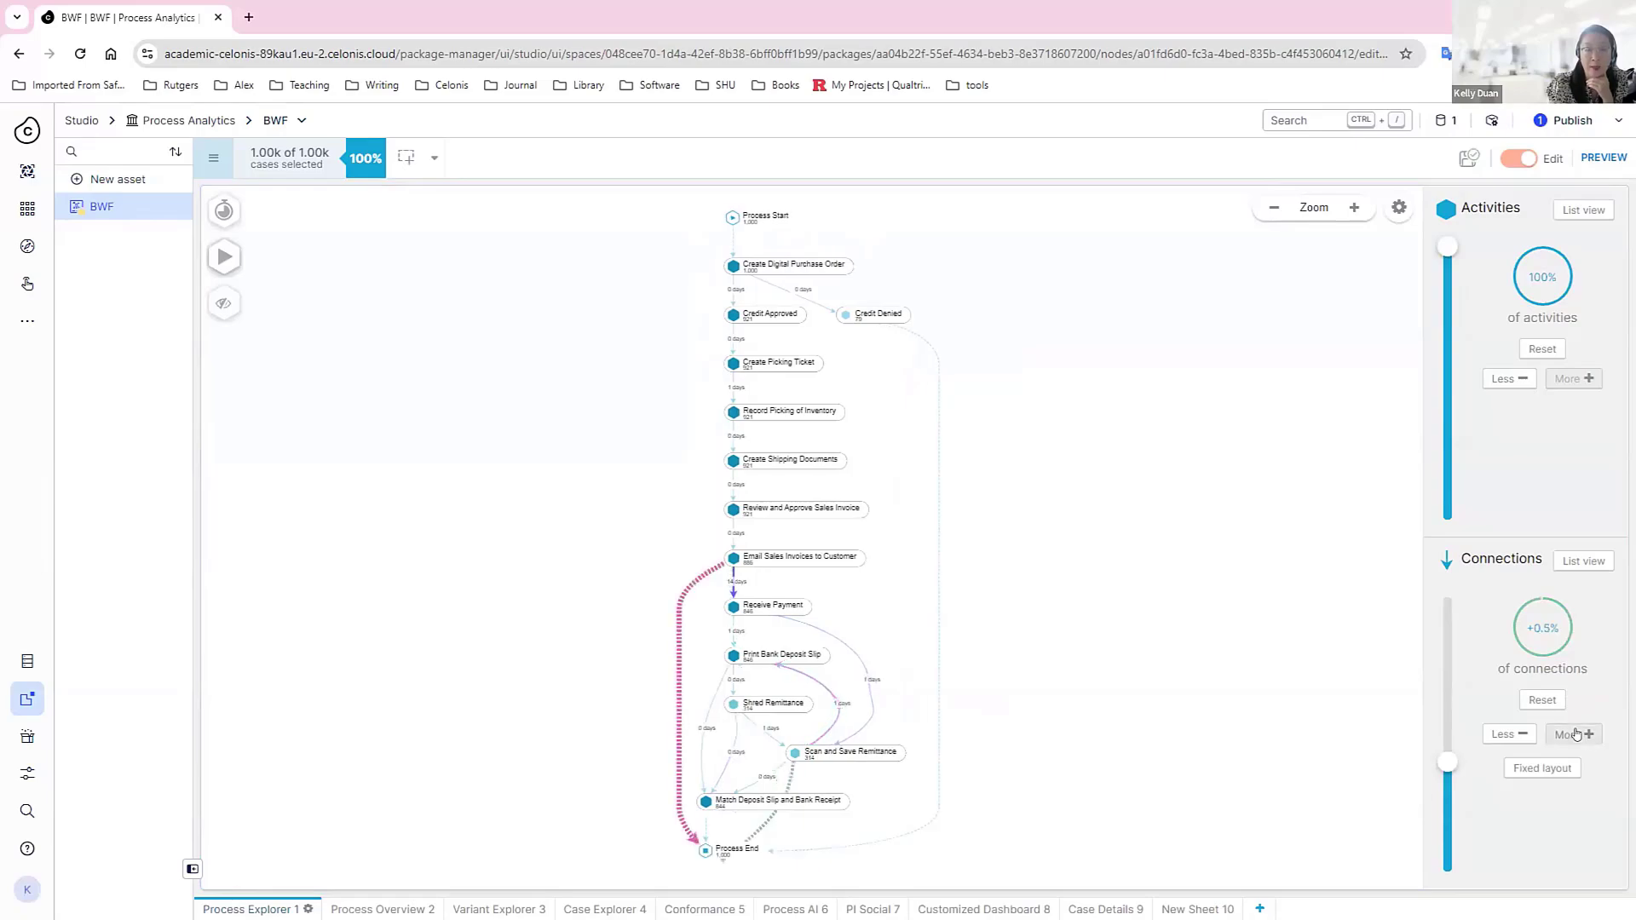
{"action": "left_click", "coordinate": [1574, 734]}
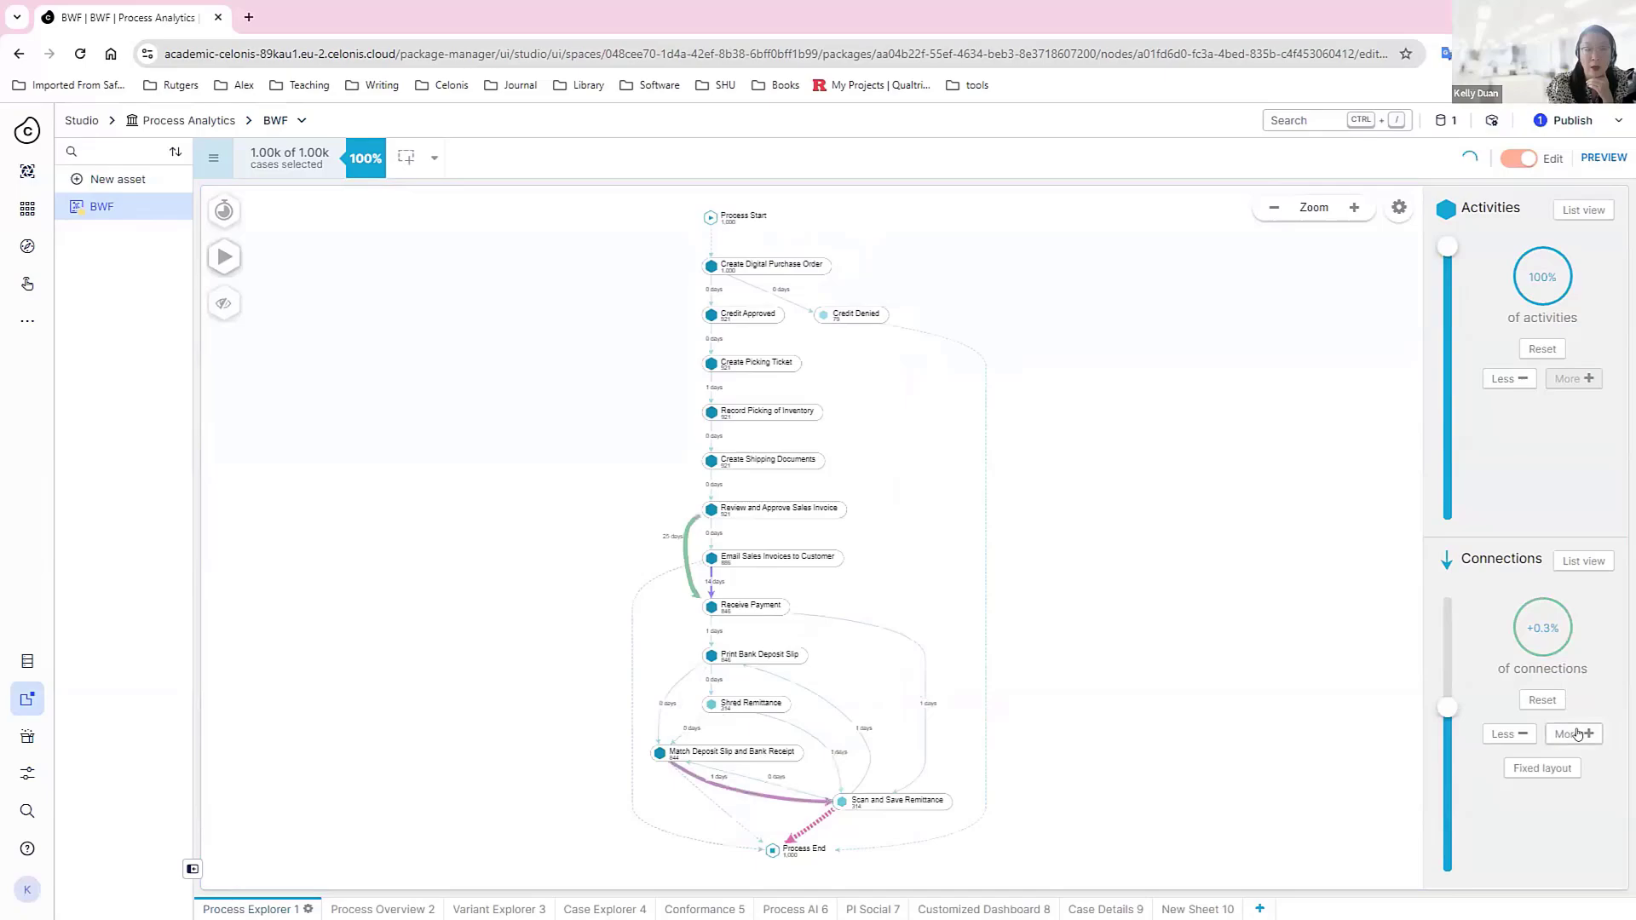
{"action": "left_click", "coordinate": [1574, 734]}
{"action": "left_click", "coordinate": [1574, 734]}
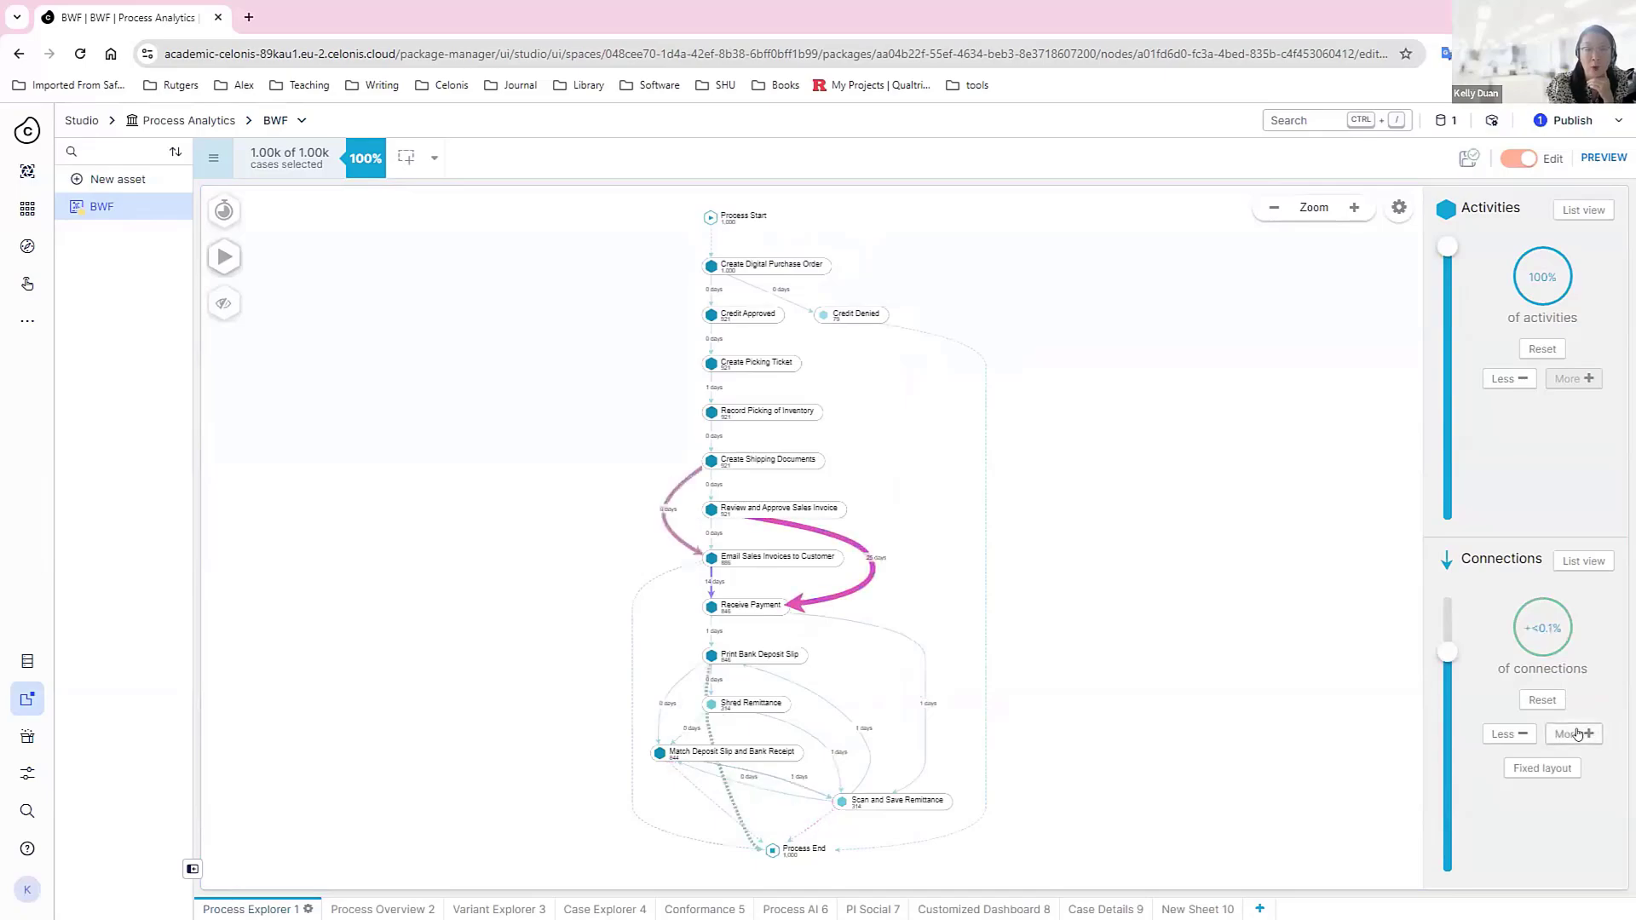
{"action": "left_click", "coordinate": [1577, 734]}
{"action": "left_click", "coordinate": [1581, 734]}
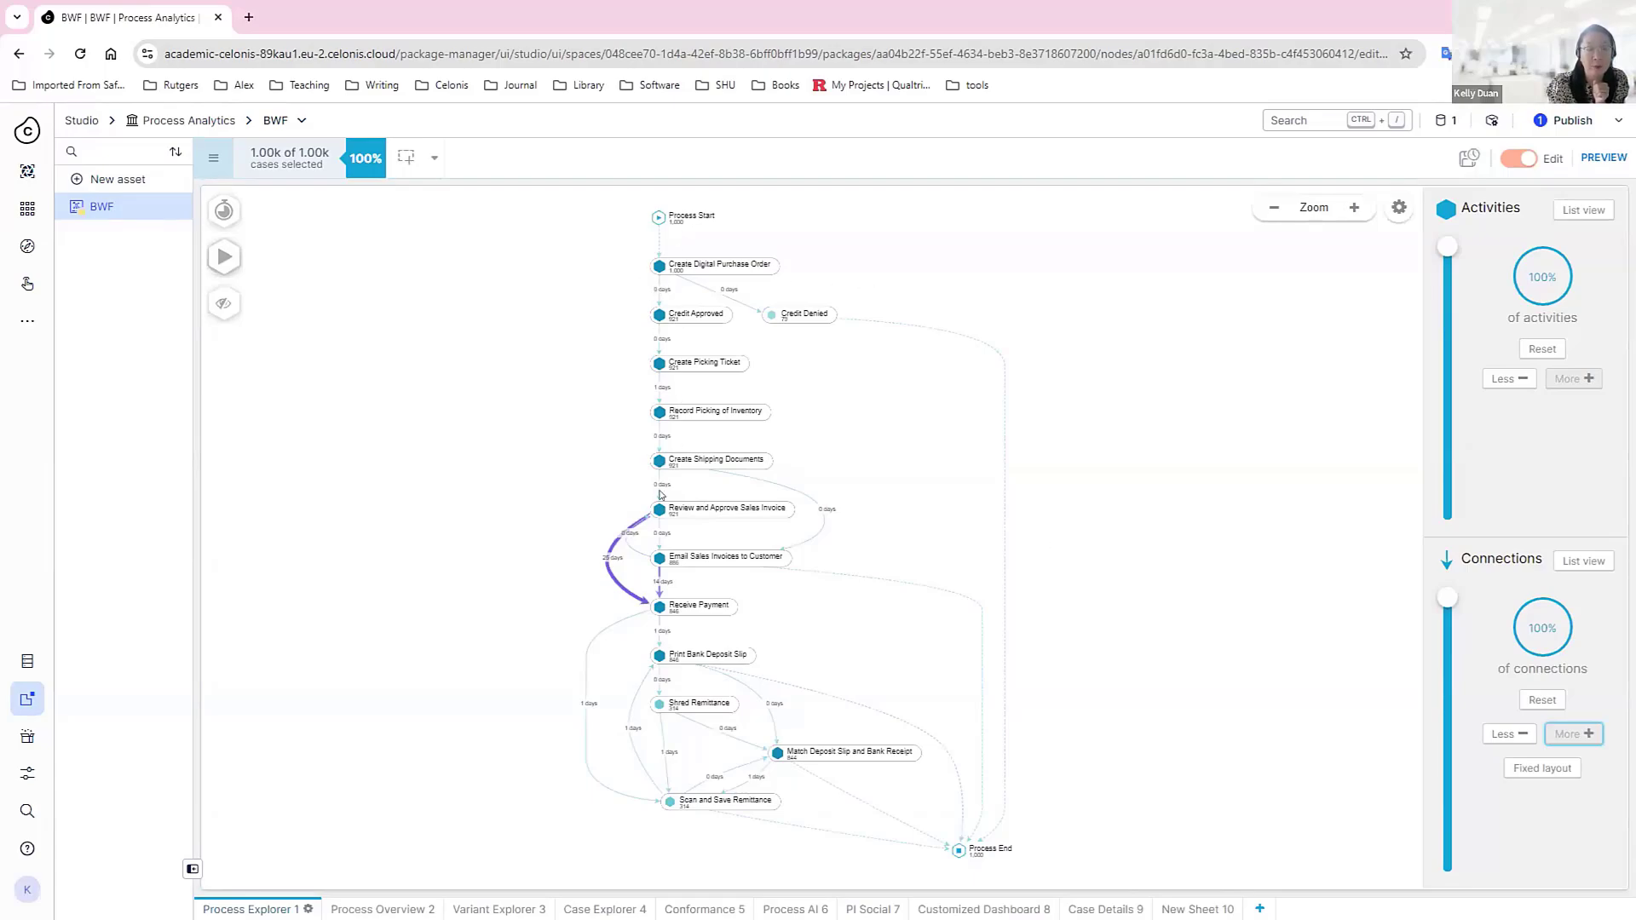
Switch the map's throughput times to hours and finally minutes, and start the process animation grouped by day.
{"action": "mouse_move", "coordinate": [230, 213]}
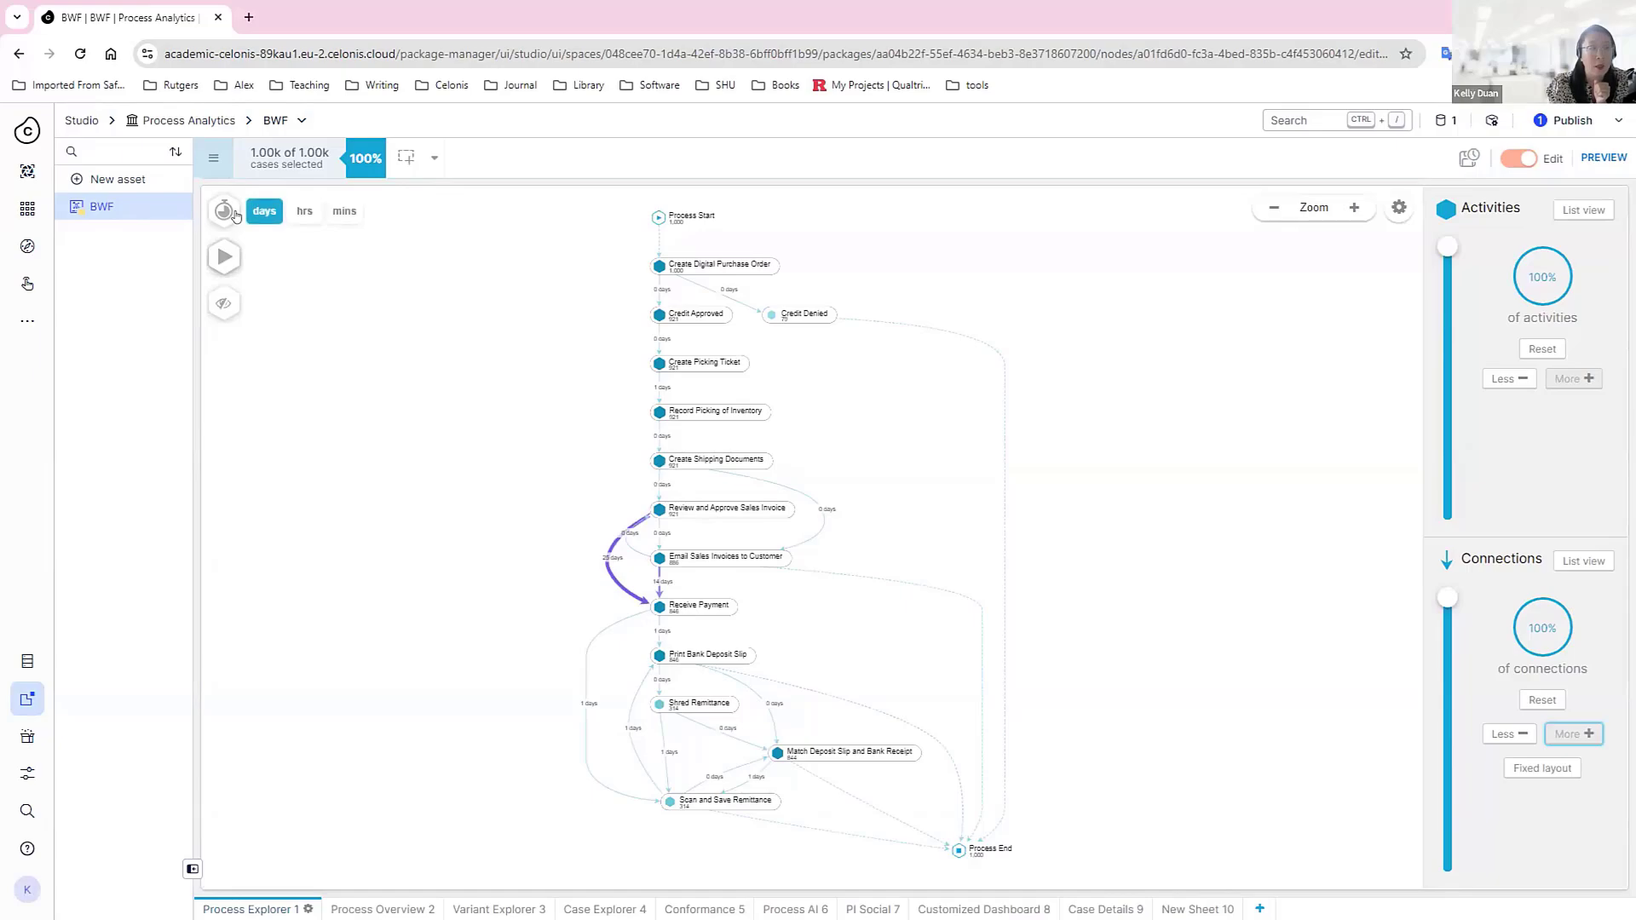
{"action": "left_click", "coordinate": [298, 213]}
{"action": "left_click", "coordinate": [344, 211]}
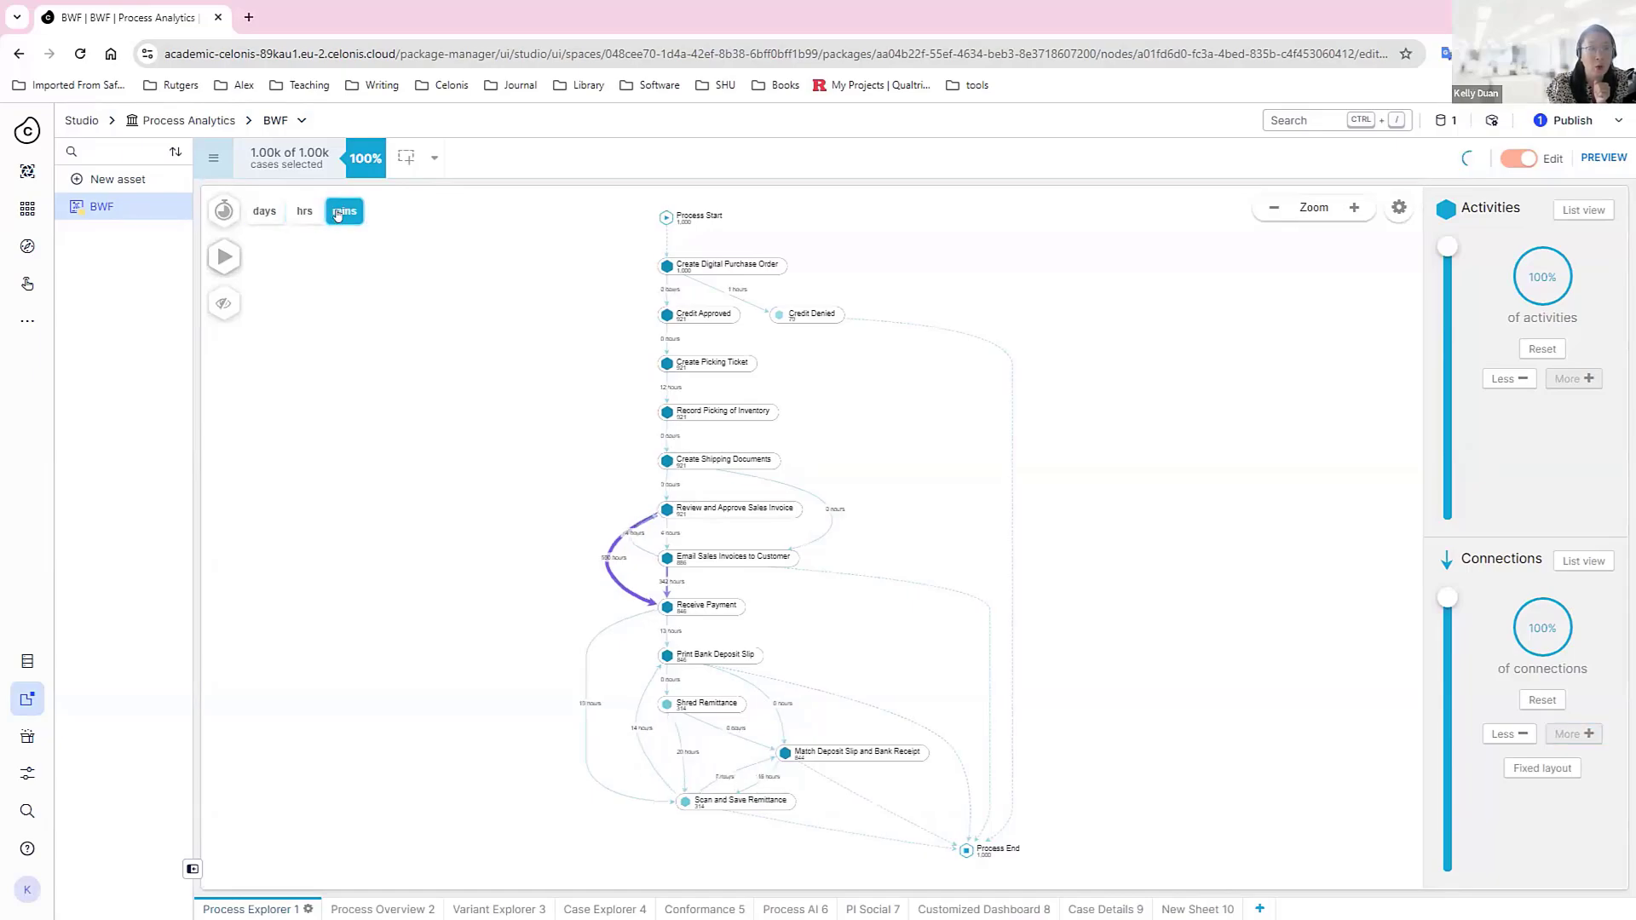
{"action": "mouse_move", "coordinate": [220, 259]}
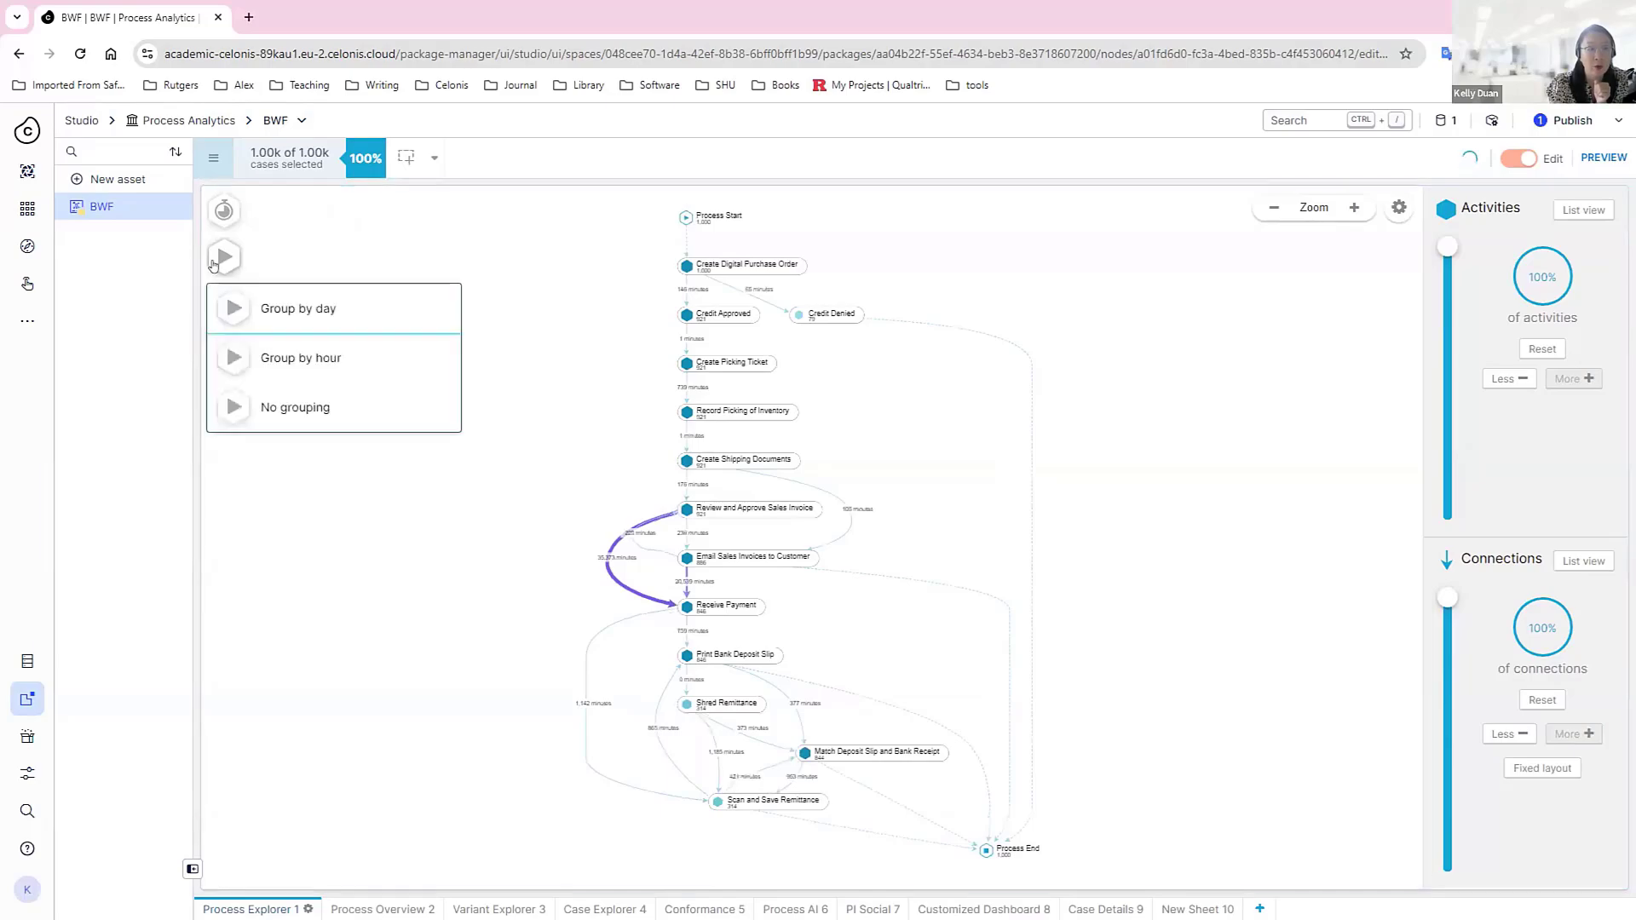
{"action": "left_click", "coordinate": [339, 315]}
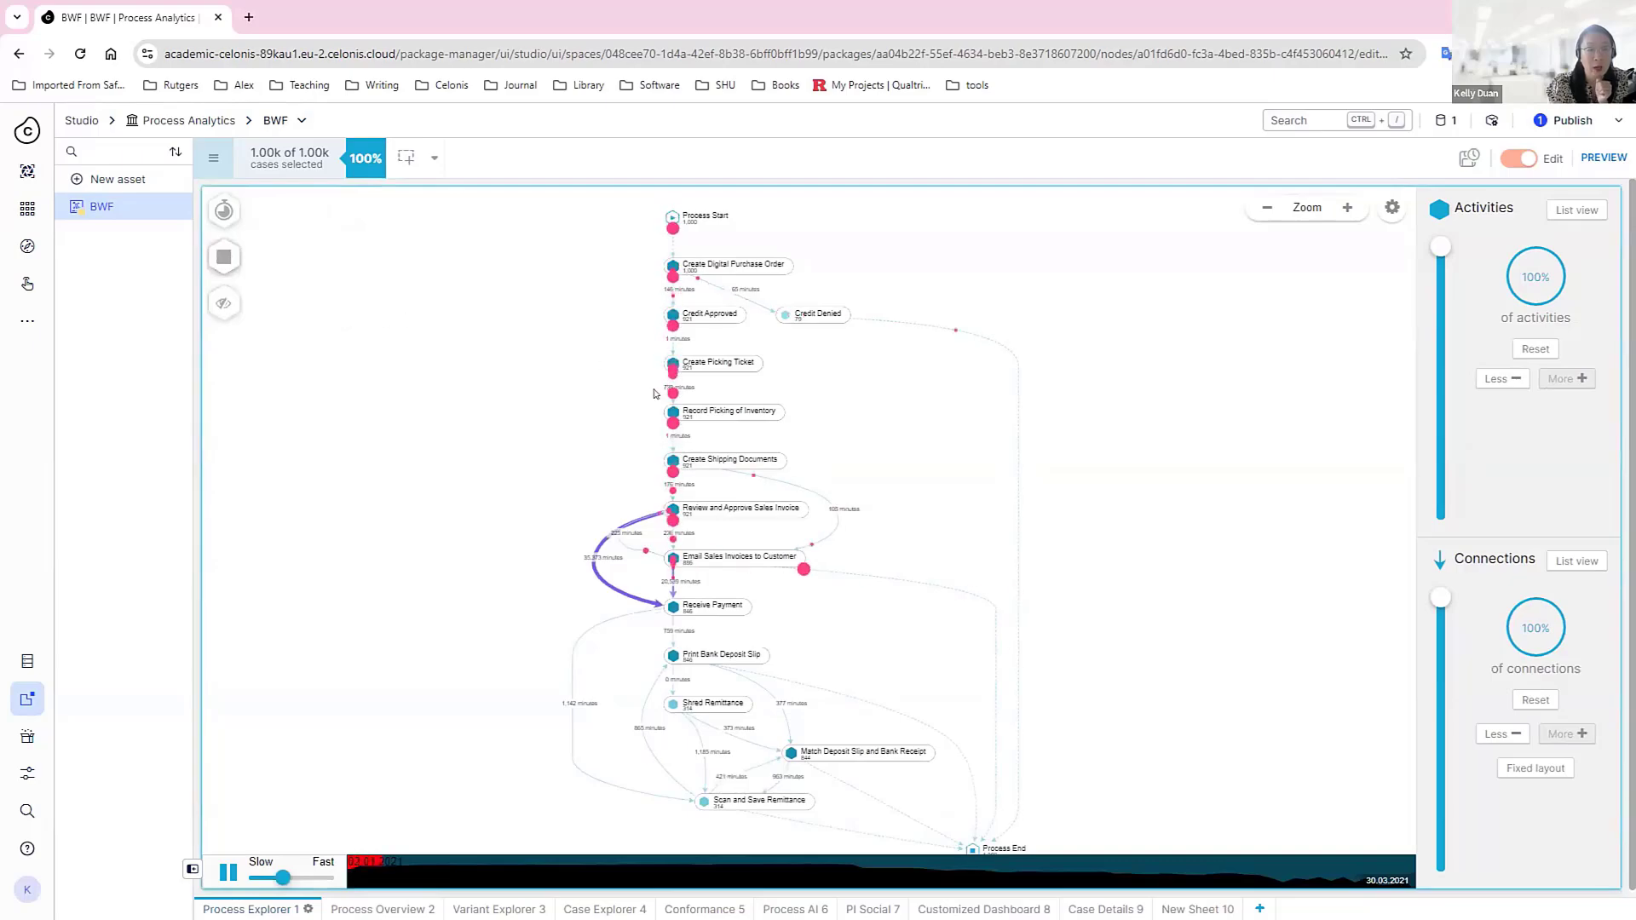
Hide the Credit Denied activity from the process map.
{"action": "left_click", "coordinate": [224, 305]}
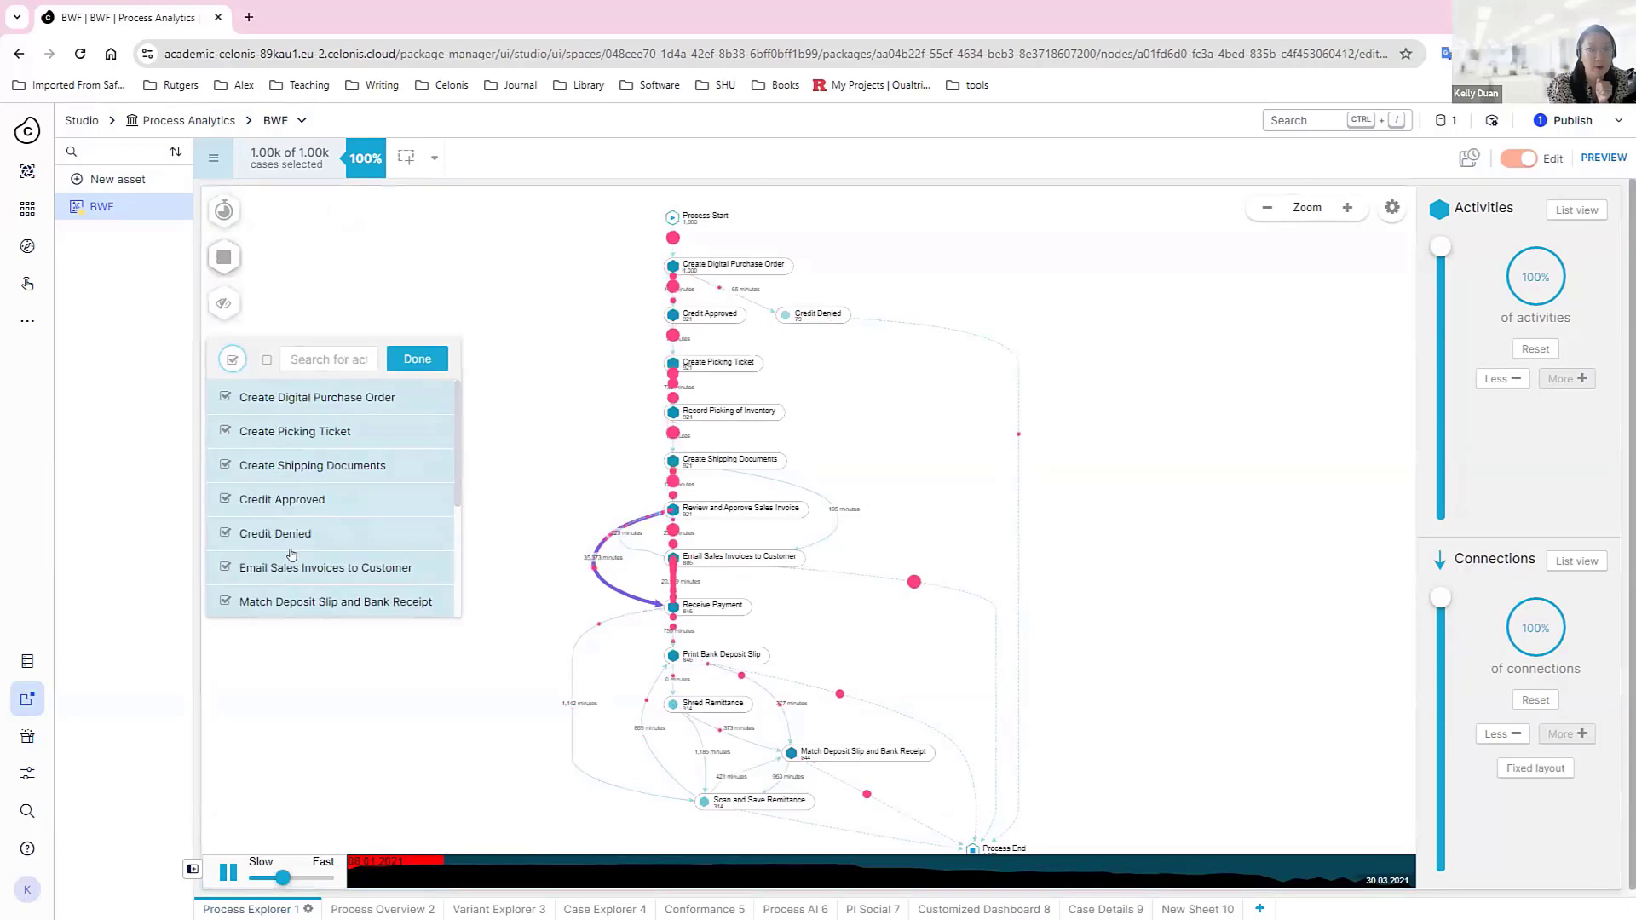
{"action": "left_click", "coordinate": [225, 534]}
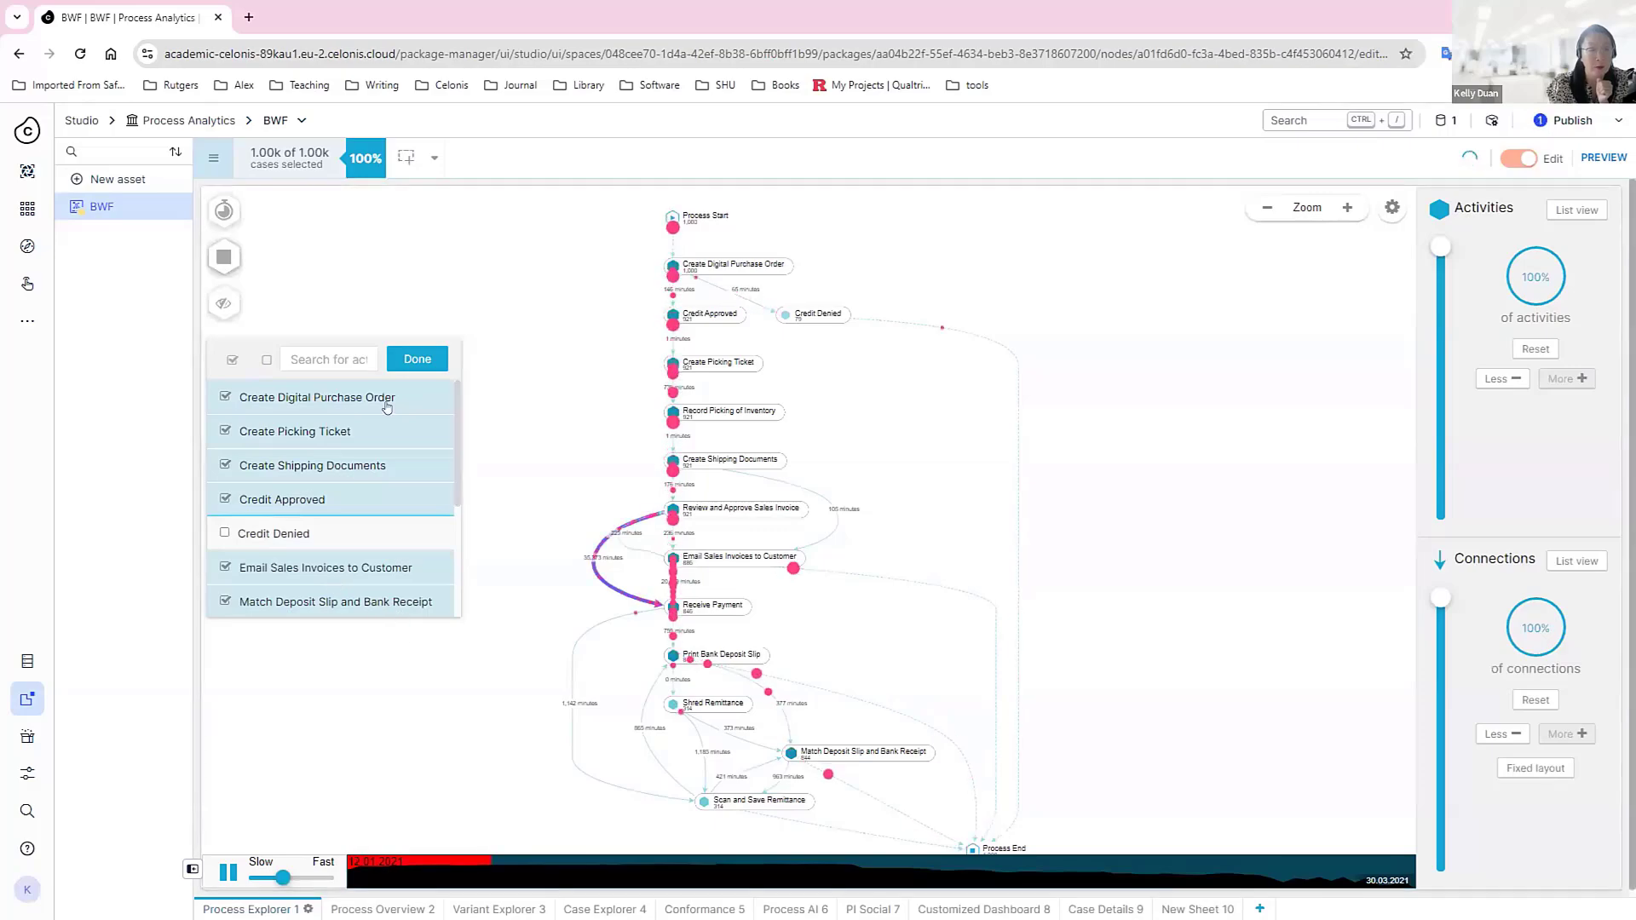
{"action": "left_click", "coordinate": [421, 356]}
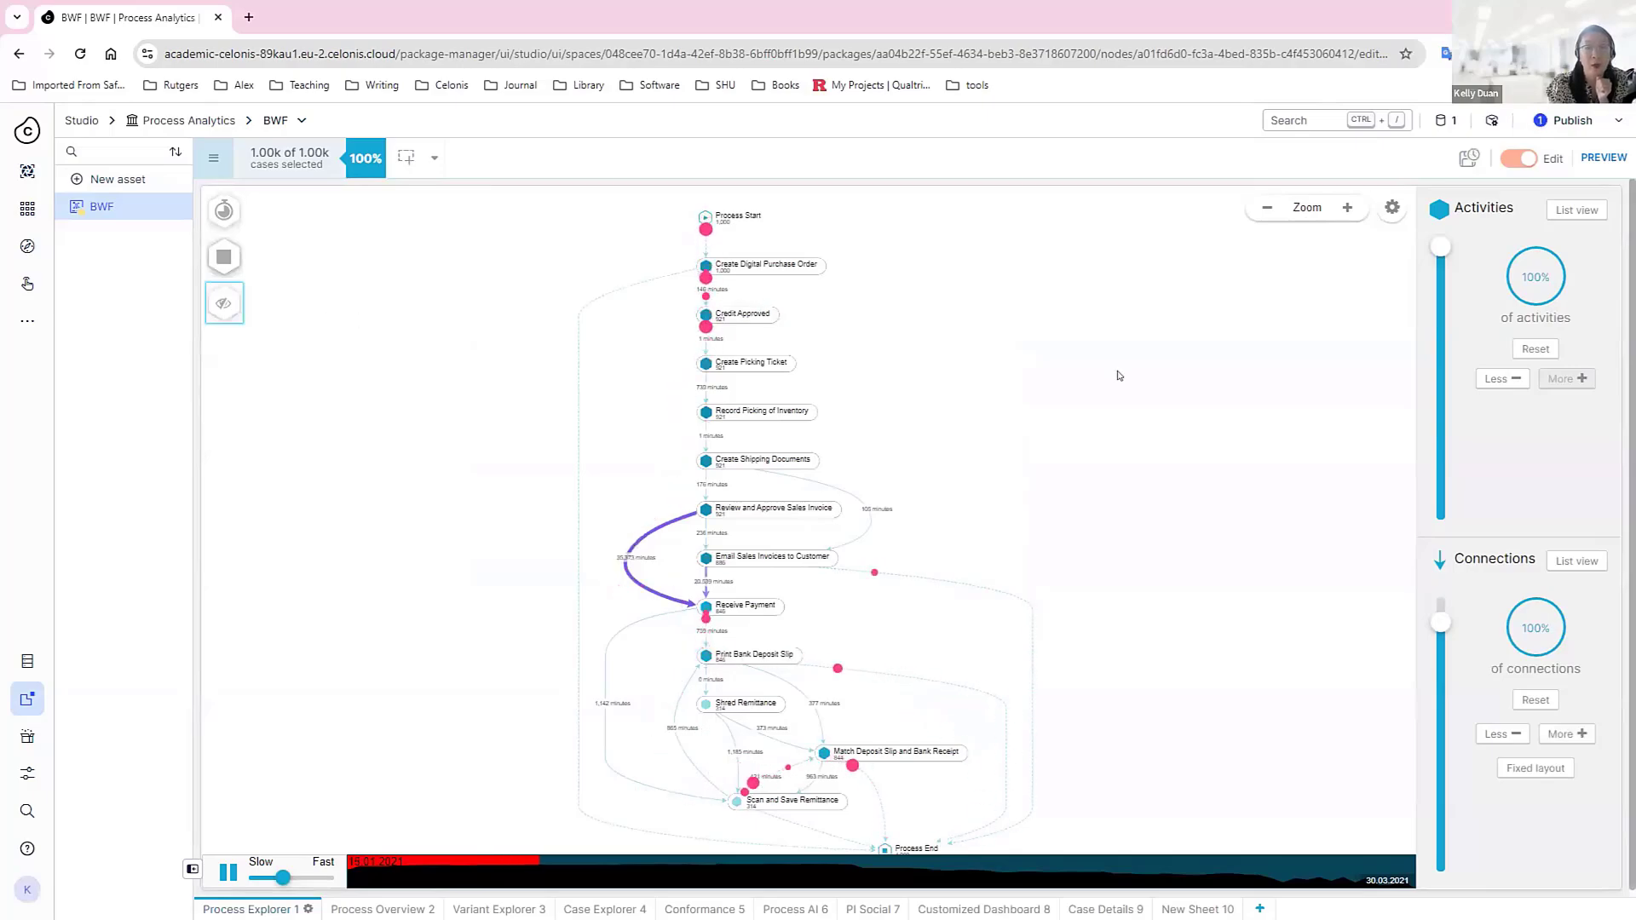
{"action": "left_click", "coordinate": [404, 159]}
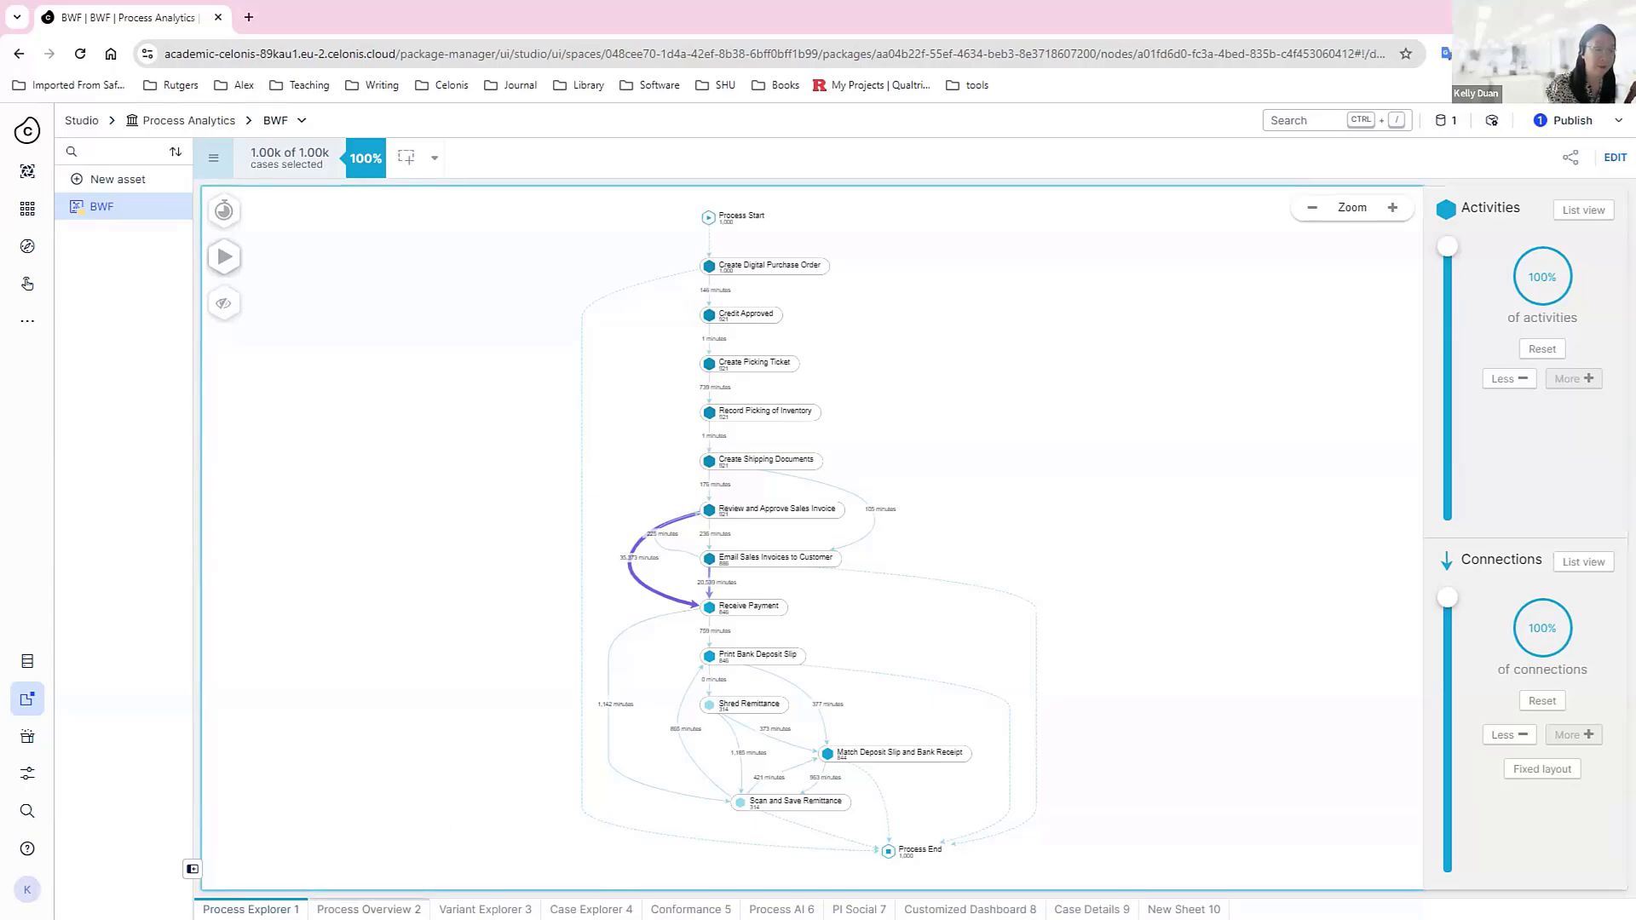
Review the key metrics and the happy path section in the Process Overview sheet.
{"action": "left_click", "coordinate": [369, 909]}
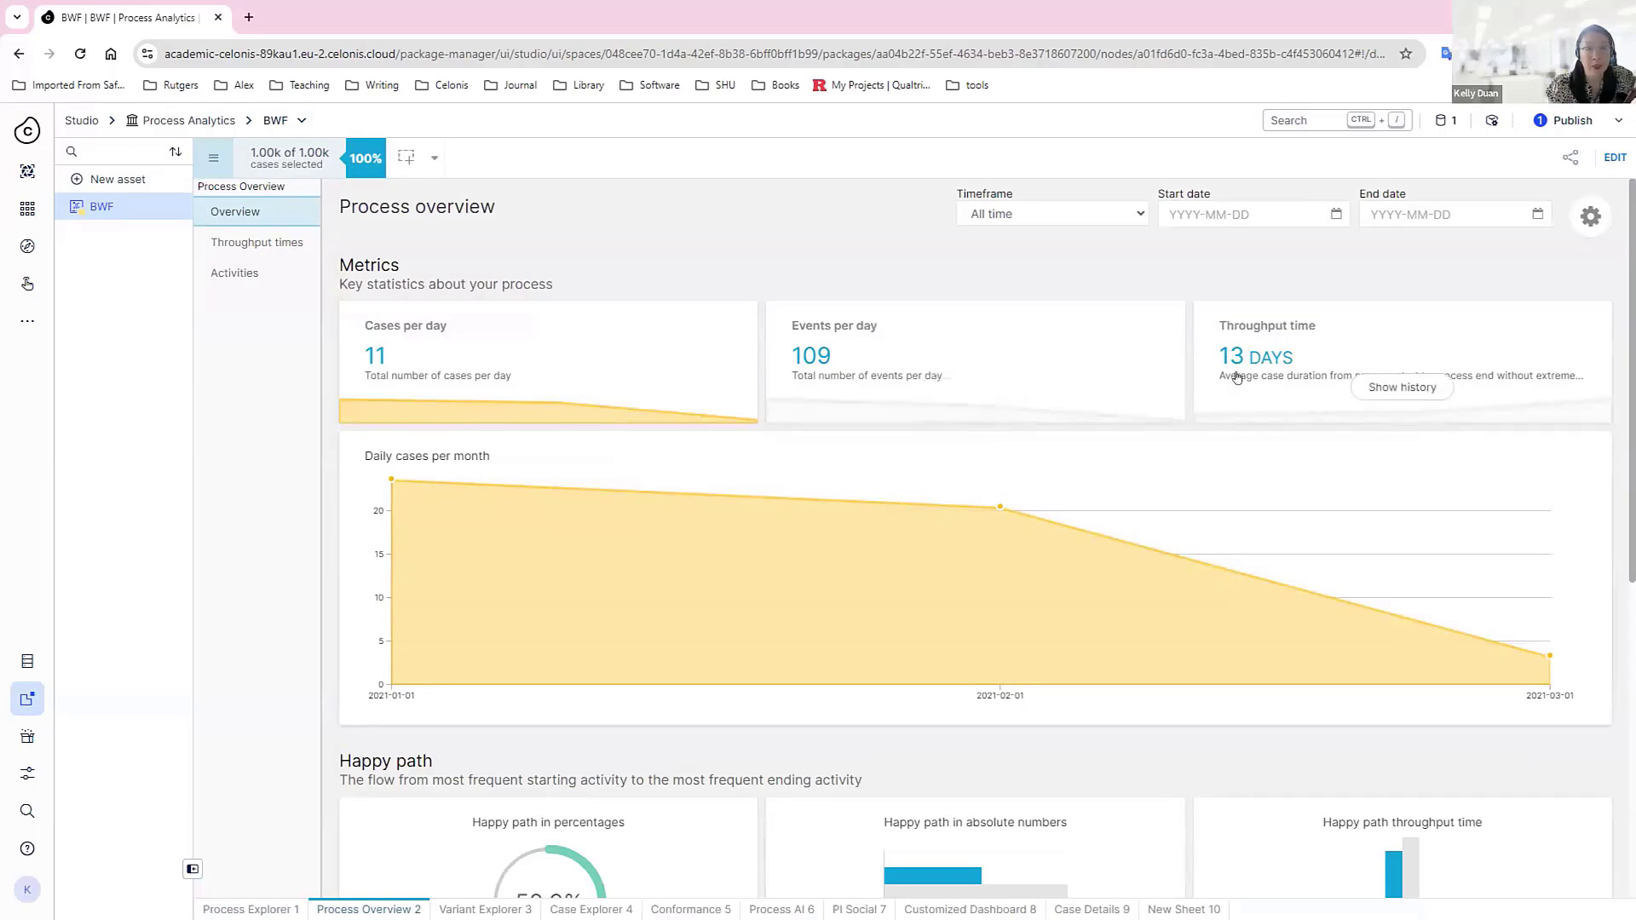
{"action": "scroll", "coordinate": [1244, 511], "scroll_direction": "down", "scroll_amount": 4}
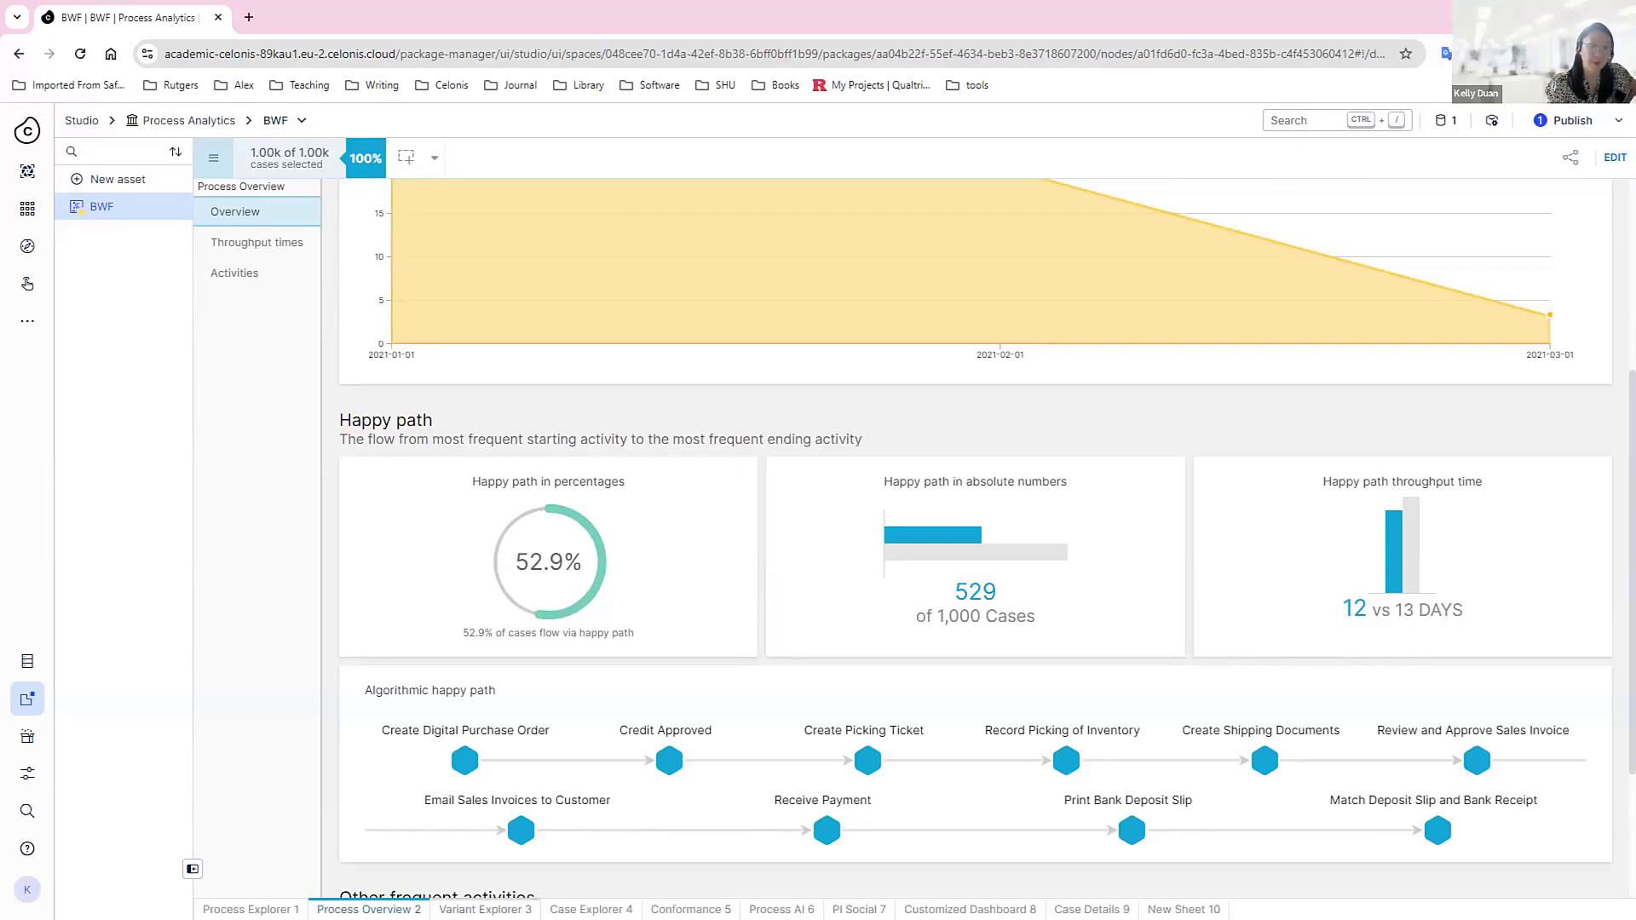
Examine the flows of the most common variant and of variant #2 in the Variant Explorer sheet.
{"action": "left_click", "coordinate": [485, 910]}
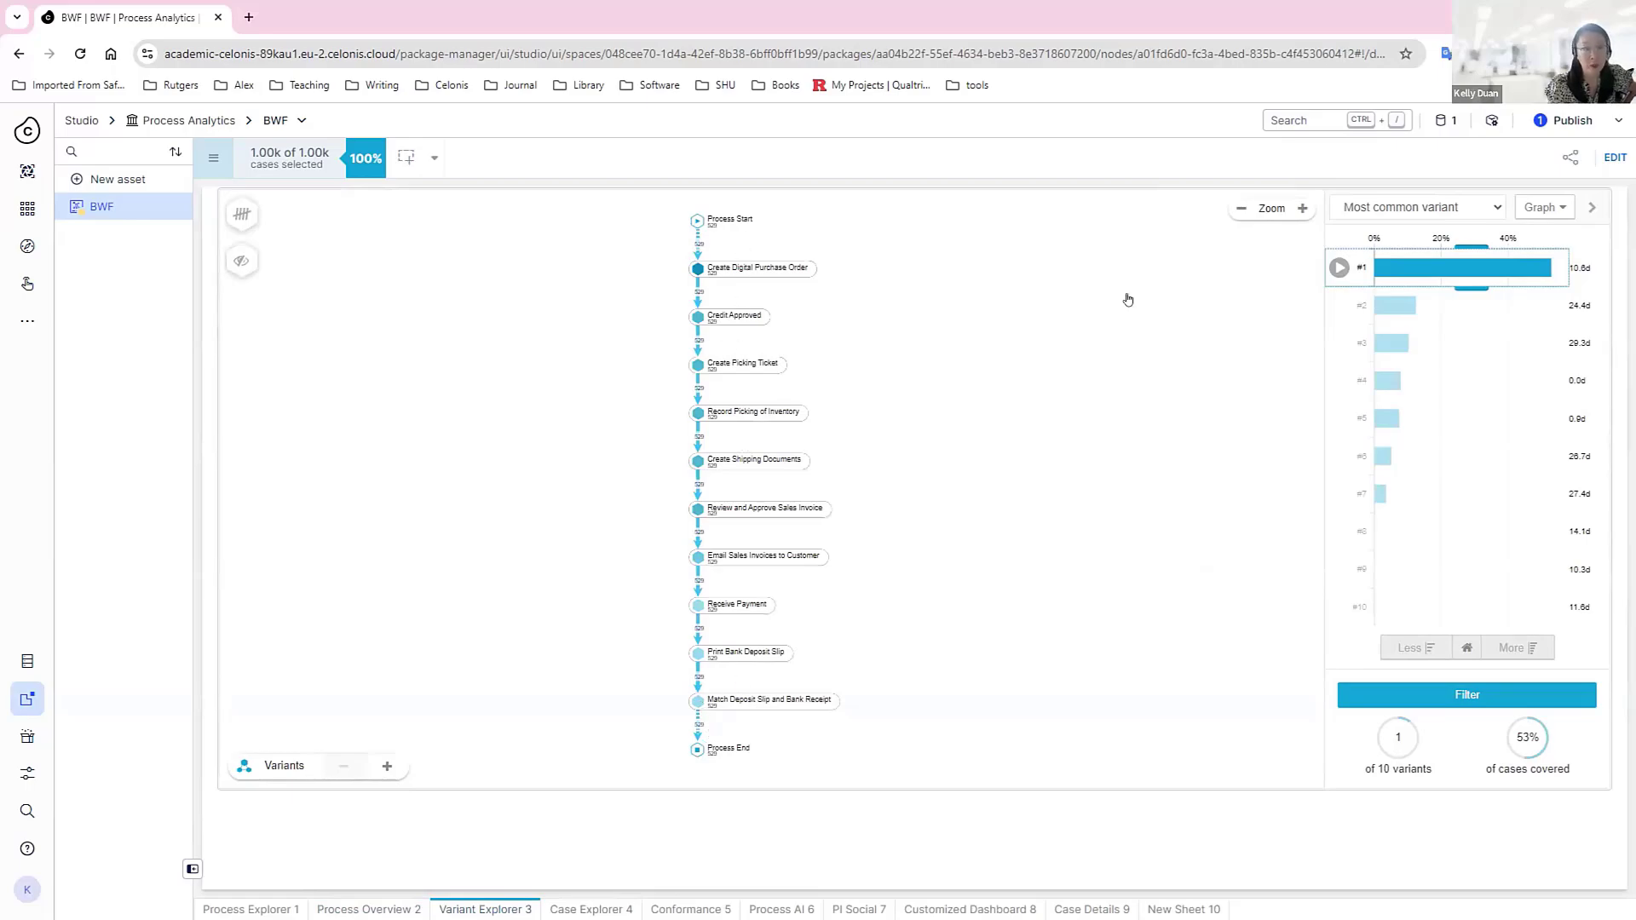
{"action": "mouse_move", "coordinate": [1480, 308]}
{"action": "mouse_move", "coordinate": [1485, 267]}
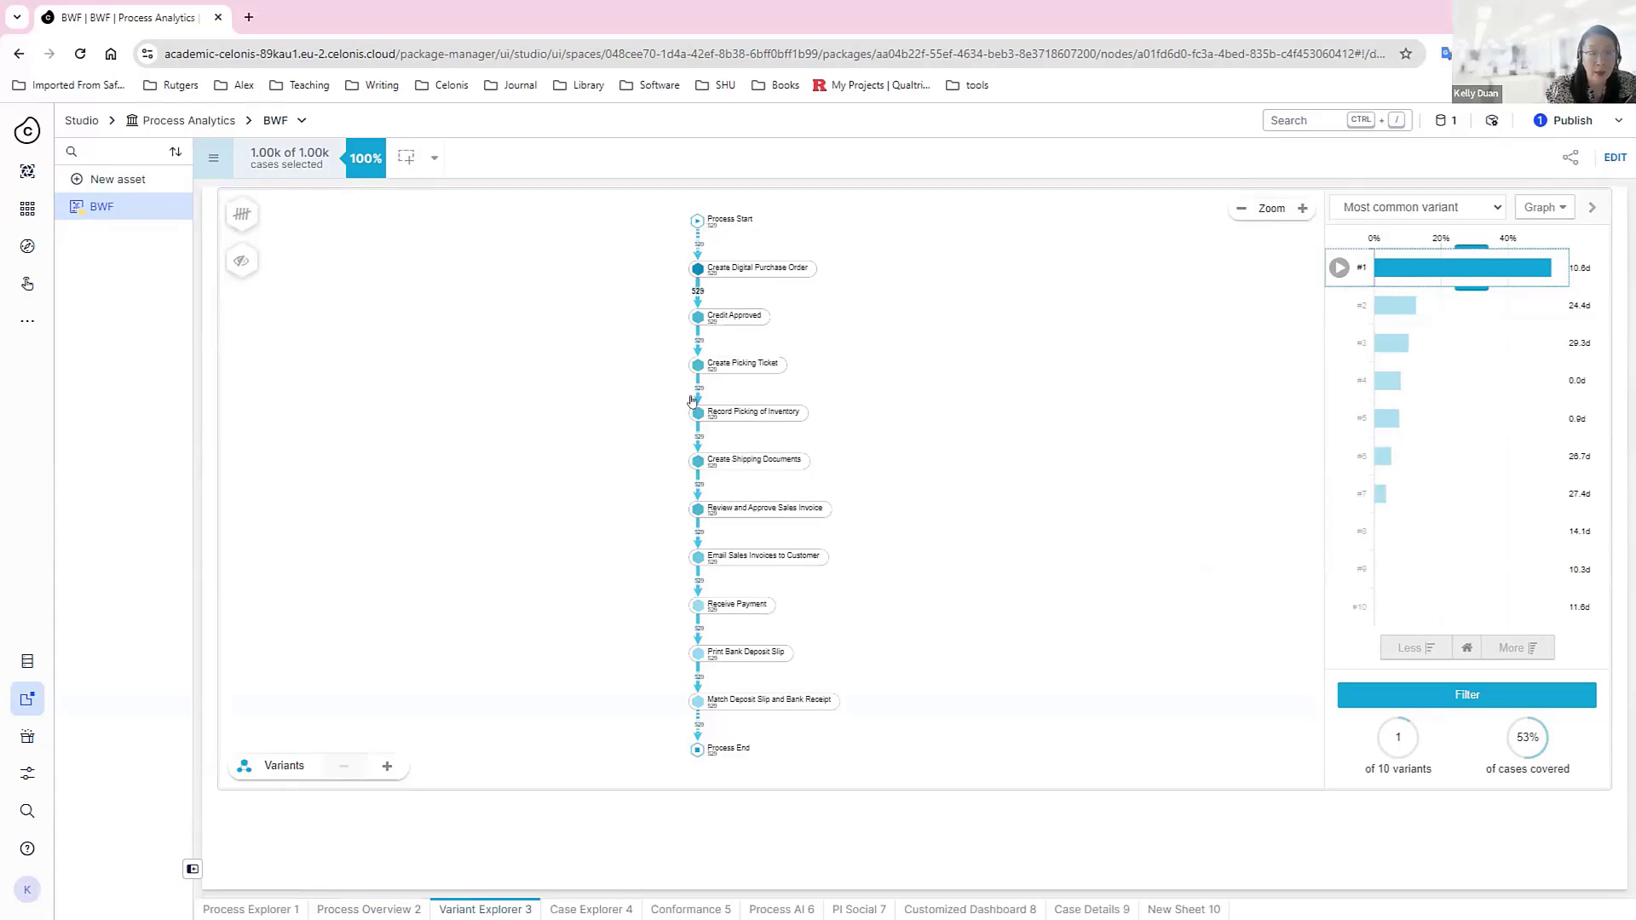
{"action": "left_click", "coordinate": [1393, 310]}
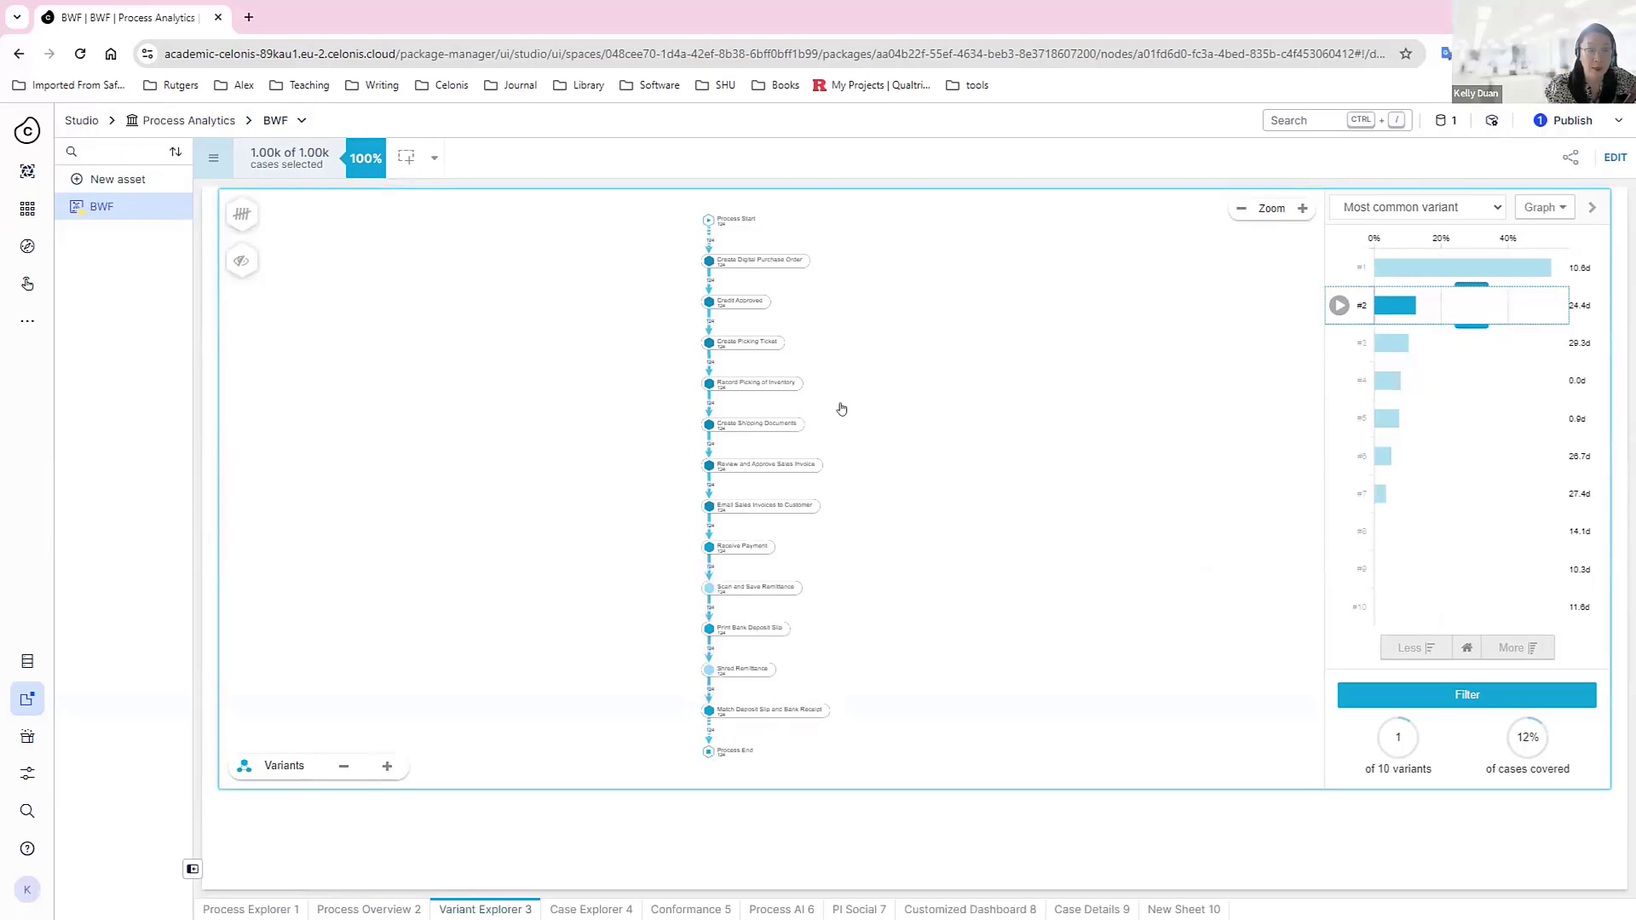
{"action": "scroll", "coordinate": [867, 472], "scroll_direction": "up", "scroll_amount": 2}
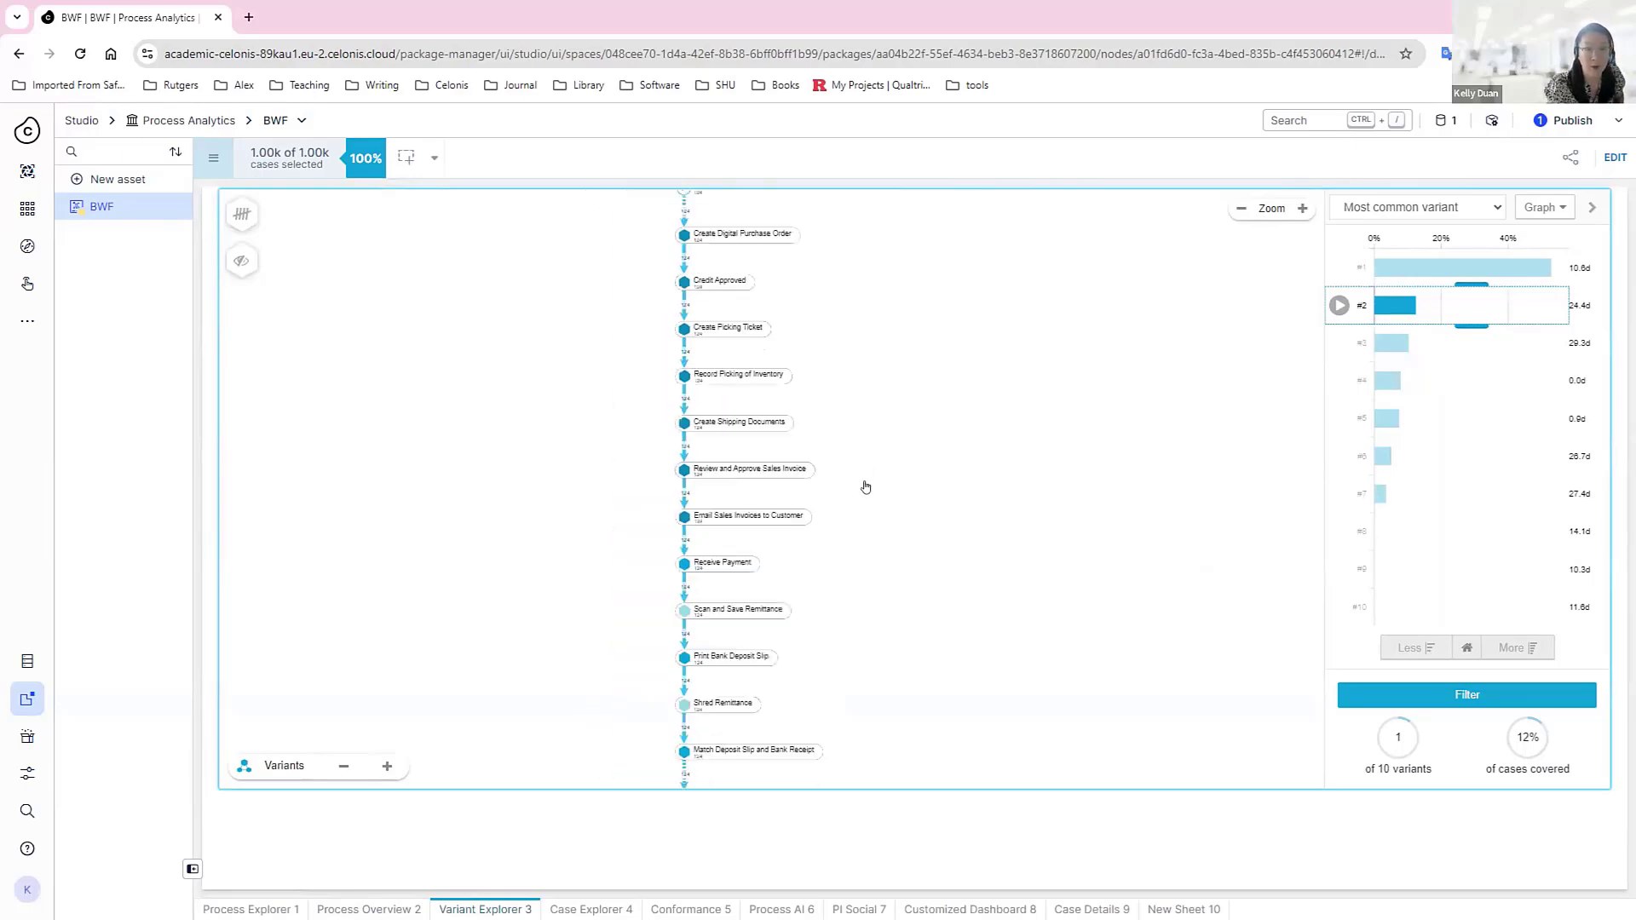
Inspect variant #3 on its own, and extend the variant selection to cover #1 through #5.
{"action": "left_click", "coordinate": [386, 765]}
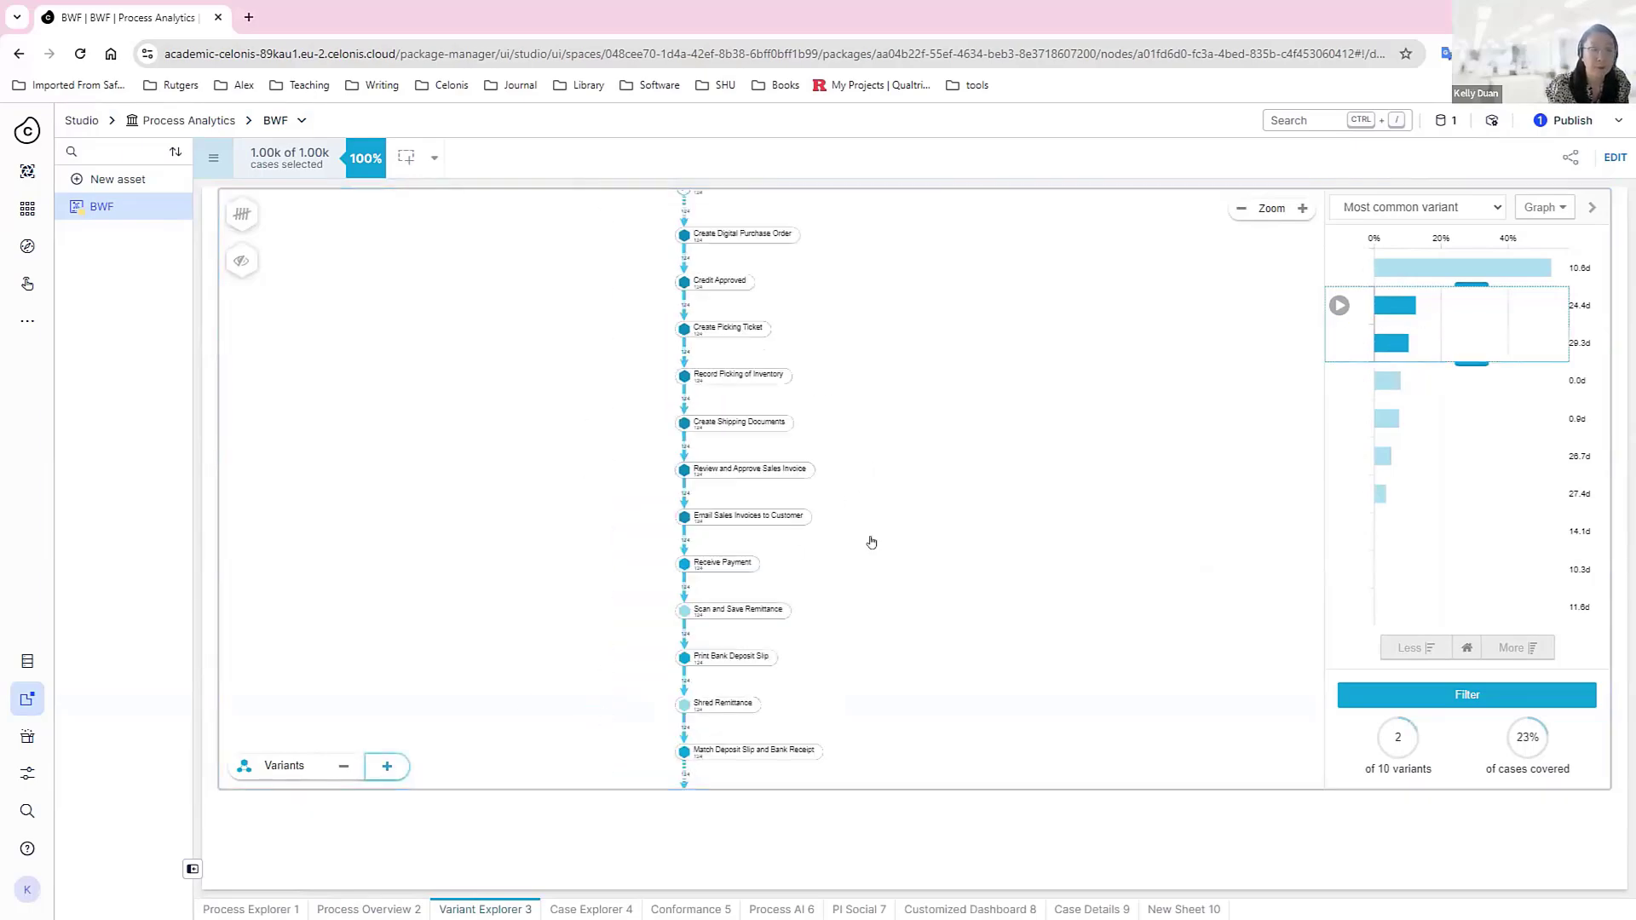
{"action": "left_click", "coordinate": [1389, 343]}
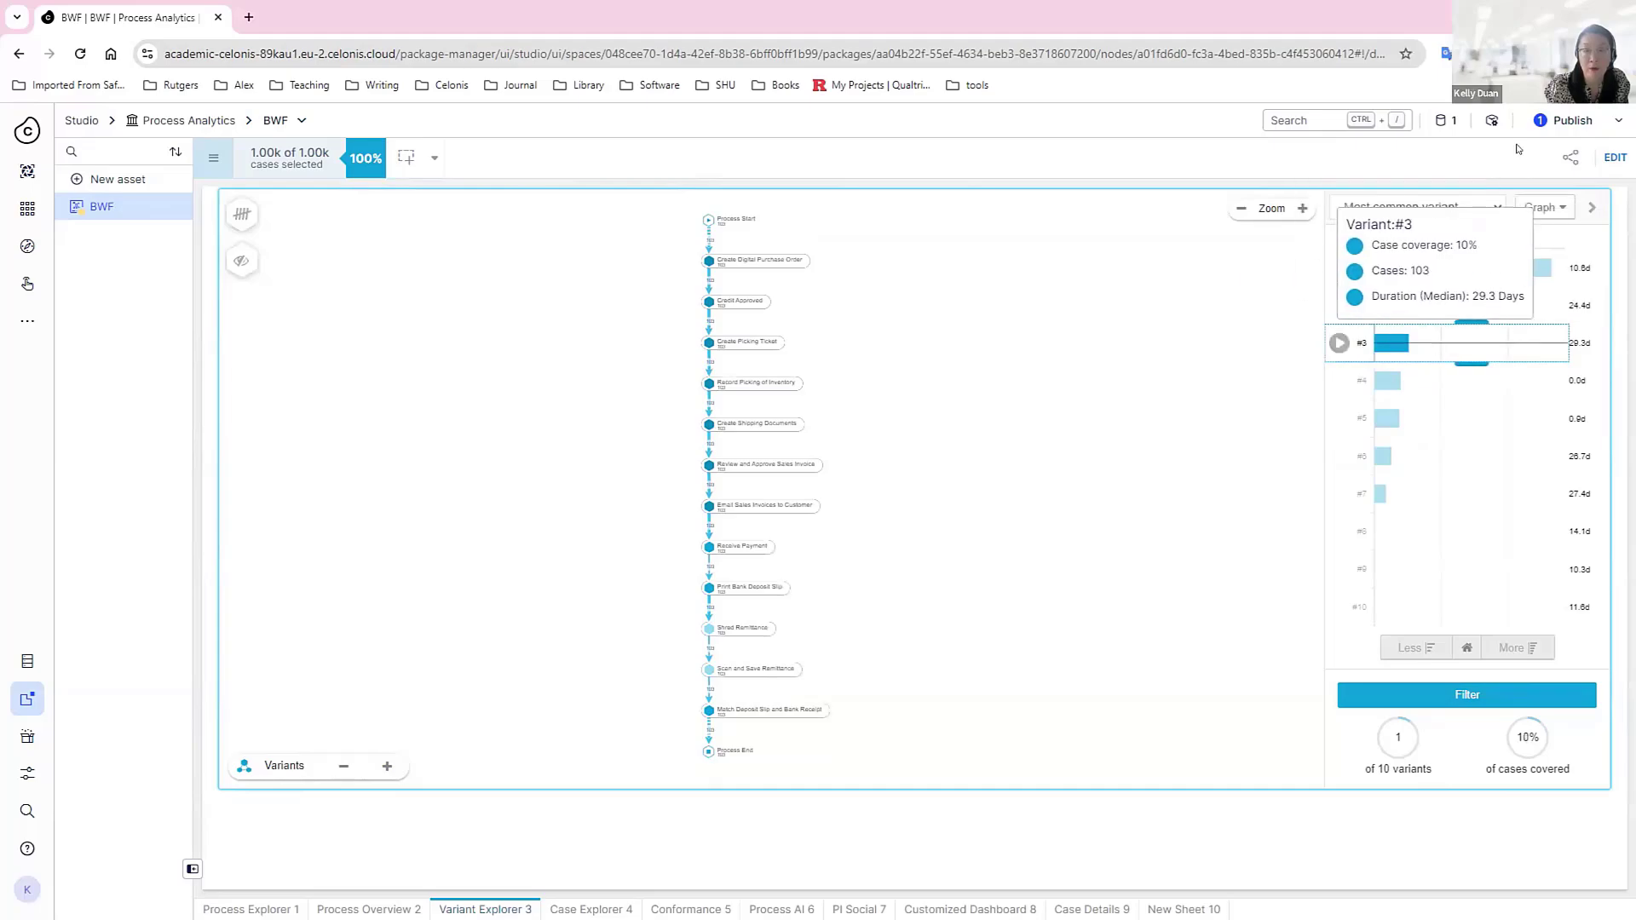
{"action": "left_click_drag", "start_coordinate": [1452, 272], "coordinate": [1486, 420]}
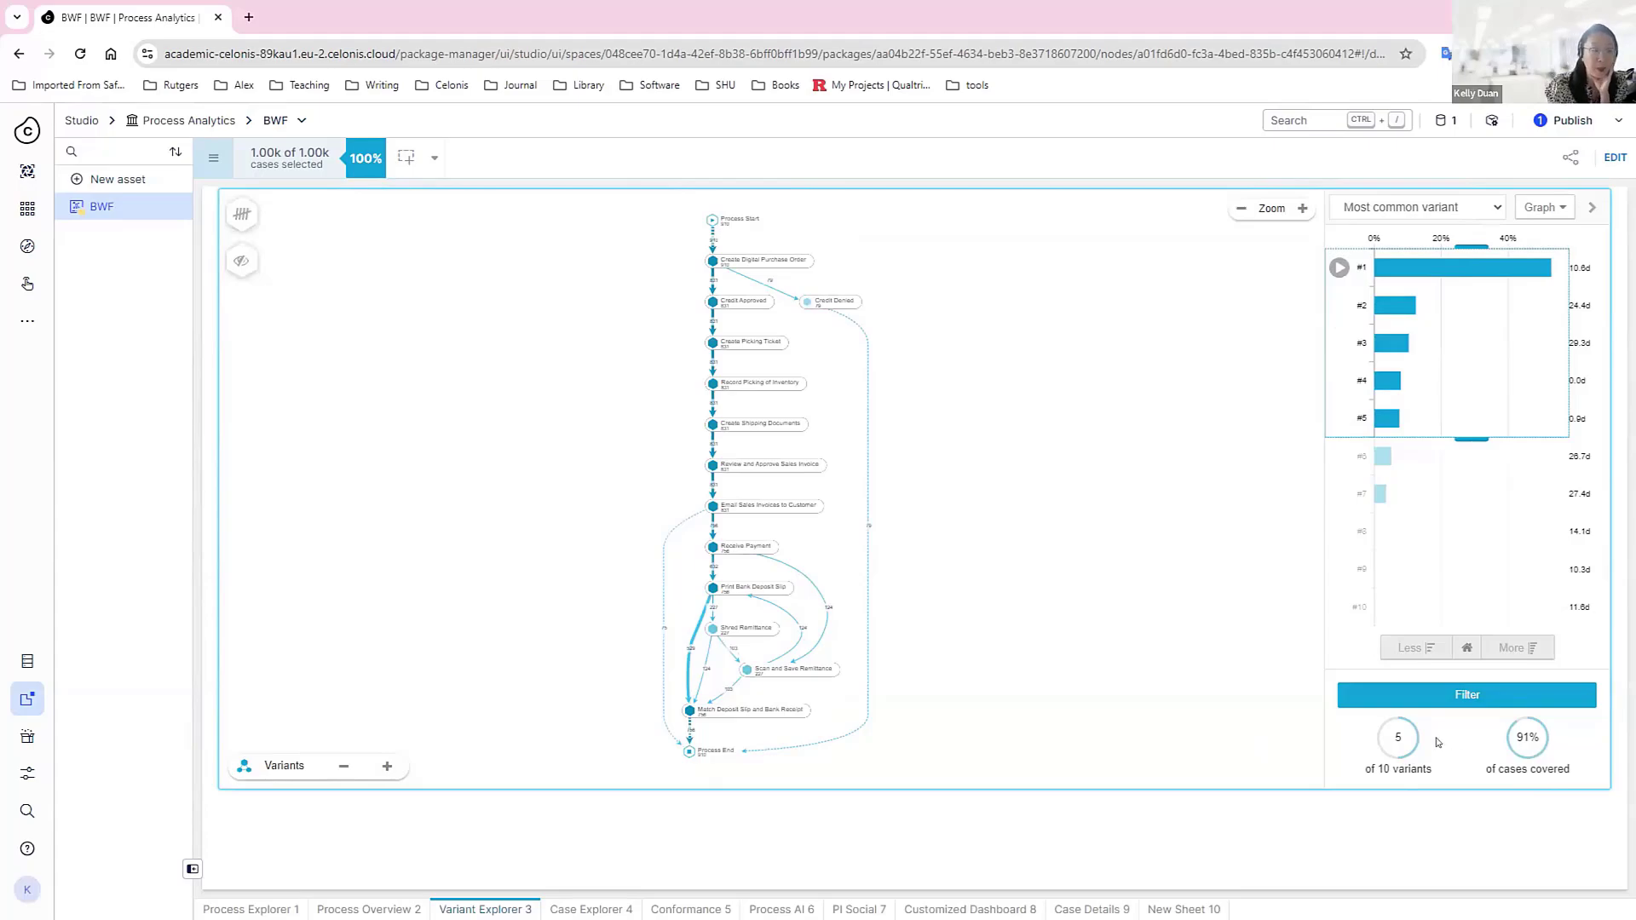
Inspect the activity timelines of the first three cases in the Case Explorer sheet.
{"action": "left_click", "coordinate": [591, 909]}
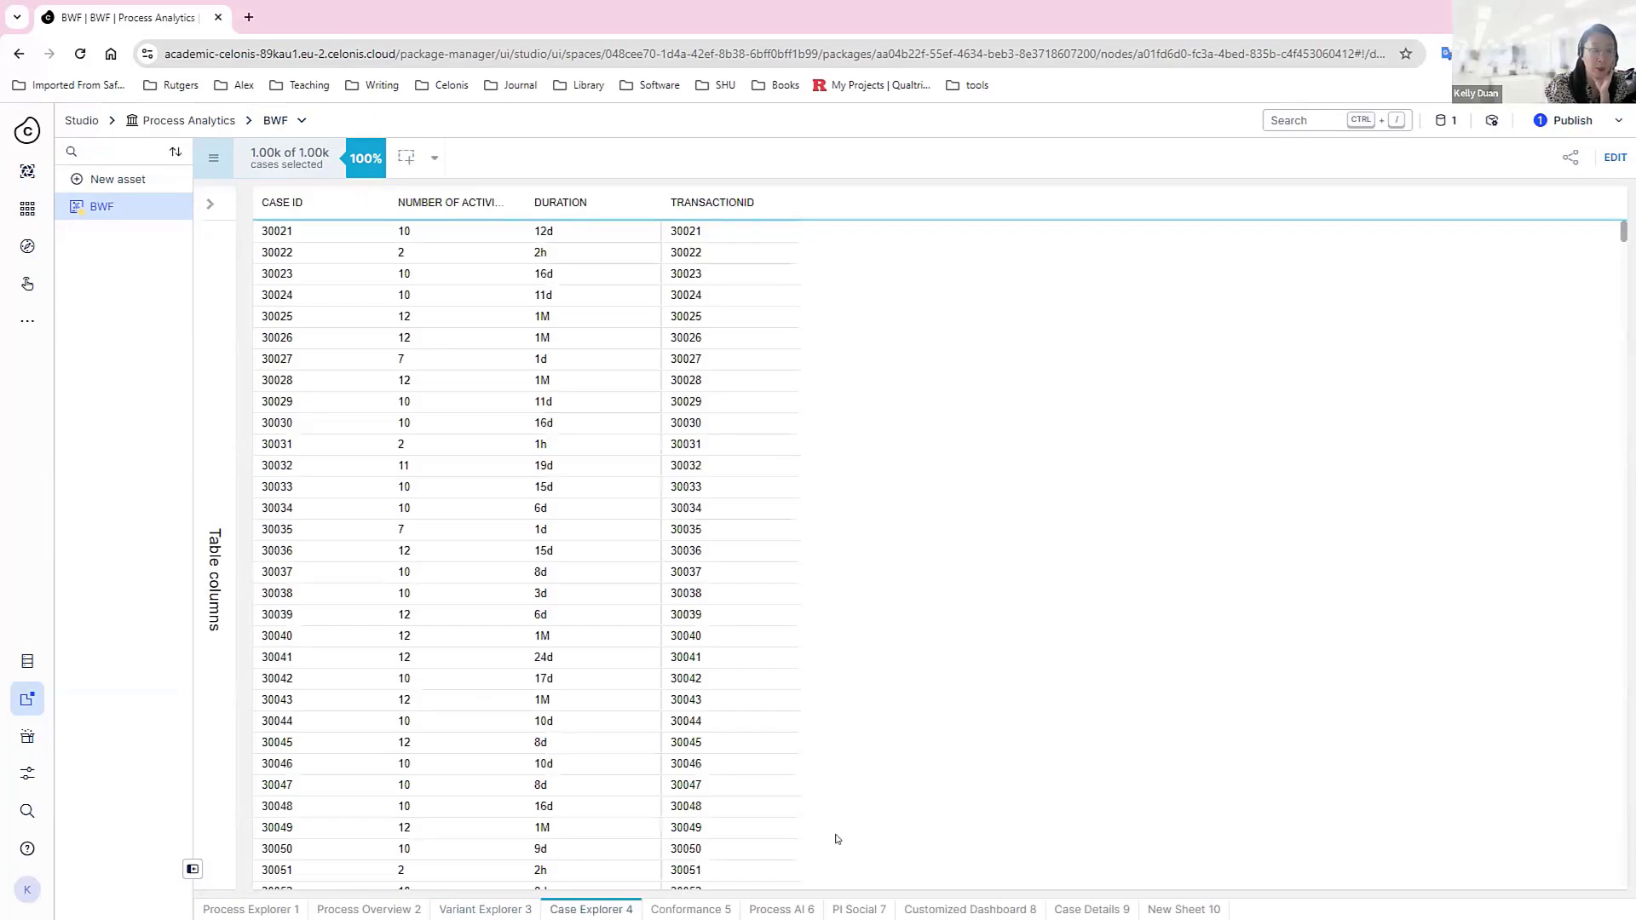
{"action": "left_click", "coordinate": [279, 232]}
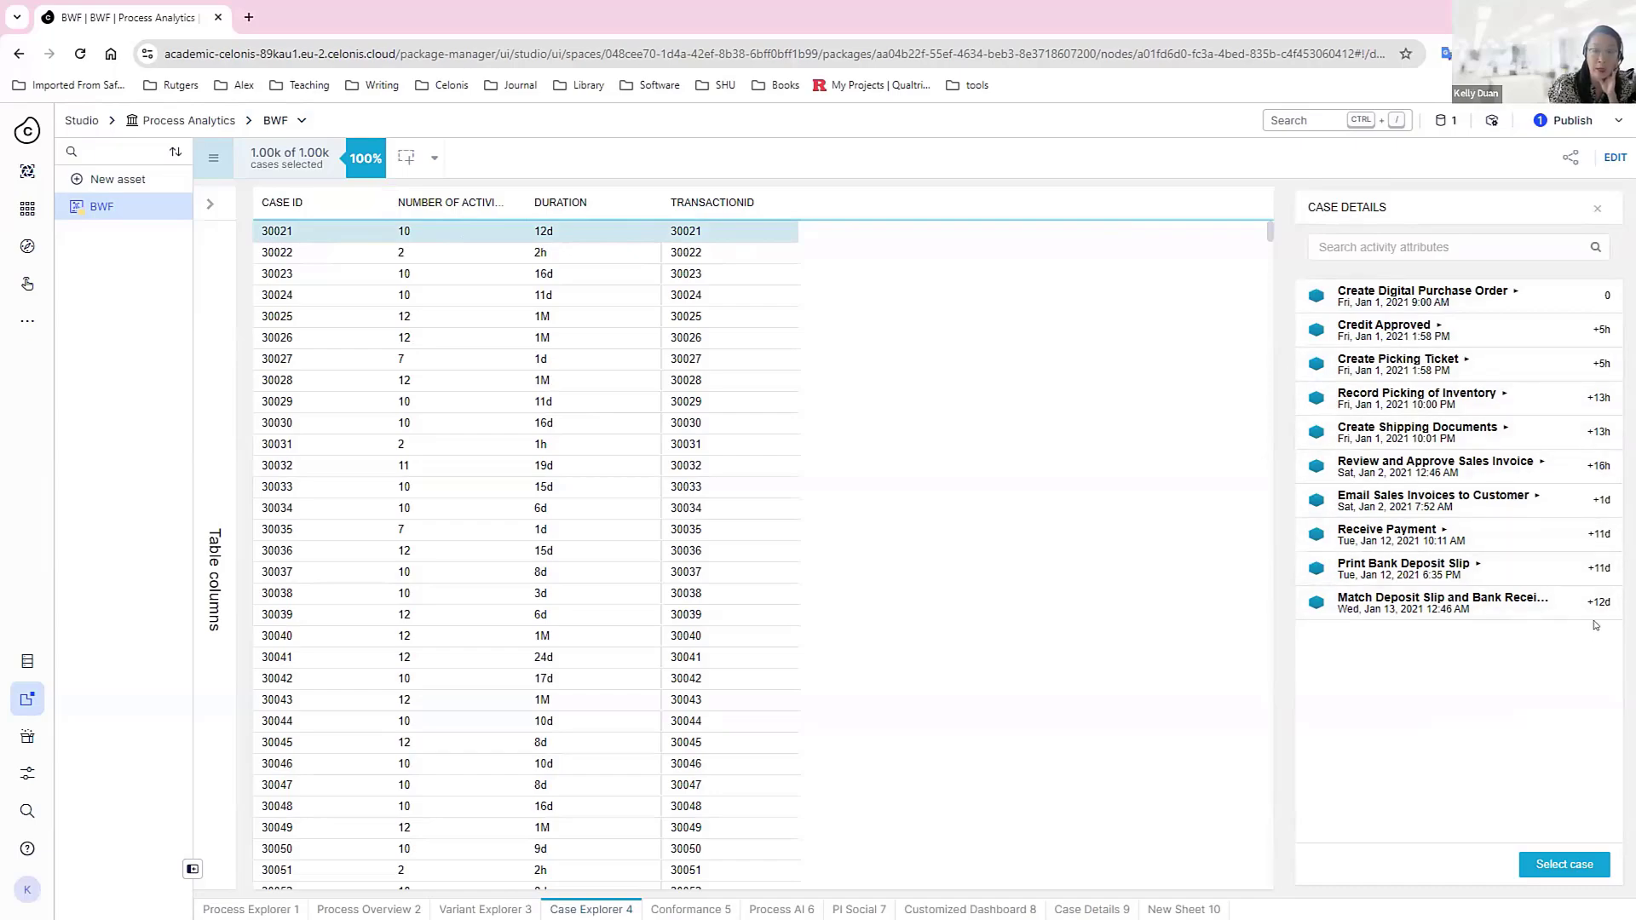
{"action": "left_click", "coordinate": [297, 255]}
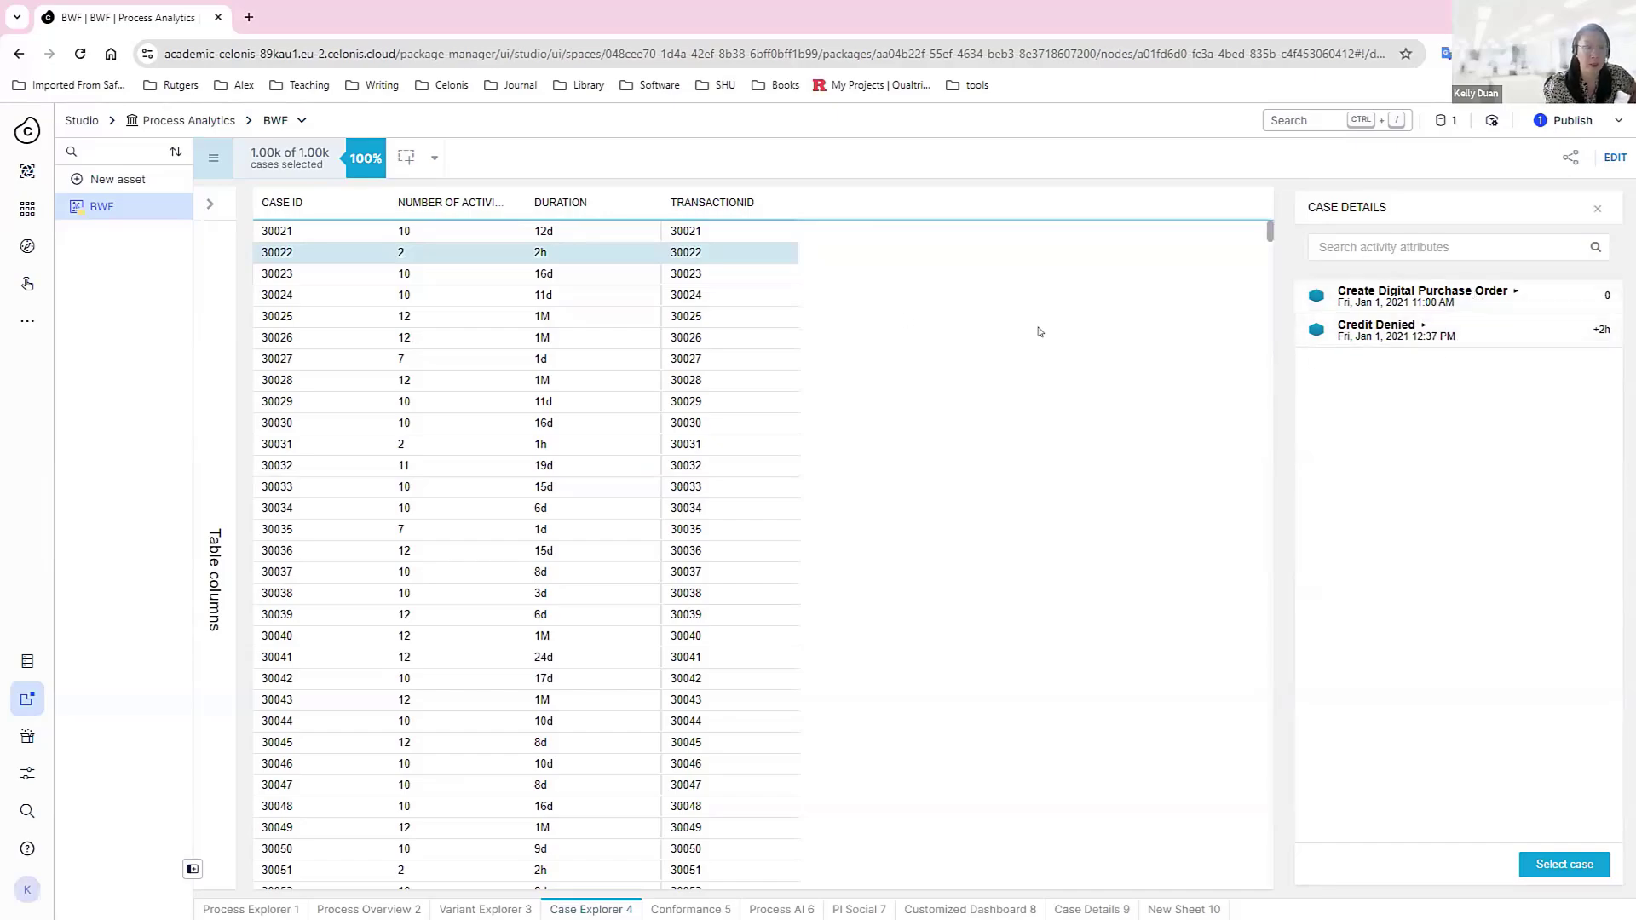
{"action": "left_click", "coordinate": [458, 281]}
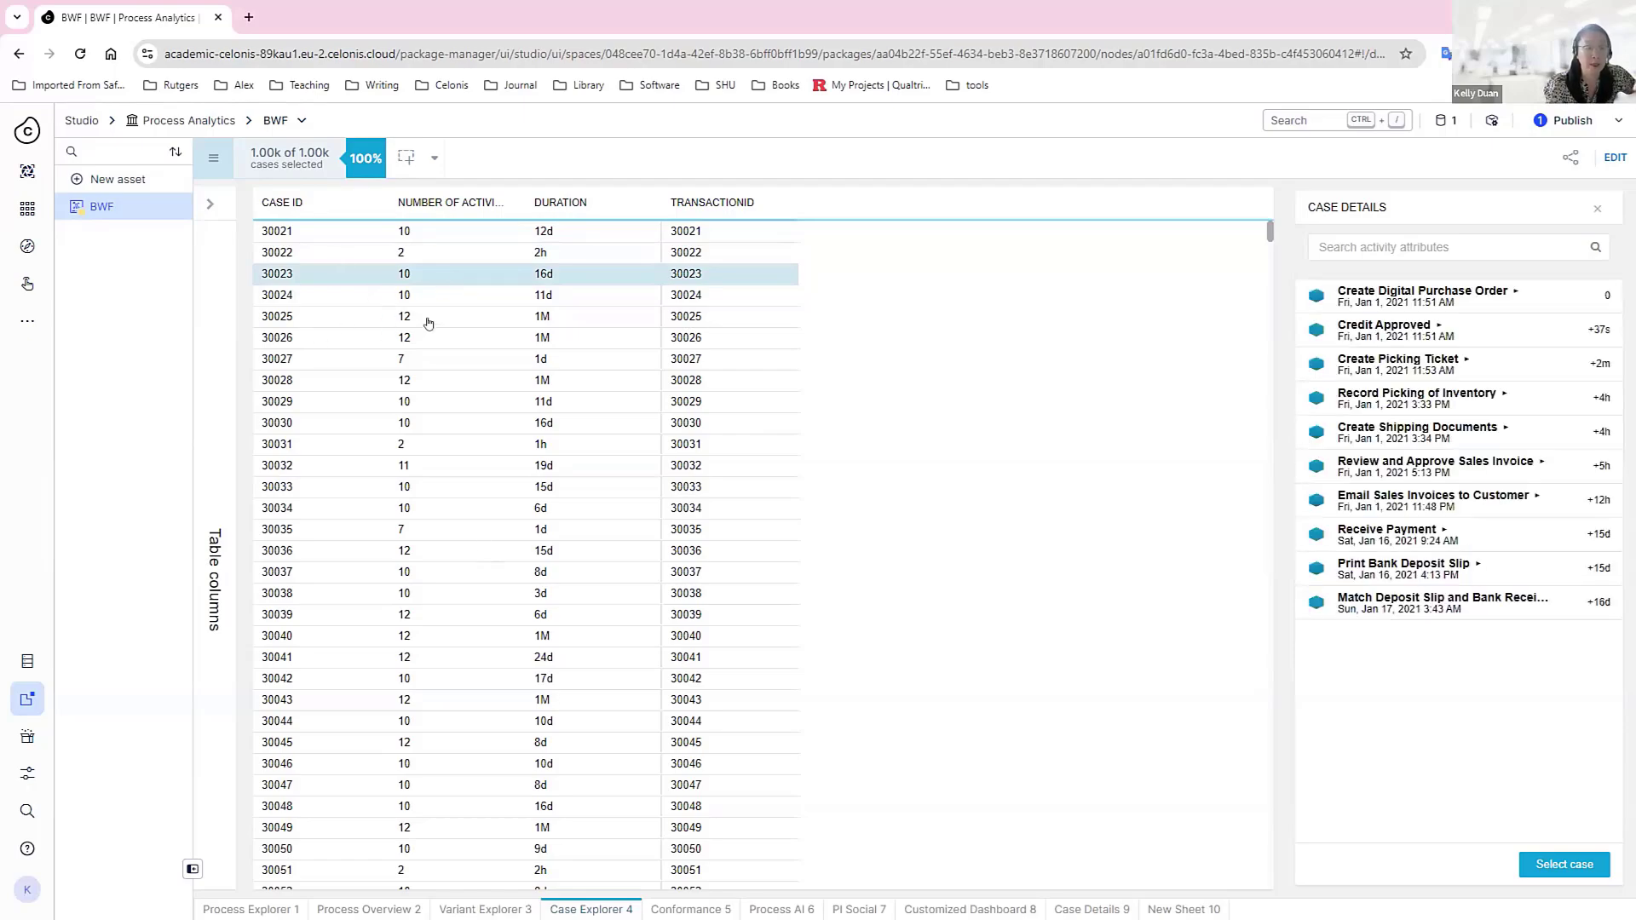
Examine the target process model and the overview statistics, KPIs and violations in the Conformance sheet.
{"action": "left_click", "coordinate": [690, 909]}
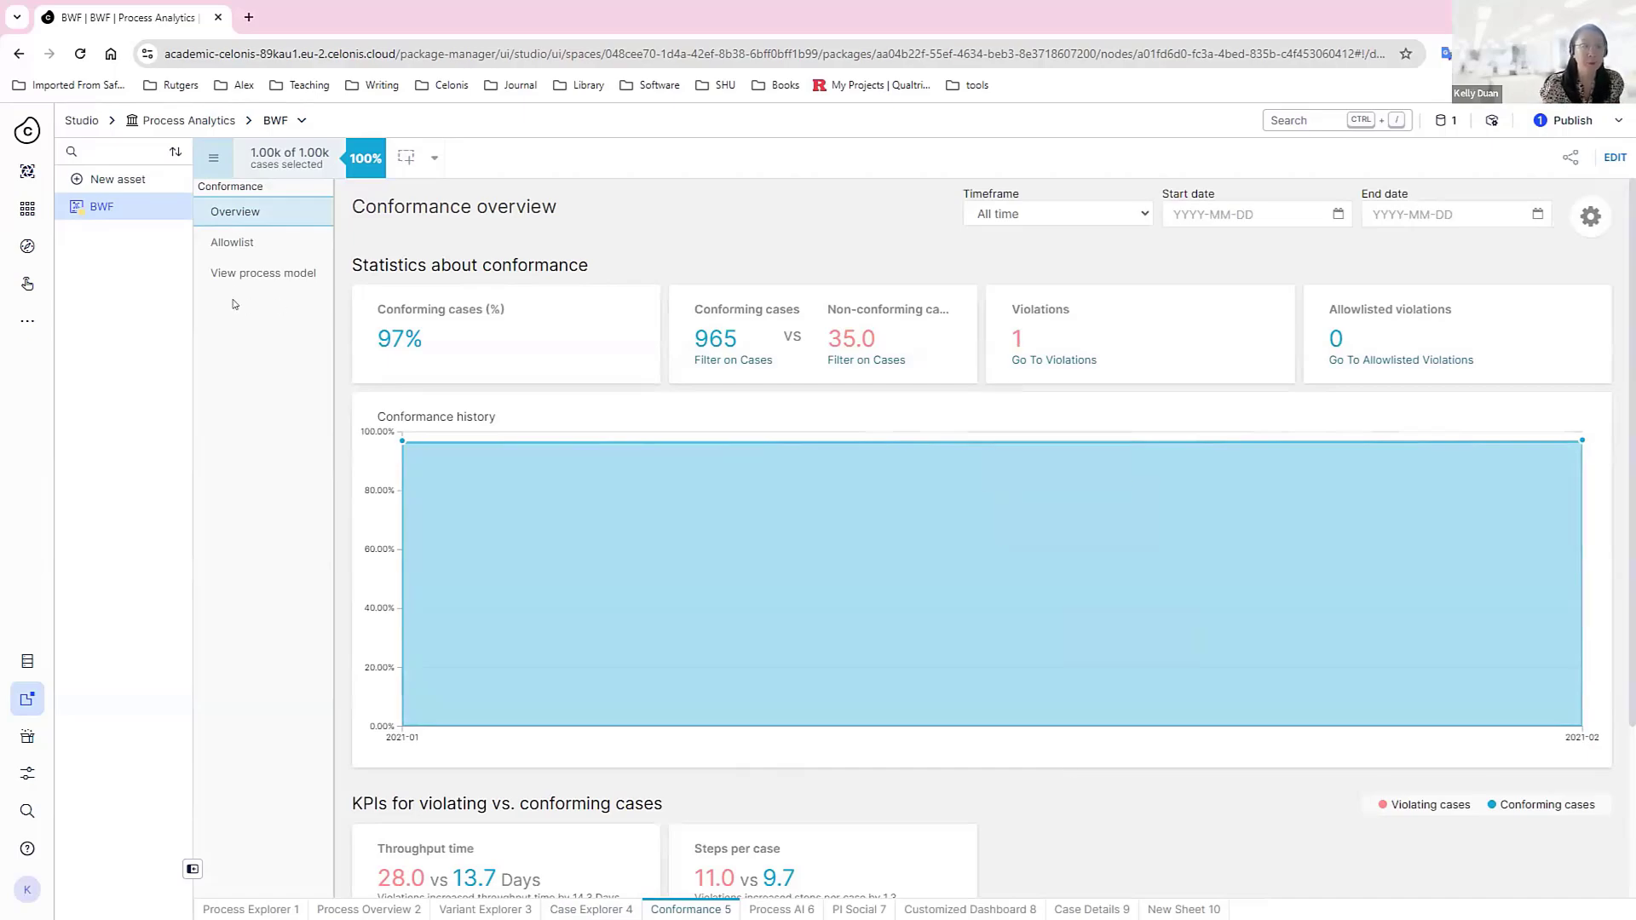
{"action": "left_click", "coordinate": [235, 273]}
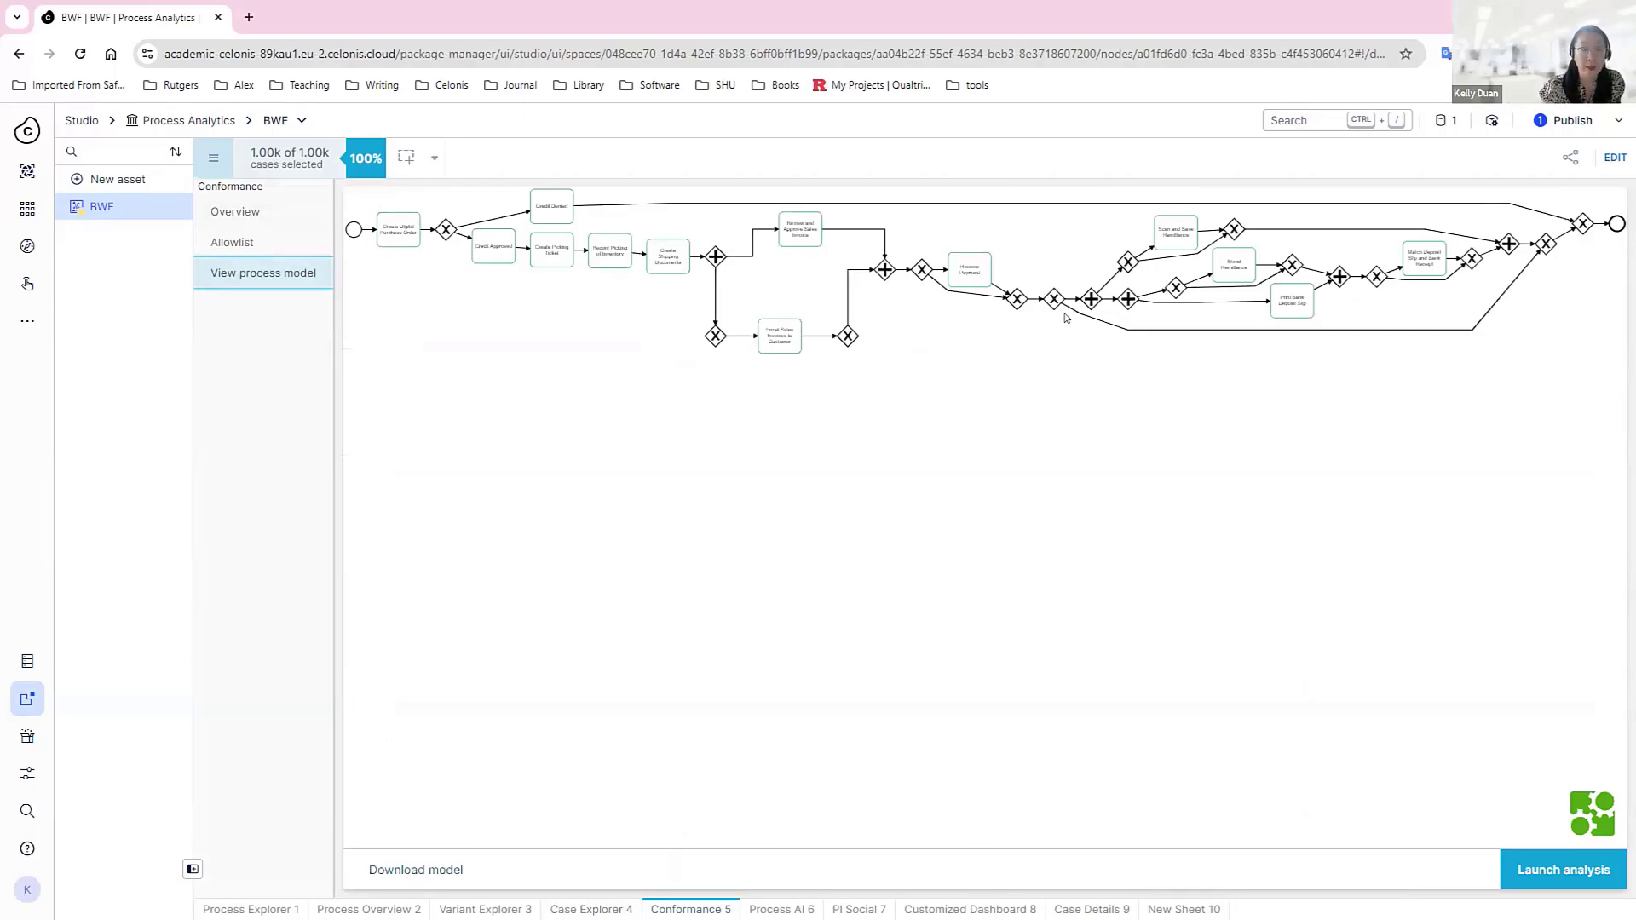
{"action": "left_click", "coordinate": [242, 213]}
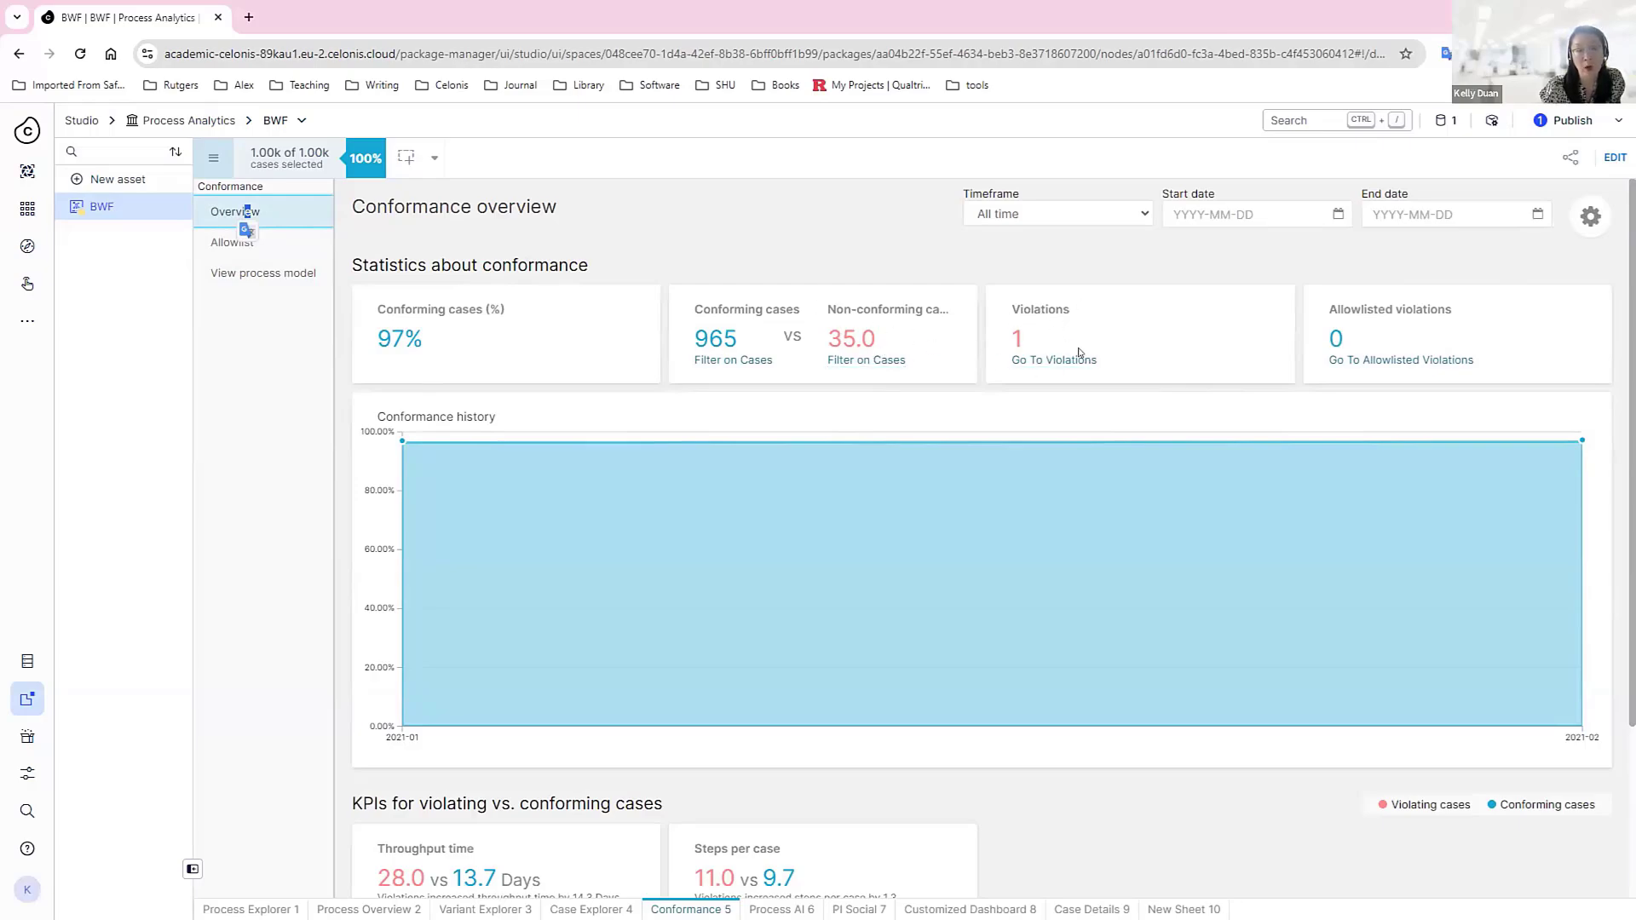
{"action": "scroll", "coordinate": [1121, 370], "scroll_direction": "down", "scroll_amount": 3}
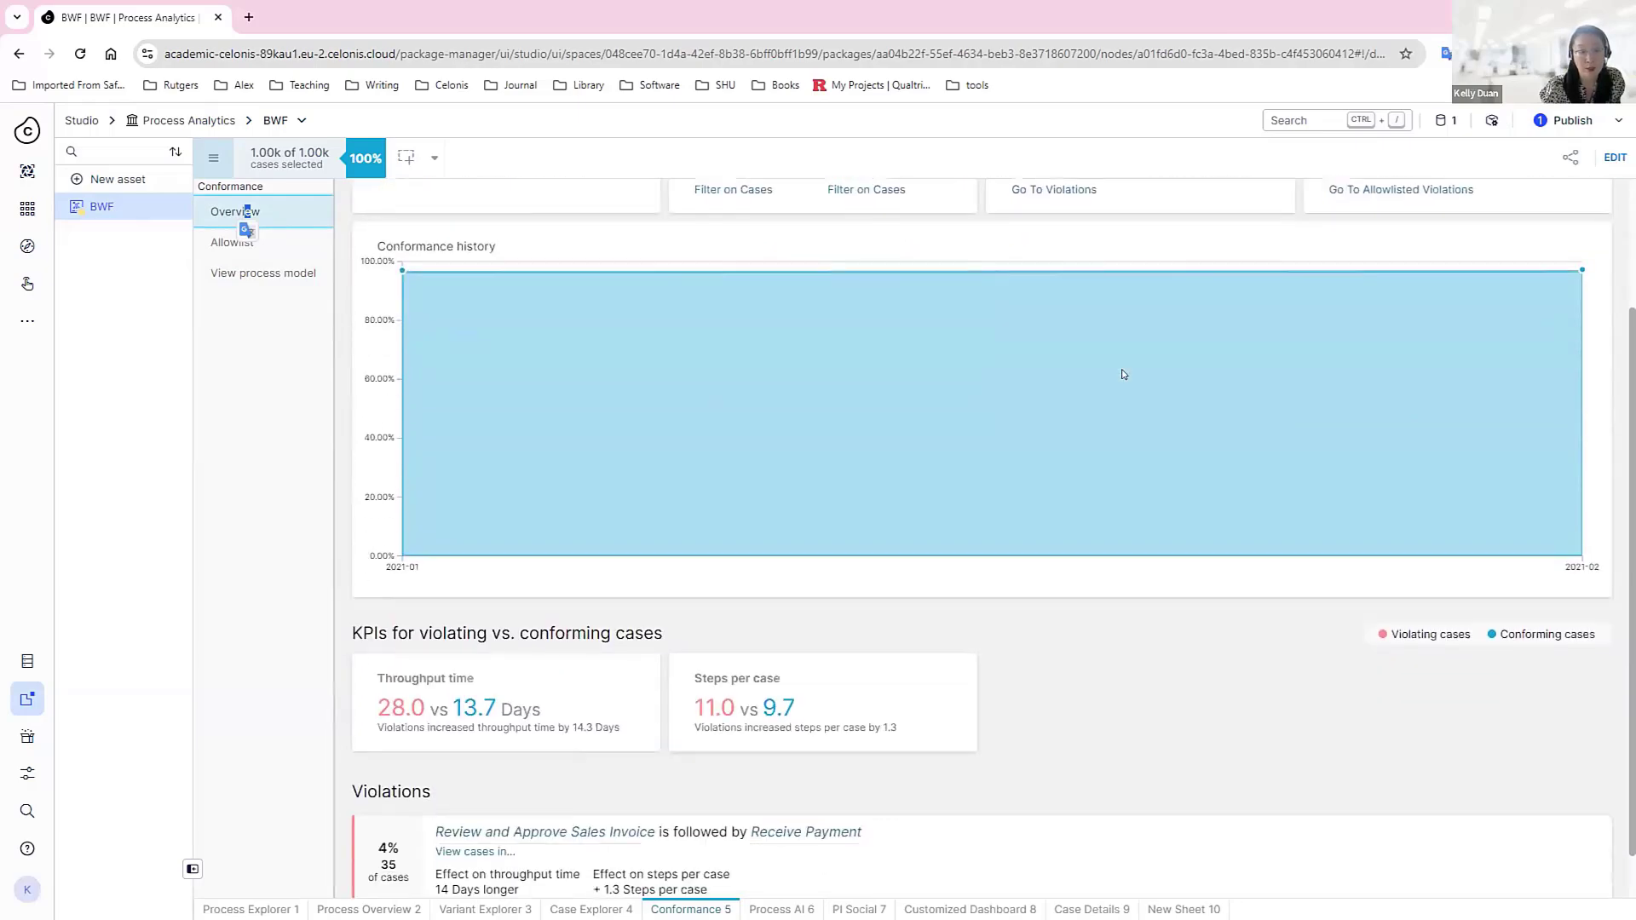
{"action": "scroll", "coordinate": [1099, 429], "scroll_direction": "up", "scroll_amount": 3}
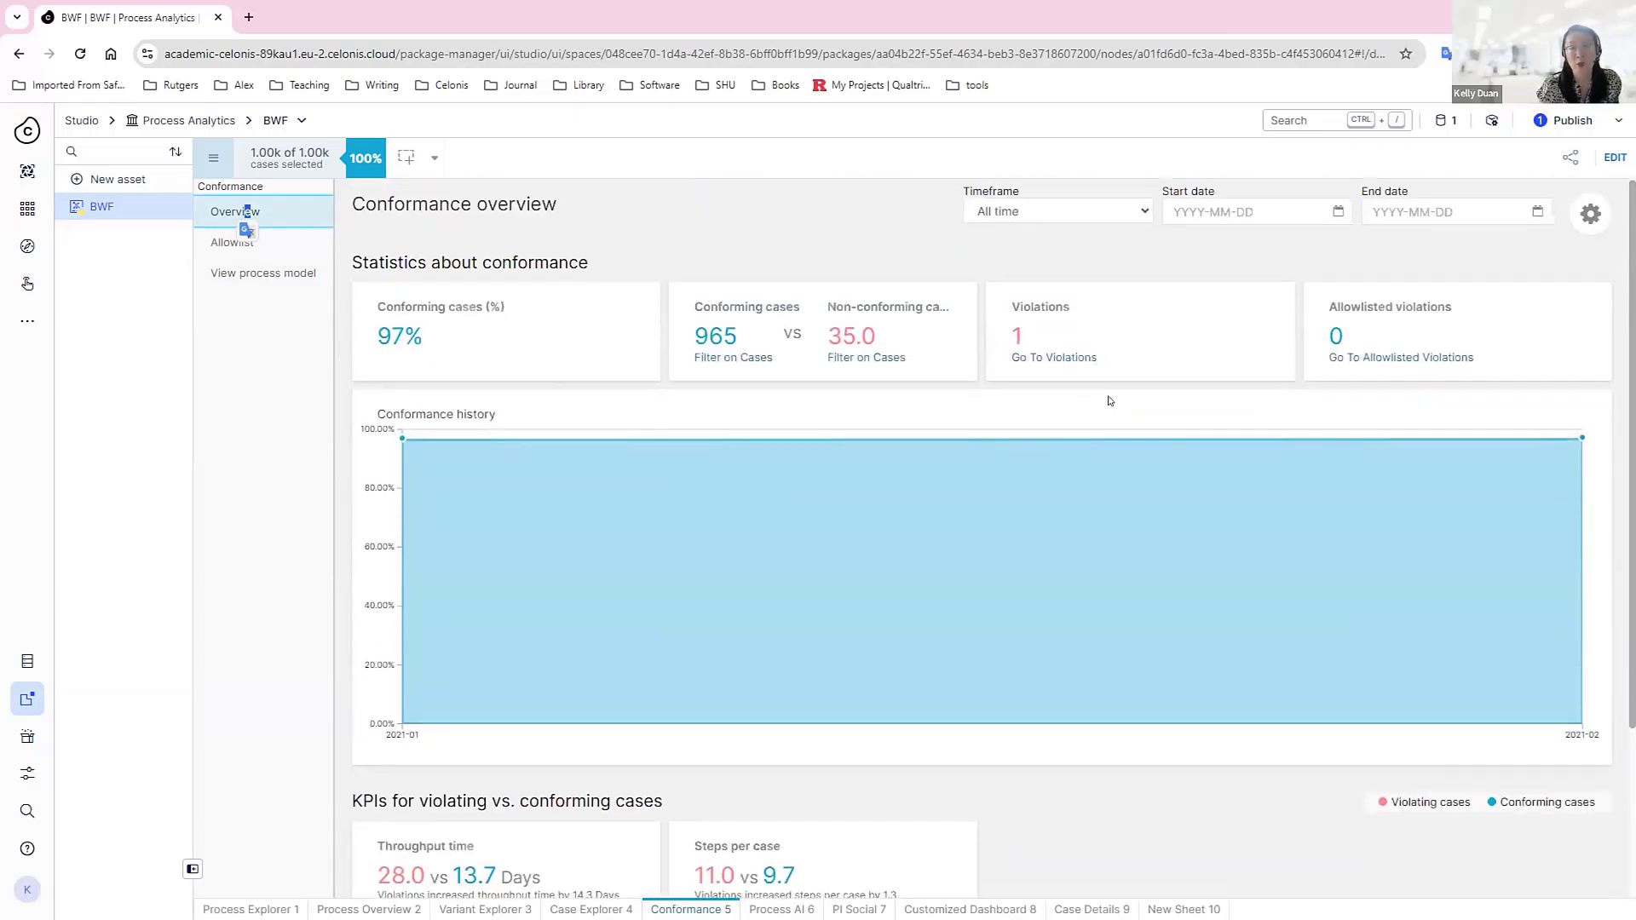
{"action": "scroll", "coordinate": [1110, 401], "scroll_direction": "down", "scroll_amount": 3}
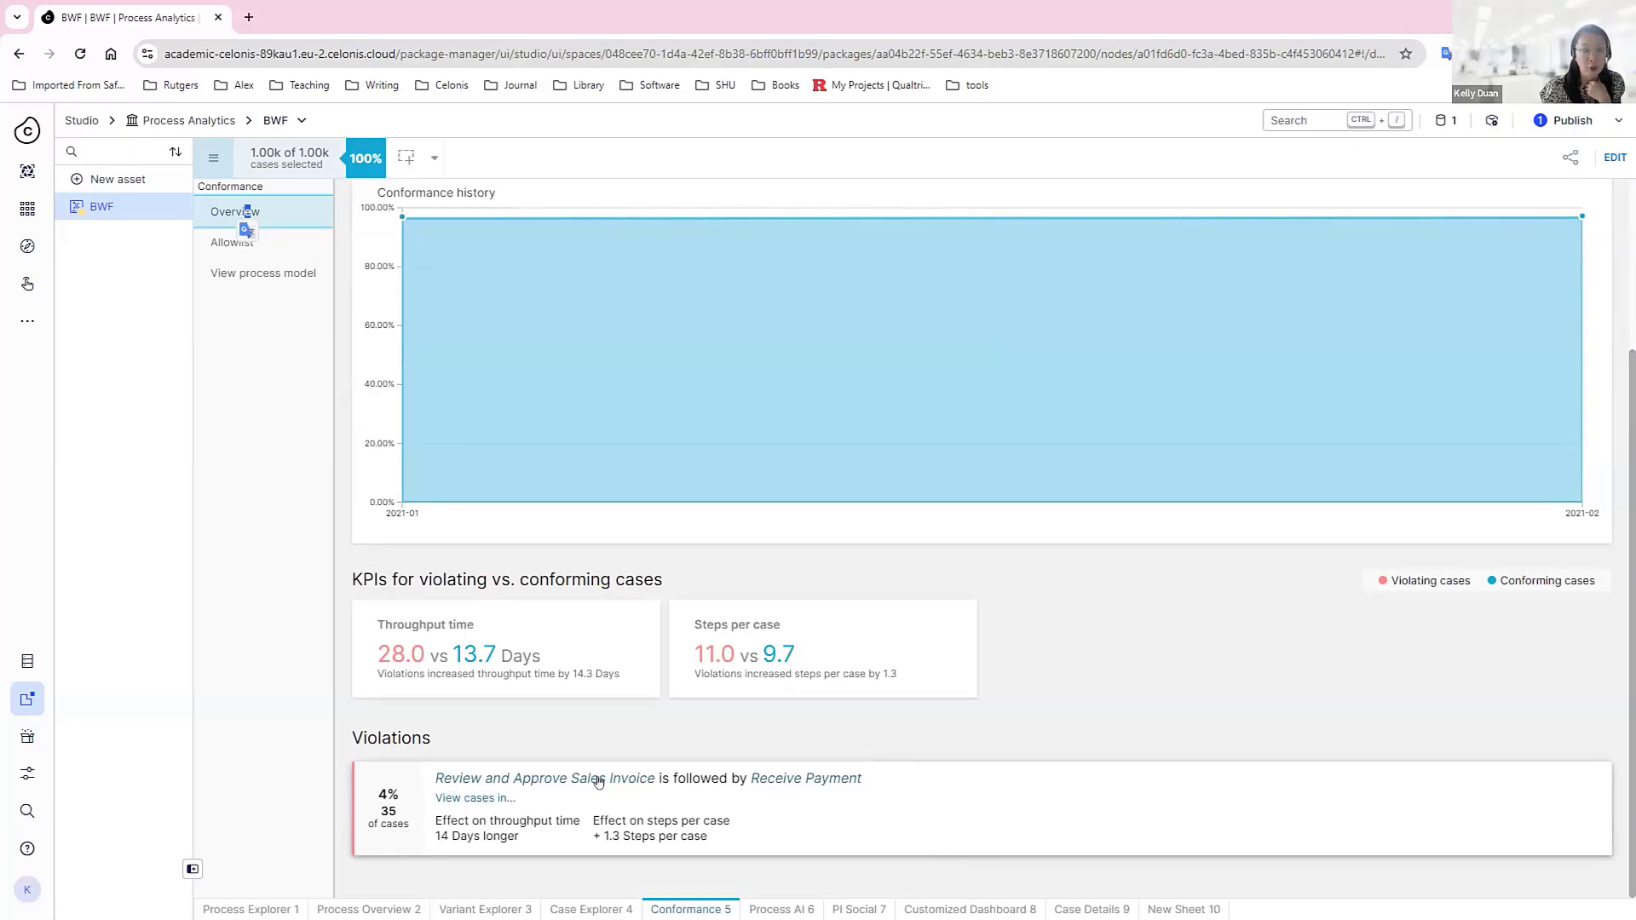
Inspect the details of the violation where Review and Approve Sales Invoice is followed by Receive Payment, and return to the overview.
{"action": "left_click", "coordinate": [516, 815]}
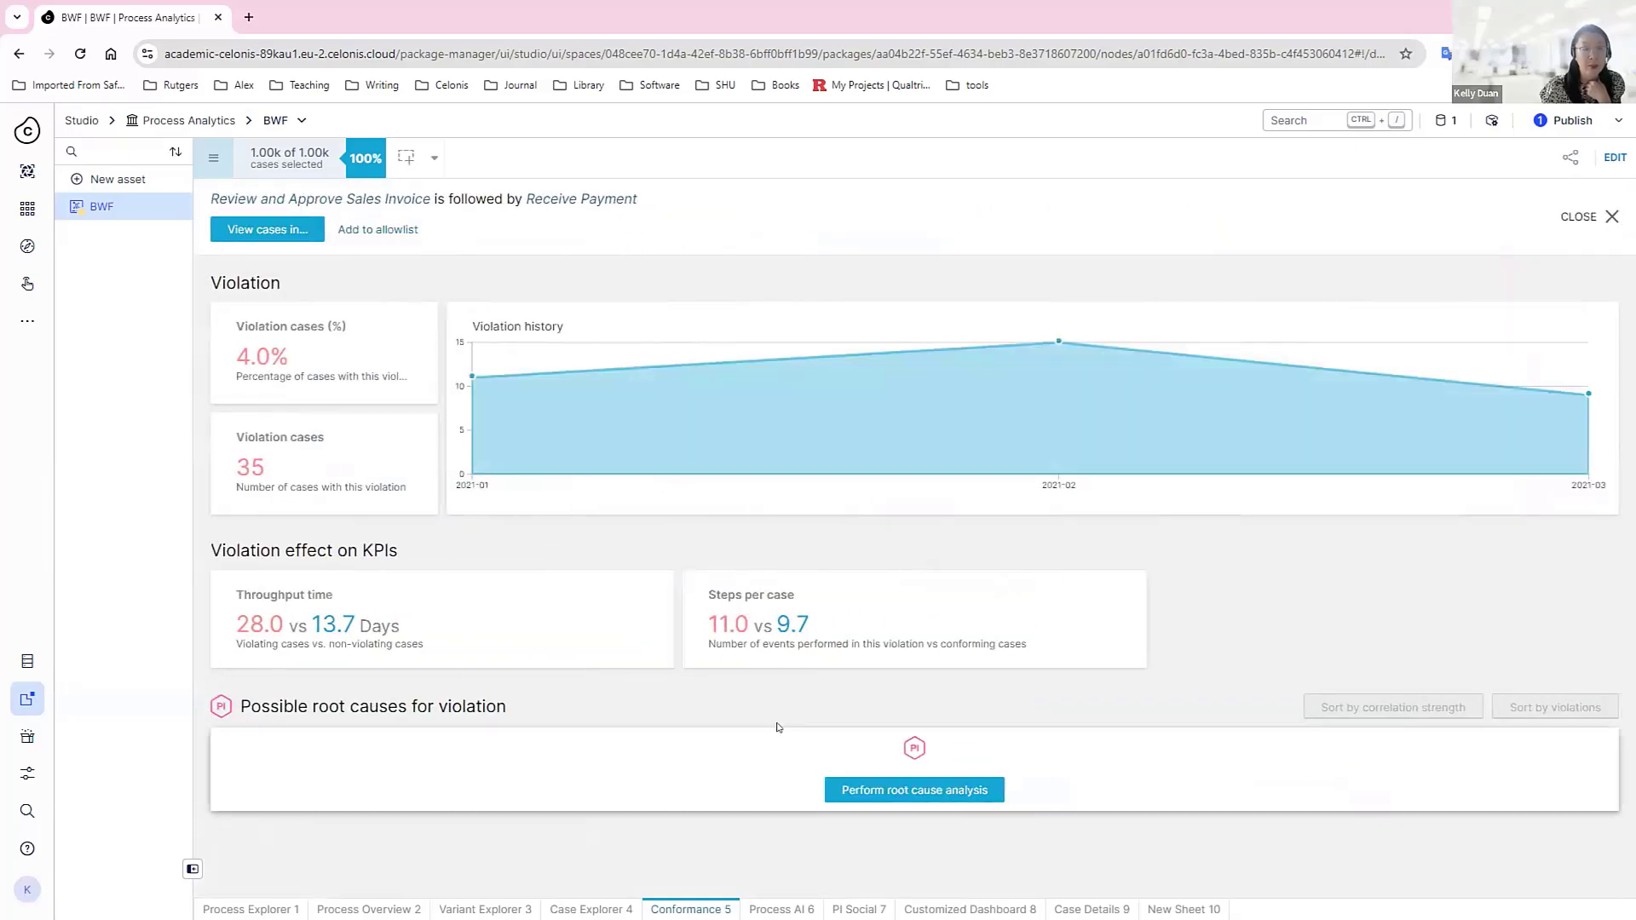
{"action": "mouse_move", "coordinate": [482, 482]}
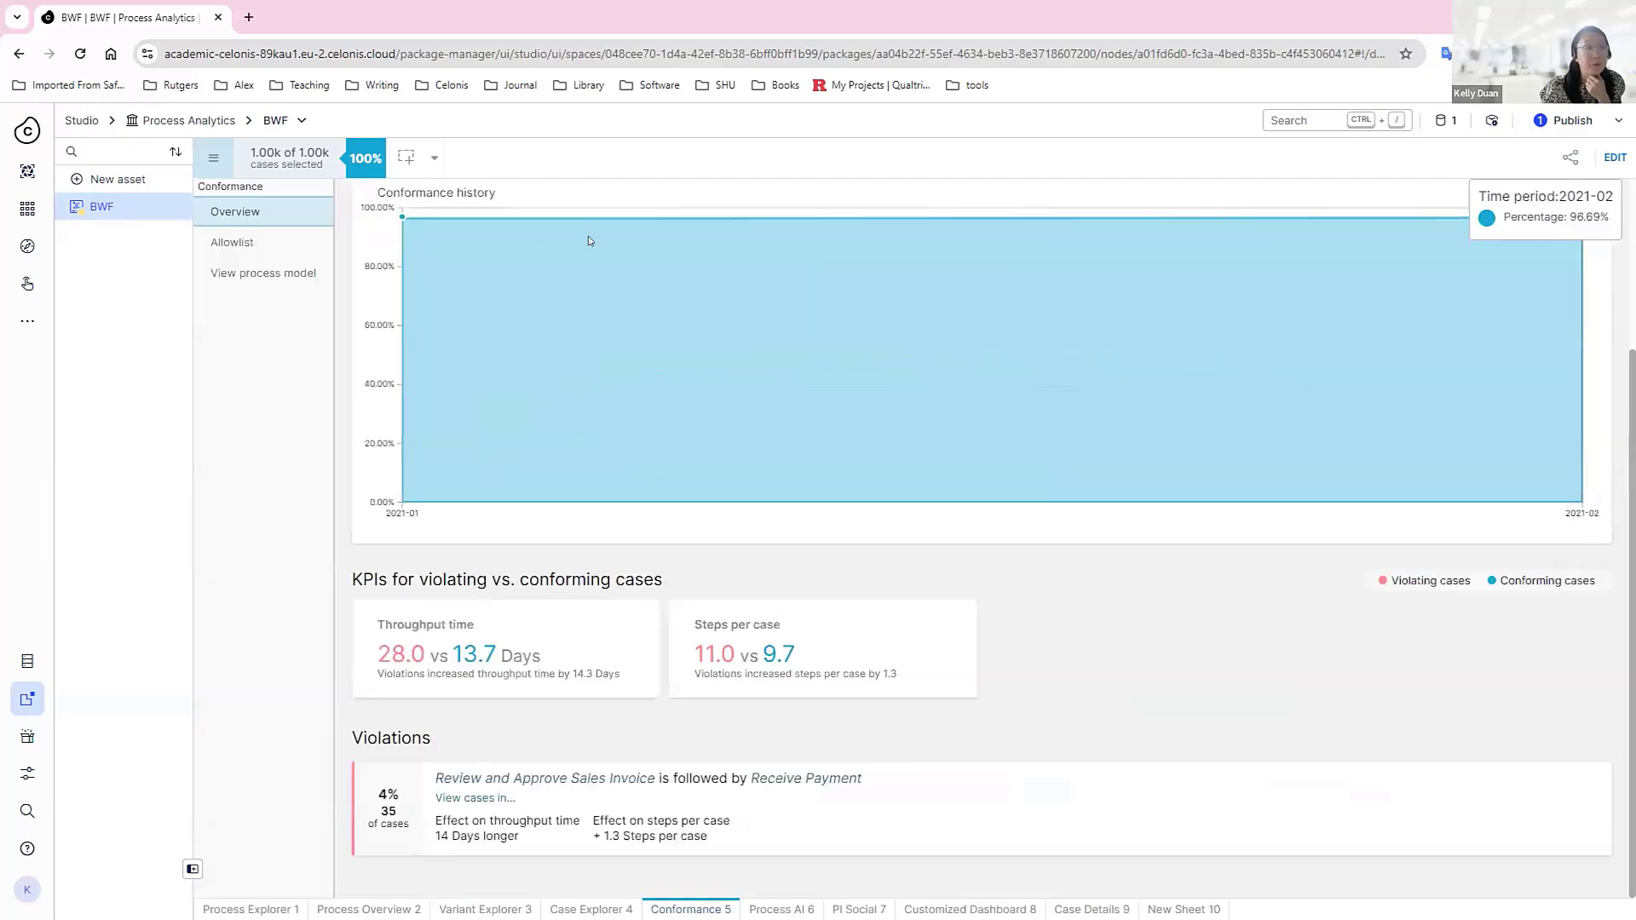
{"action": "left_click", "coordinate": [1590, 215]}
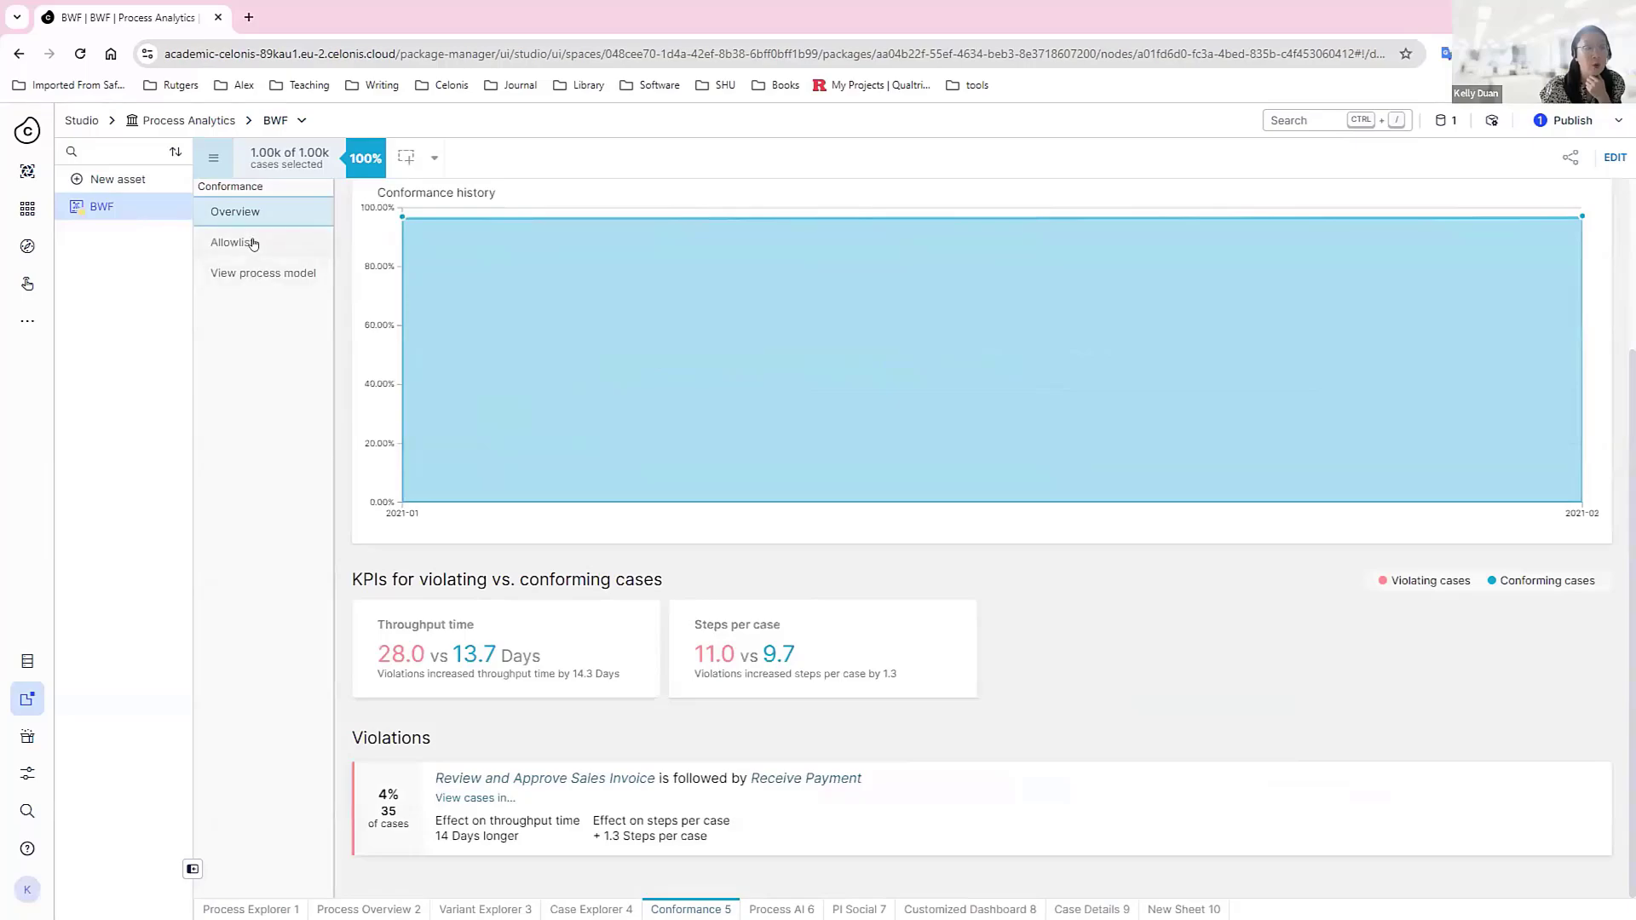
Review the conformance overview from its statistics to its violations, and check the allowlist.
{"action": "scroll", "coordinate": [1057, 383], "scroll_direction": "up", "scroll_amount": 3}
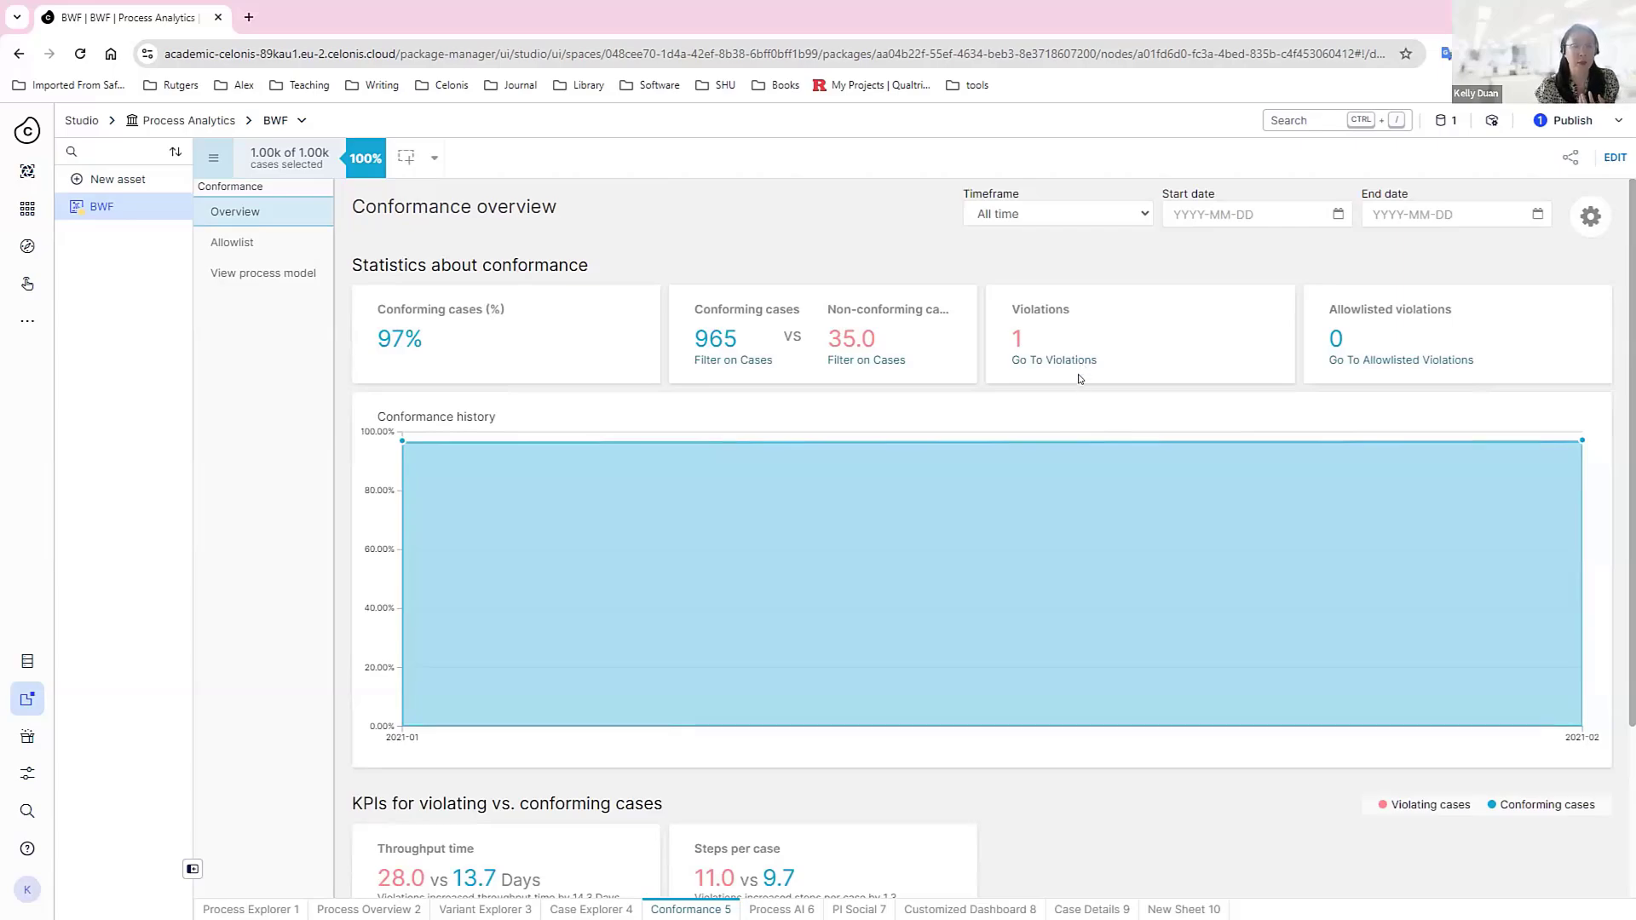
{"action": "scroll", "coordinate": [1079, 378], "scroll_direction": "down", "scroll_amount": 3}
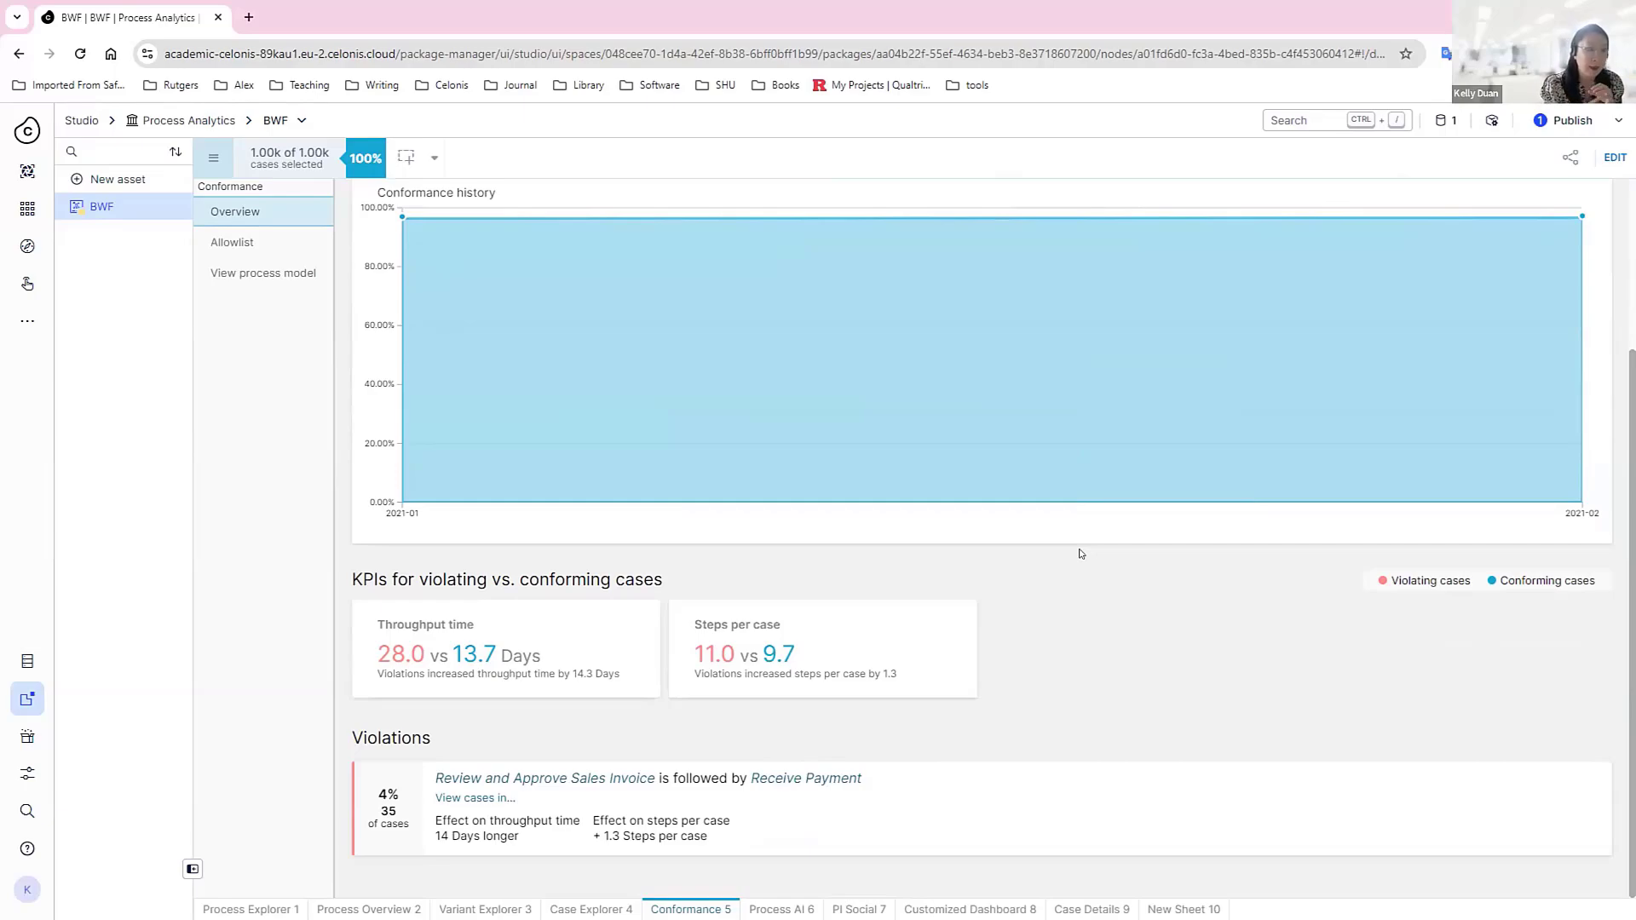
{"action": "left_click", "coordinate": [231, 243]}
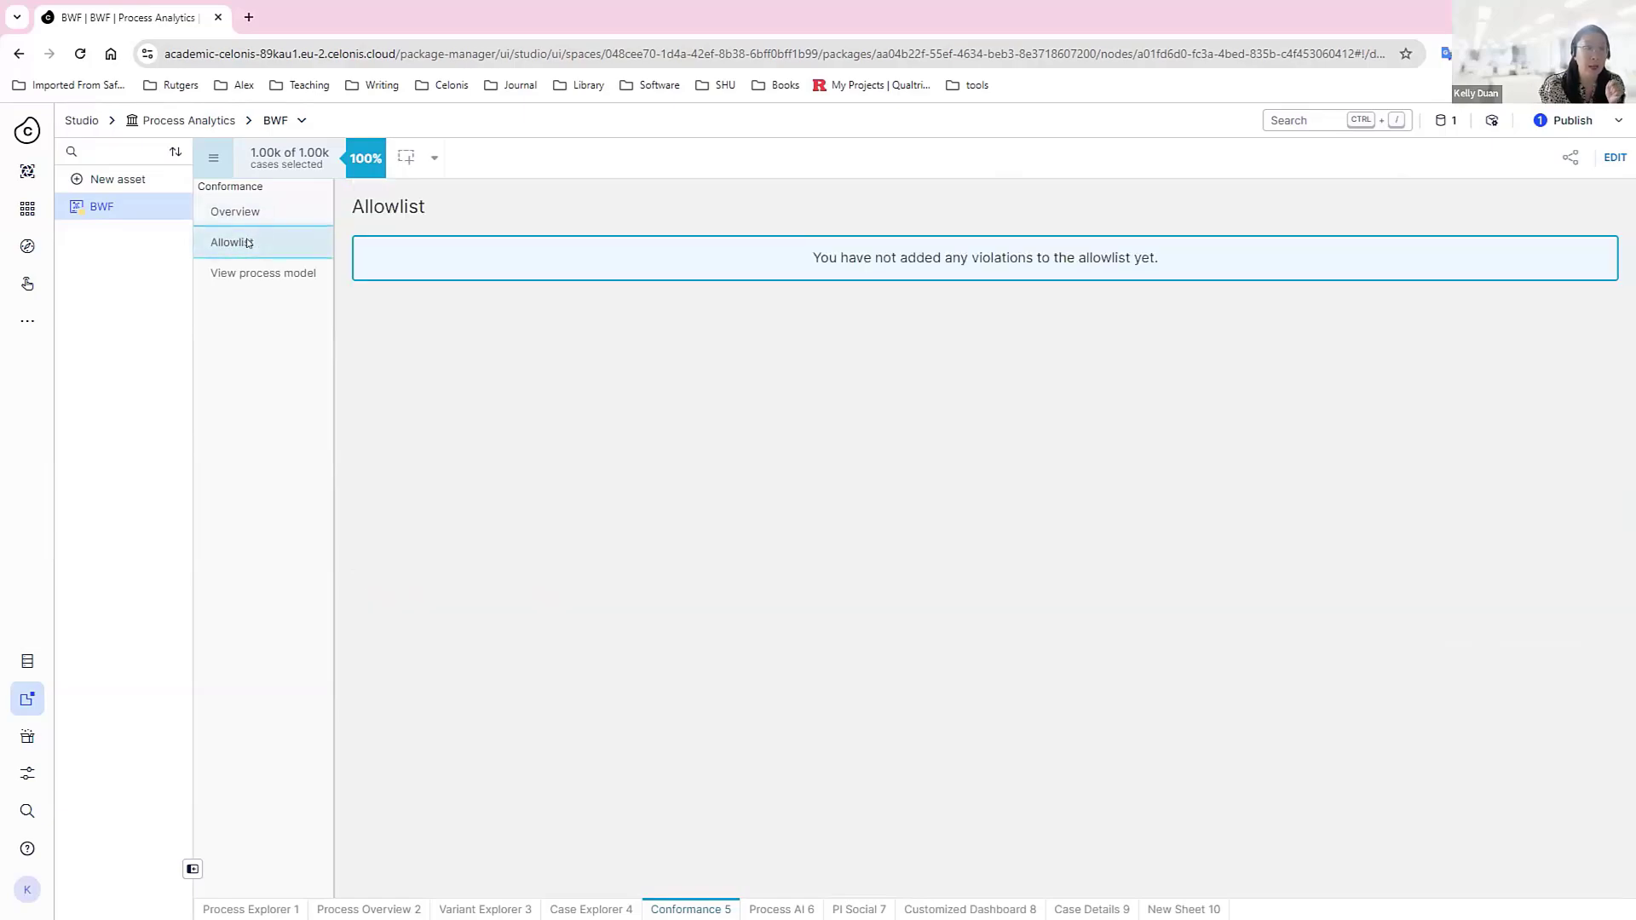
{"action": "left_click", "coordinate": [236, 212]}
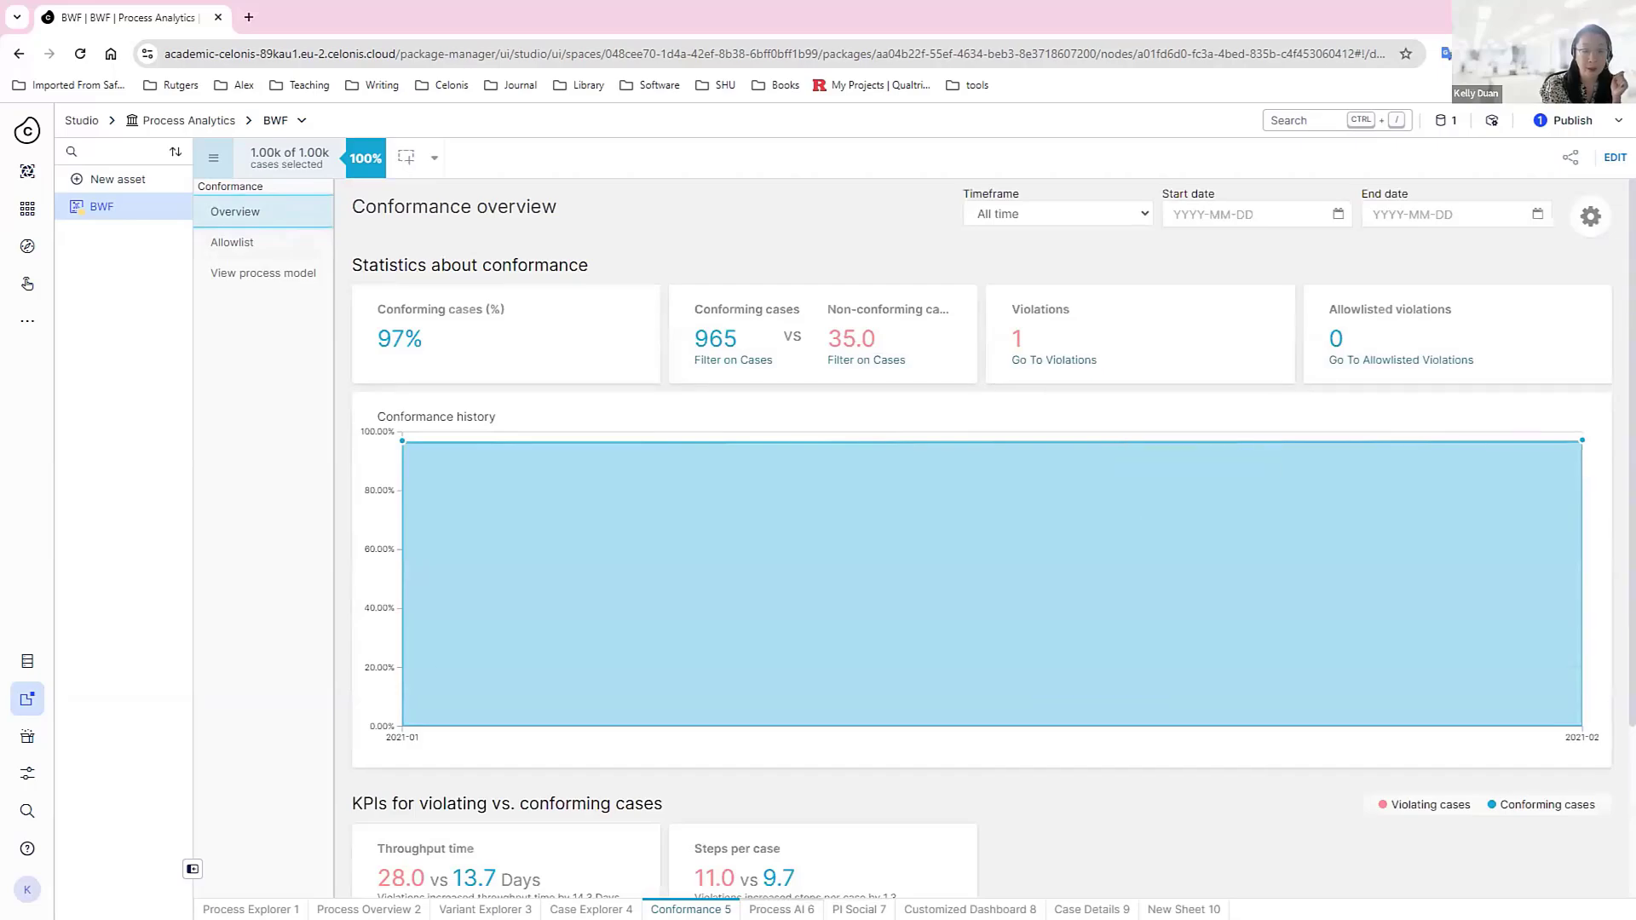
Review the Process AI sheet and the PI Social overview with its key user statistics and user bubble chart.
{"action": "left_click", "coordinate": [781, 909]}
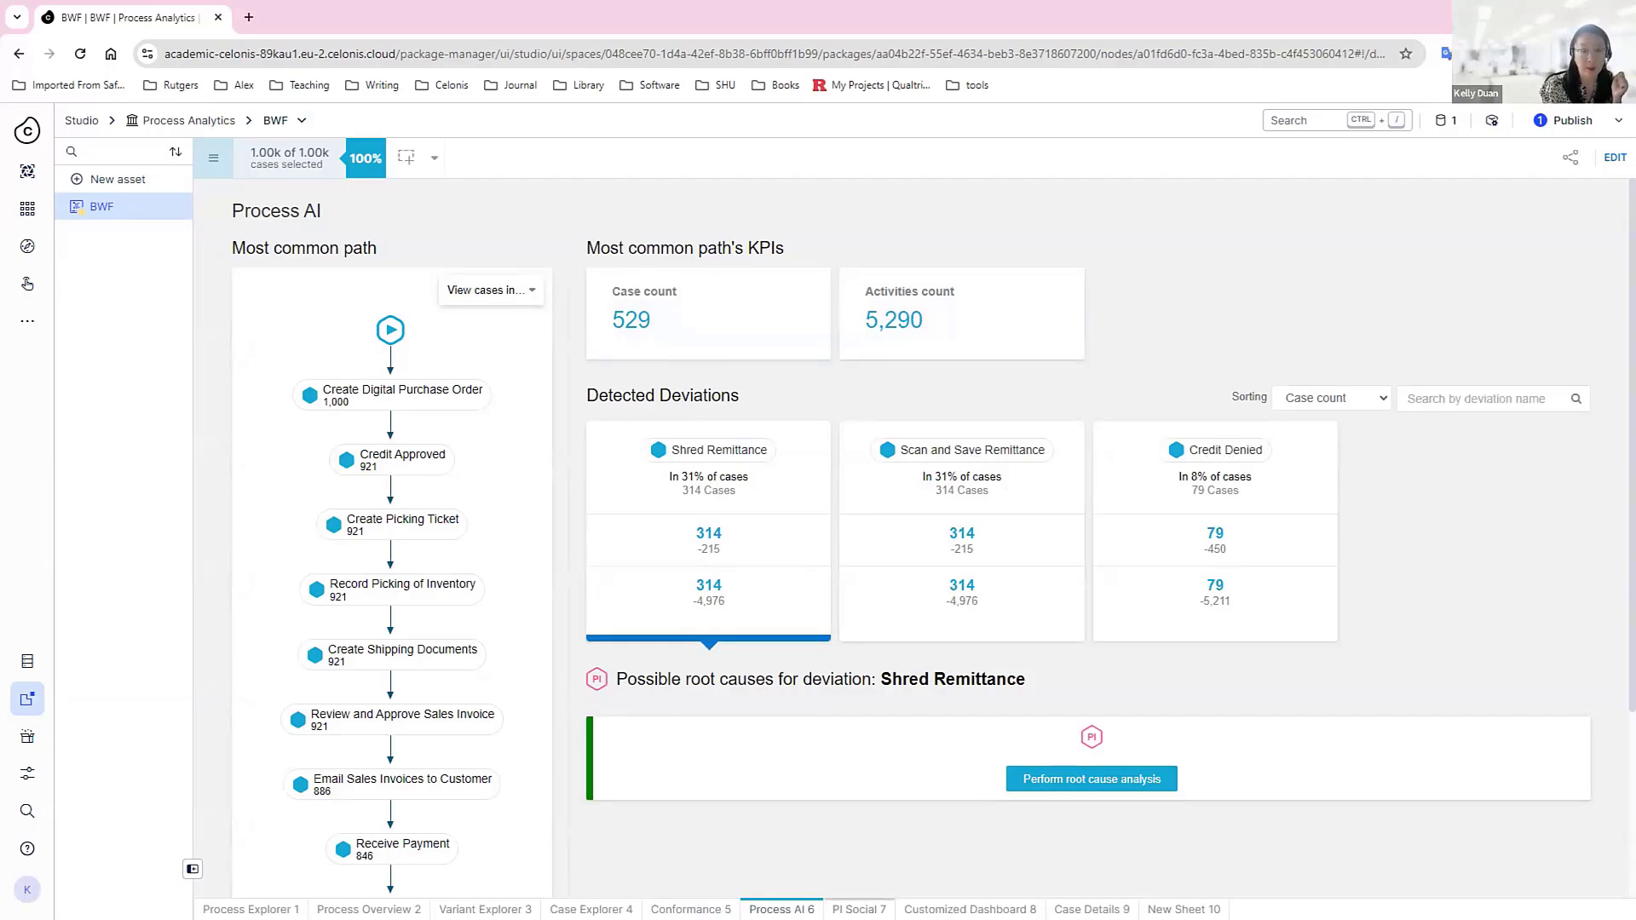
{"action": "left_click", "coordinate": [859, 909]}
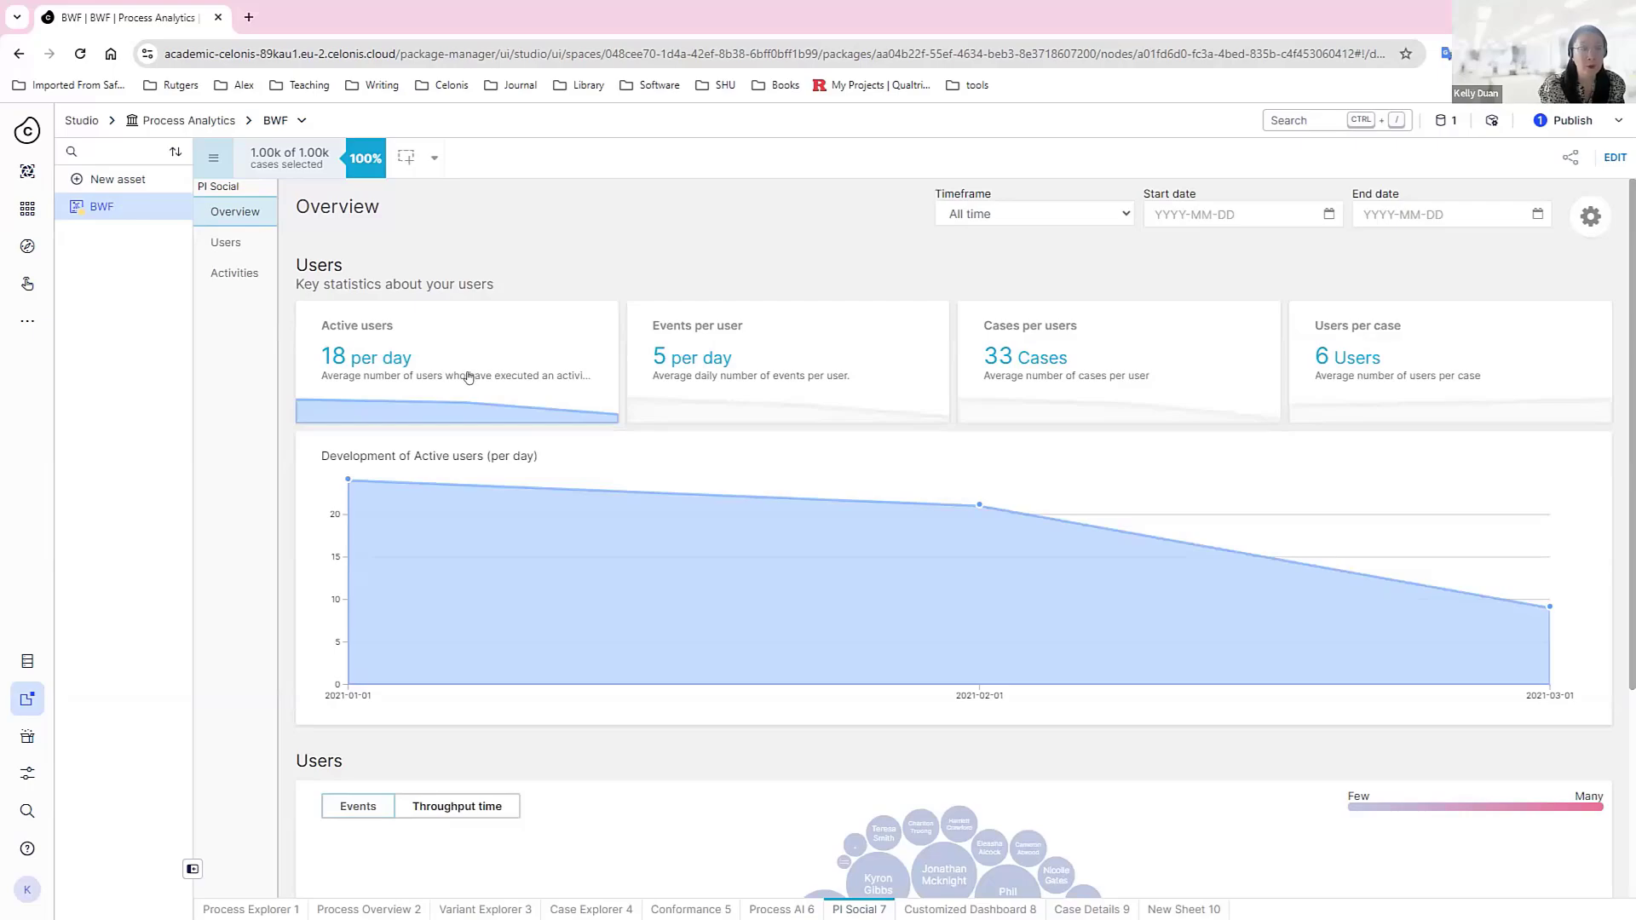
{"action": "mouse_move", "coordinate": [755, 350]}
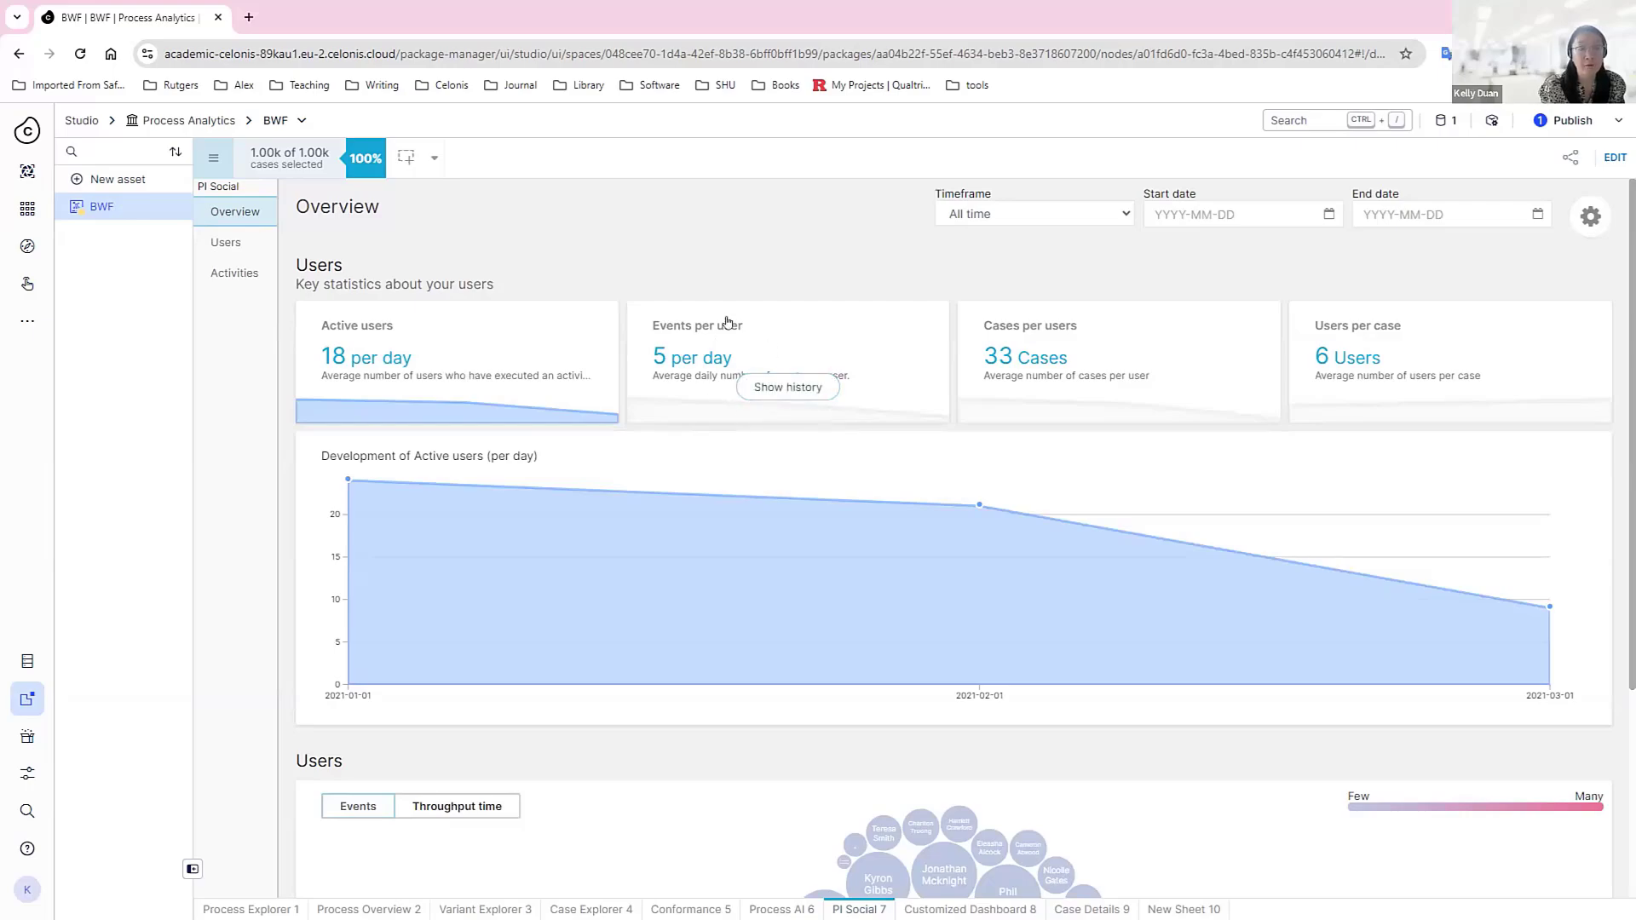
{"action": "mouse_move", "coordinate": [977, 394]}
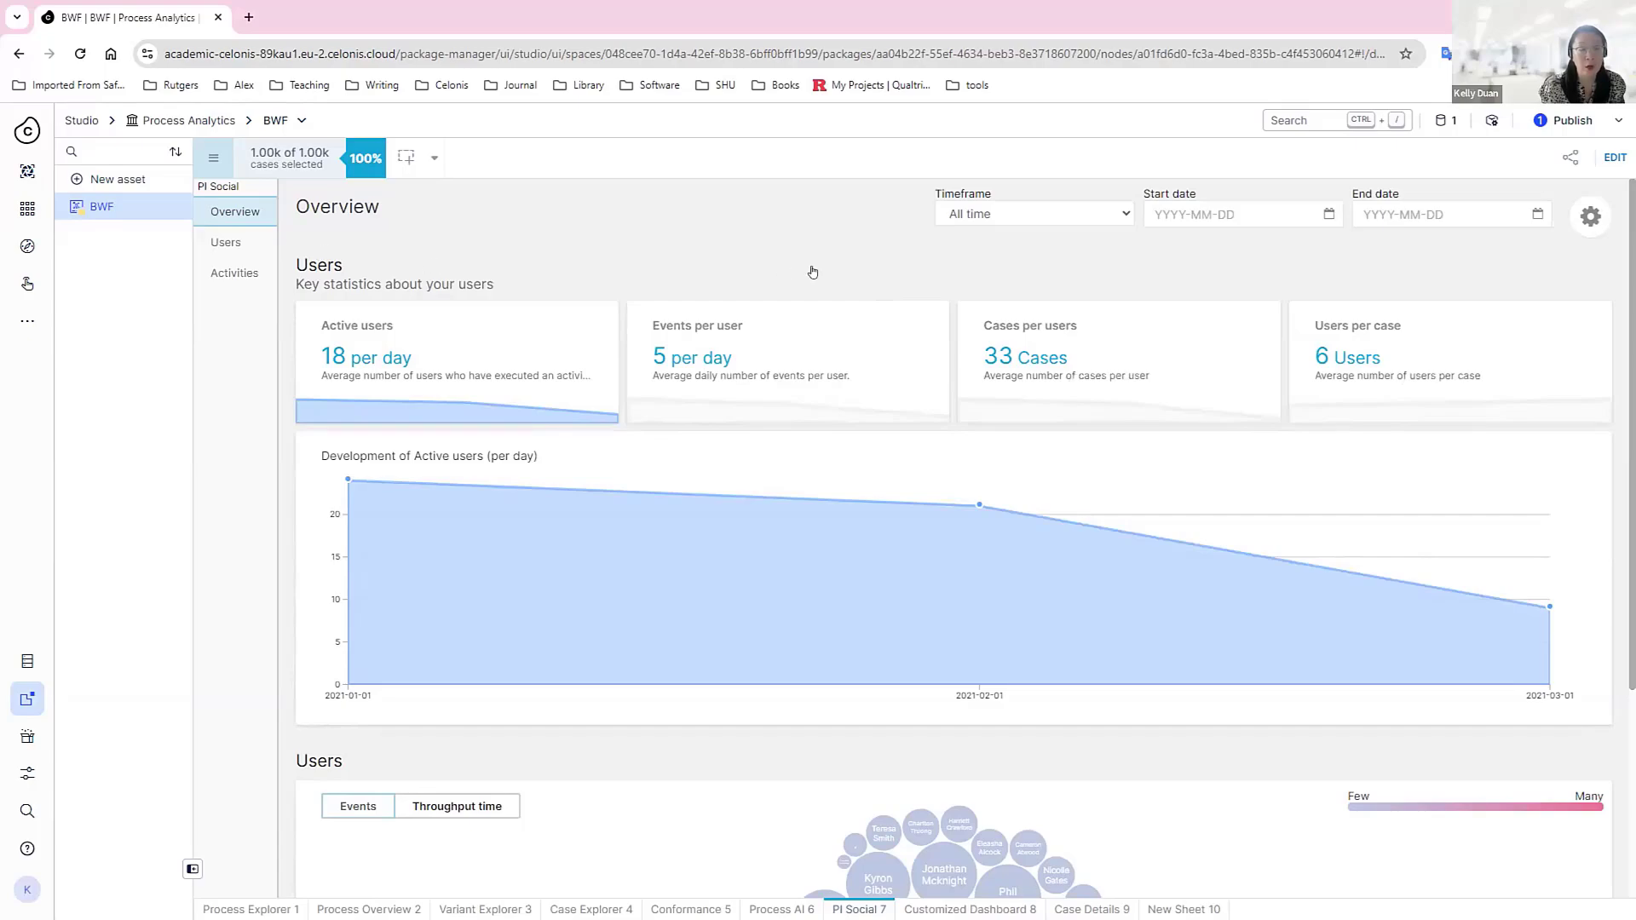
{"action": "scroll", "coordinate": [812, 272], "scroll_direction": "down", "scroll_amount": 4}
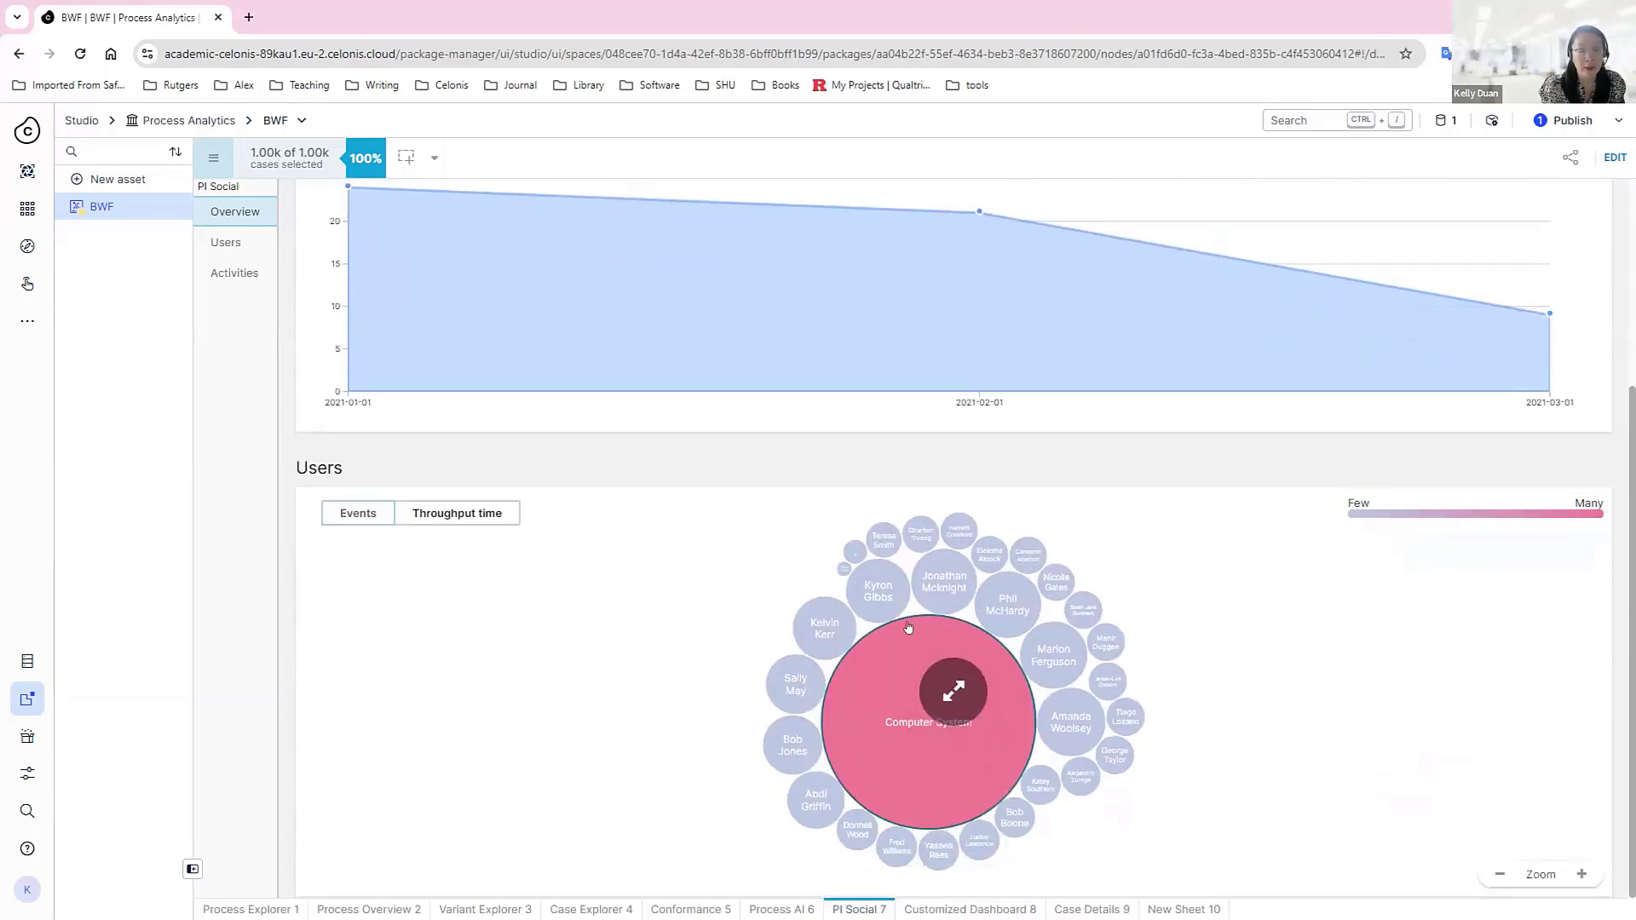
Inspect one employee's statistics in the PI Social users view, and look in on the activities view.
{"action": "left_click", "coordinate": [227, 243]}
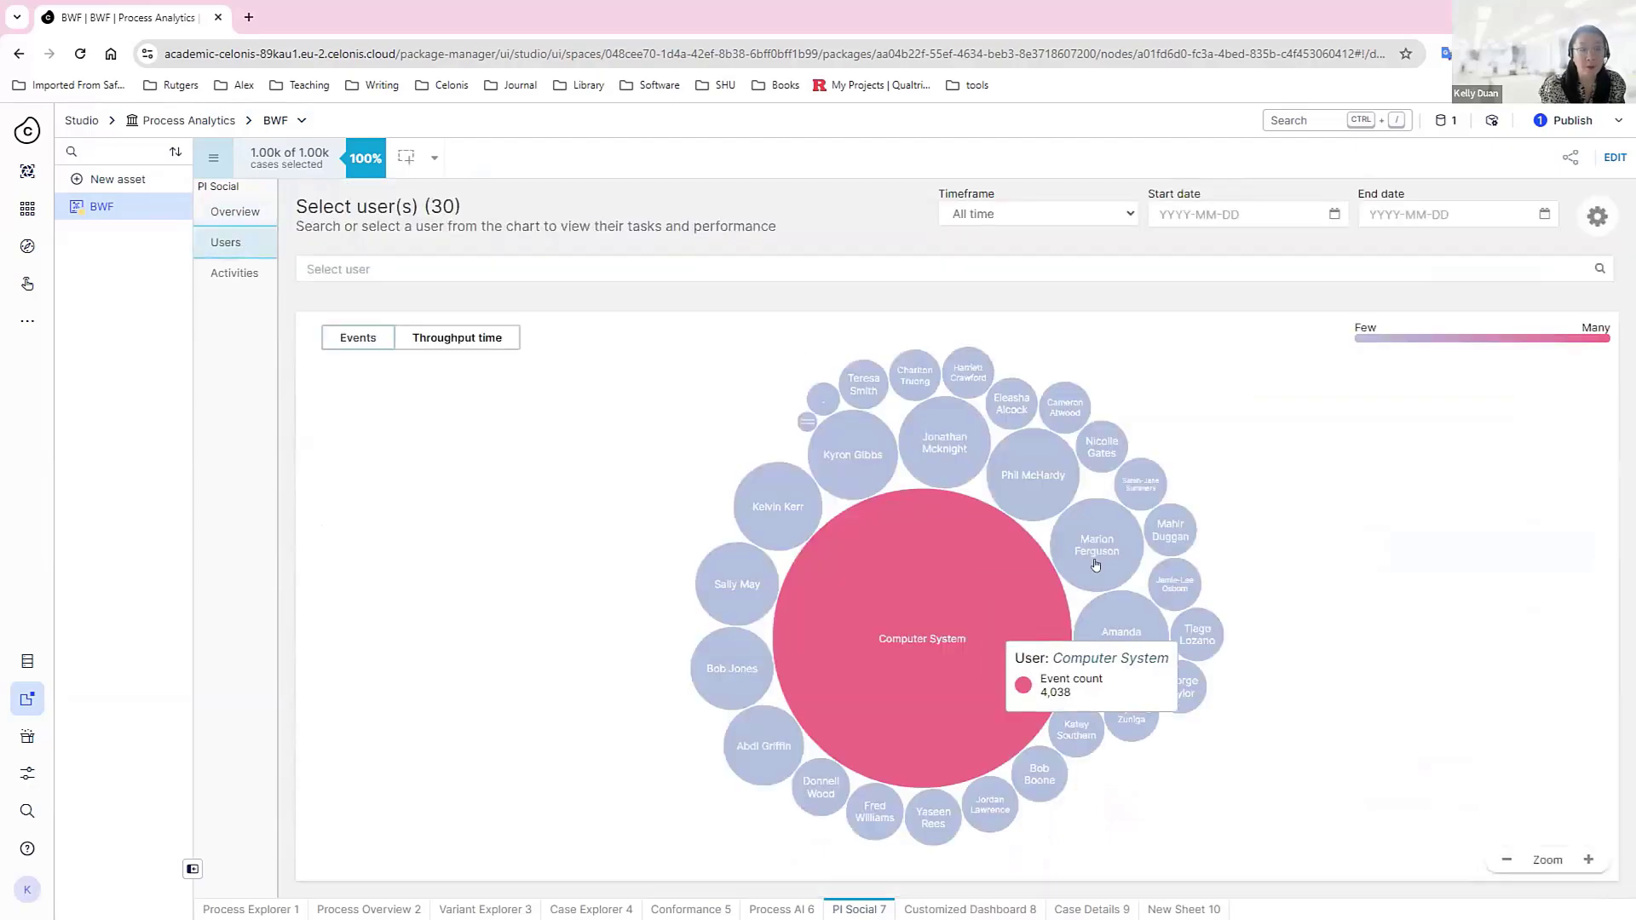
{"action": "left_click", "coordinate": [929, 443]}
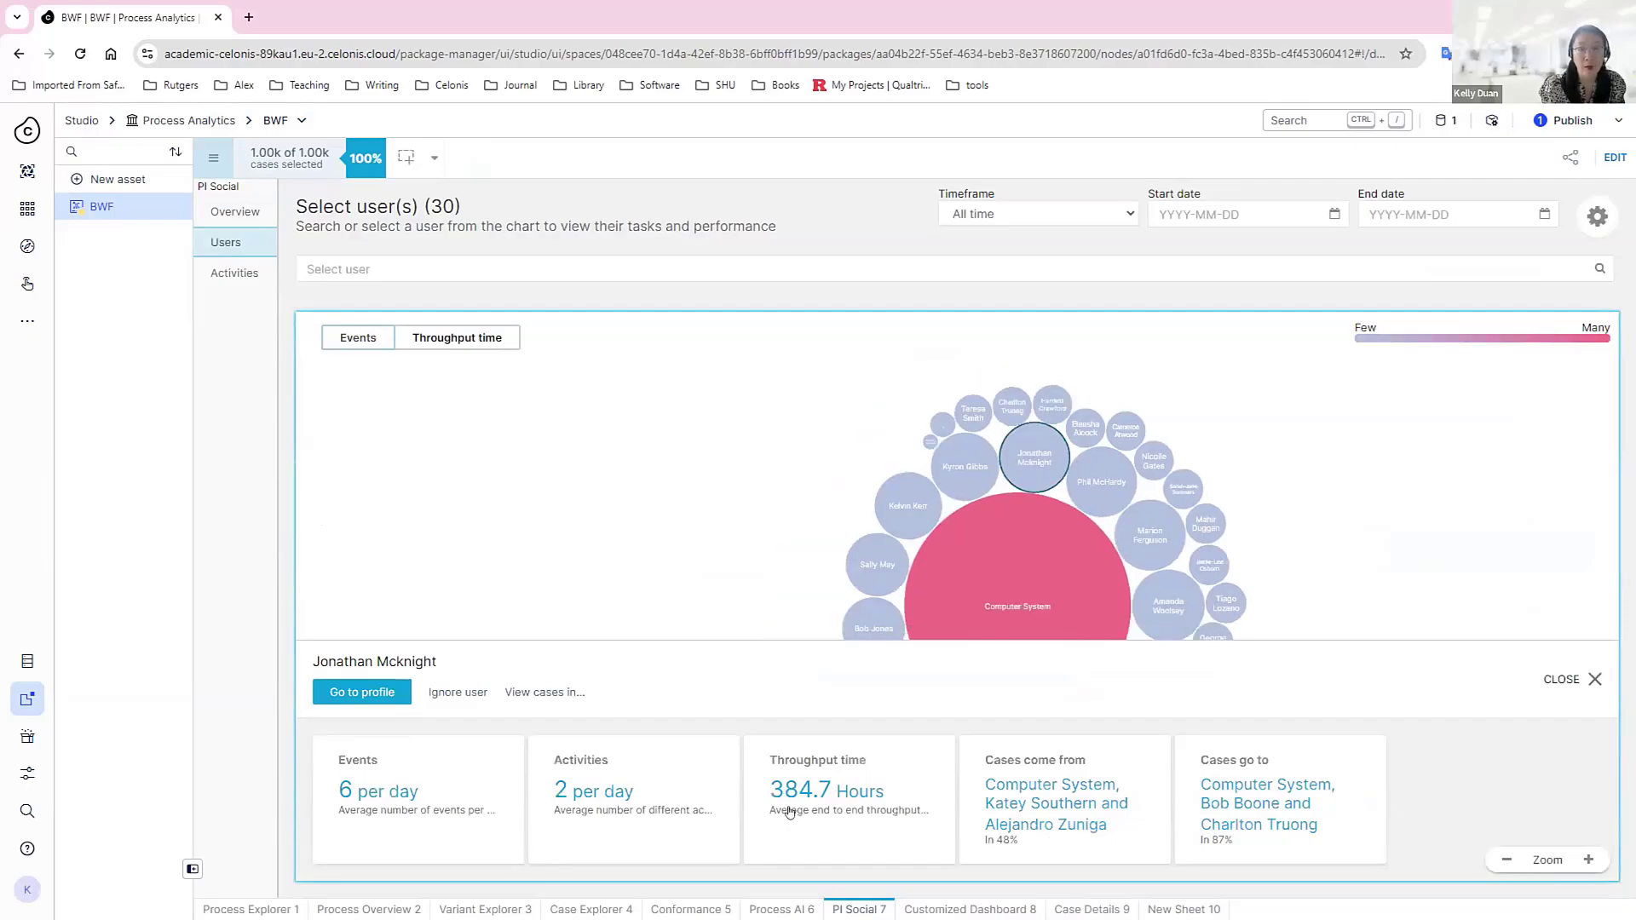
{"action": "left_click", "coordinate": [239, 276]}
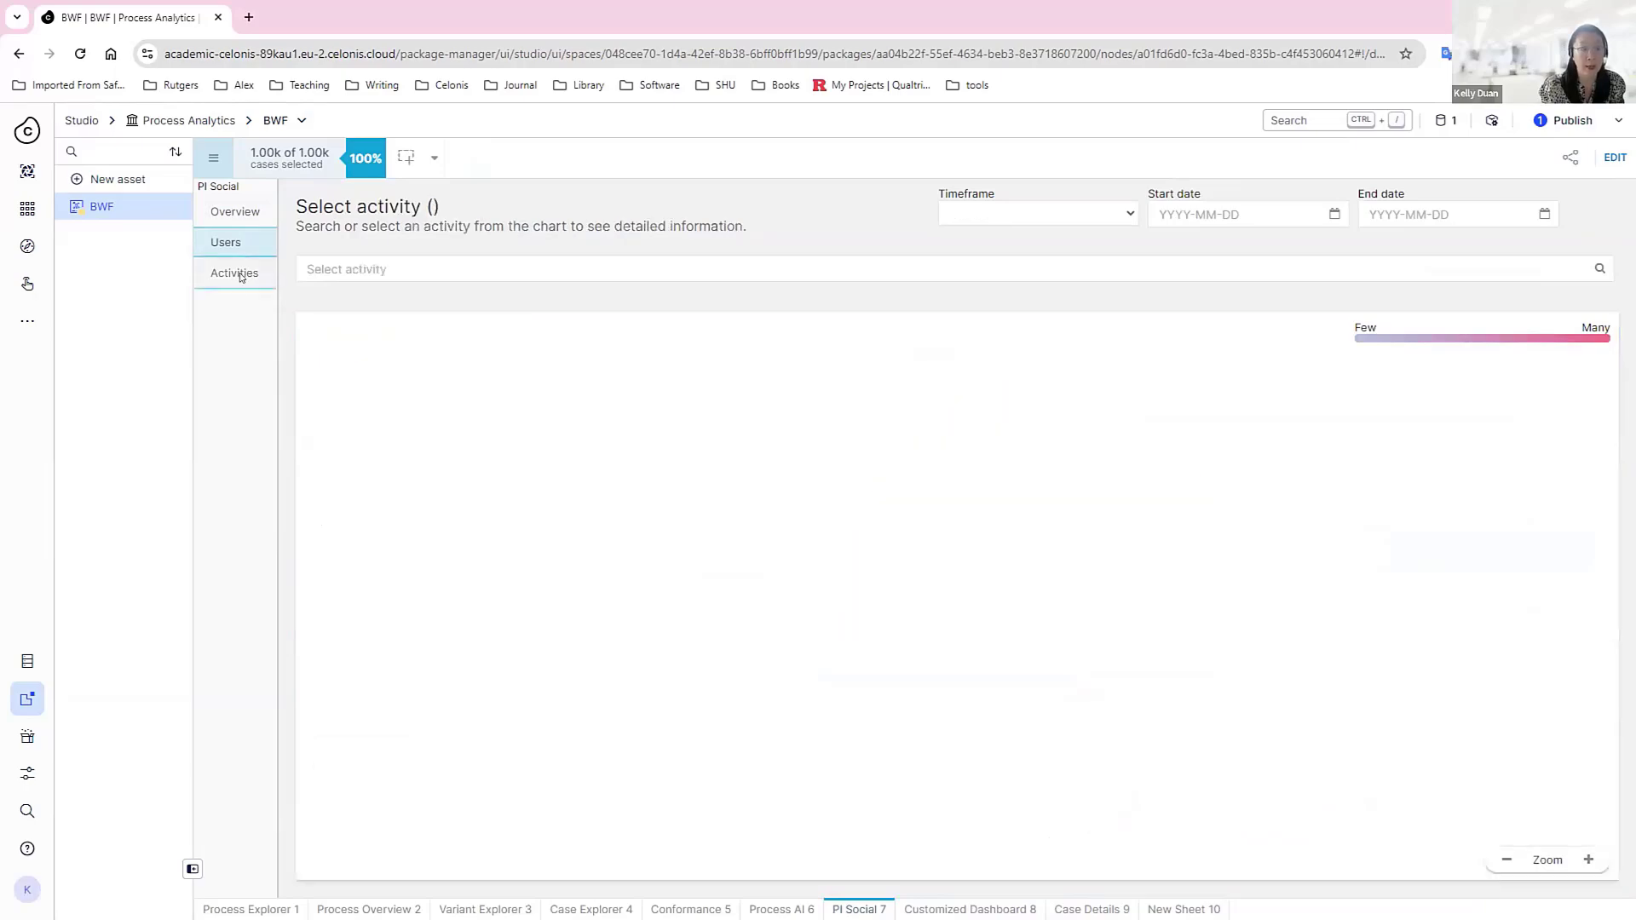
{"action": "left_click", "coordinate": [235, 243]}
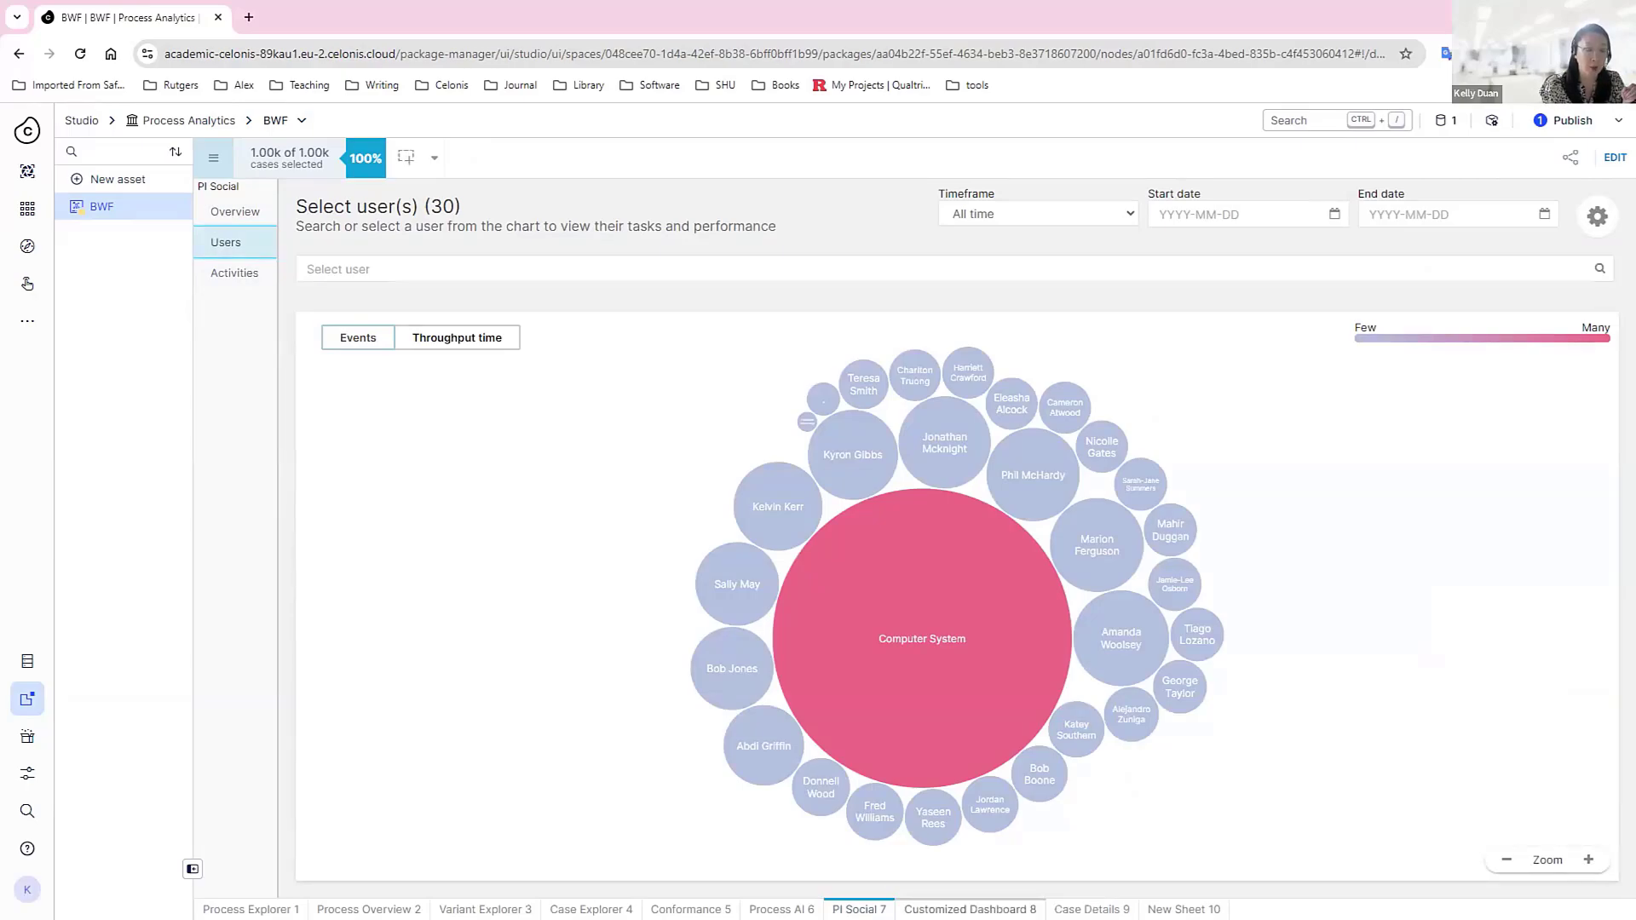
Review the Customized Dashboard sheet and the transaction table in the Case Details sheet.
{"action": "left_click", "coordinate": [935, 909]}
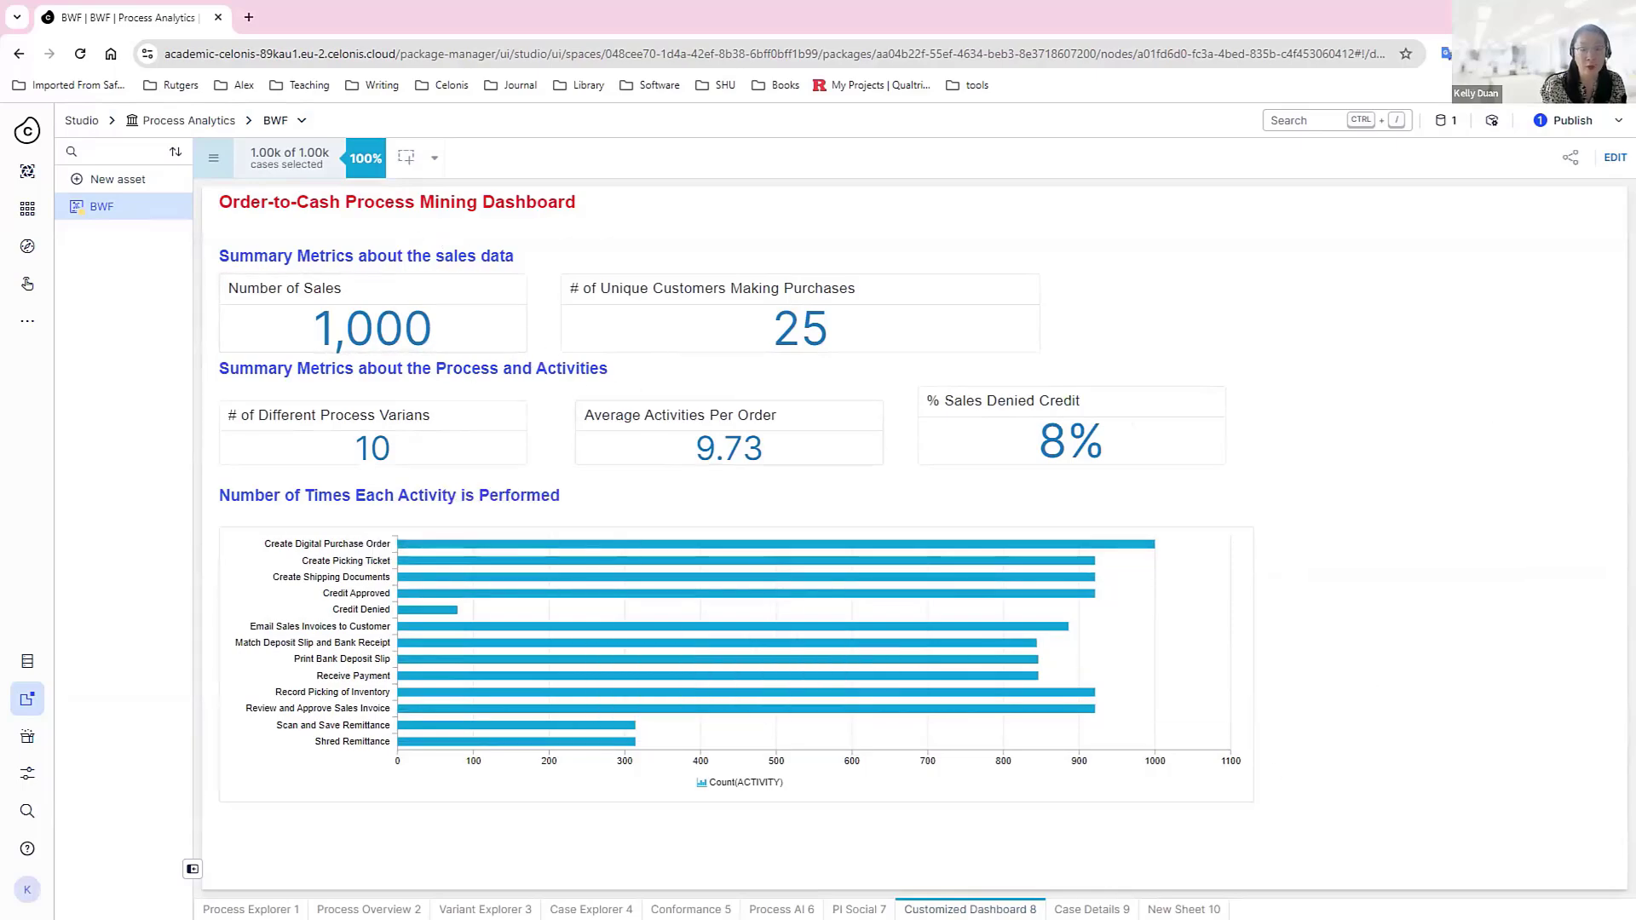
{"action": "left_click", "coordinate": [1092, 909]}
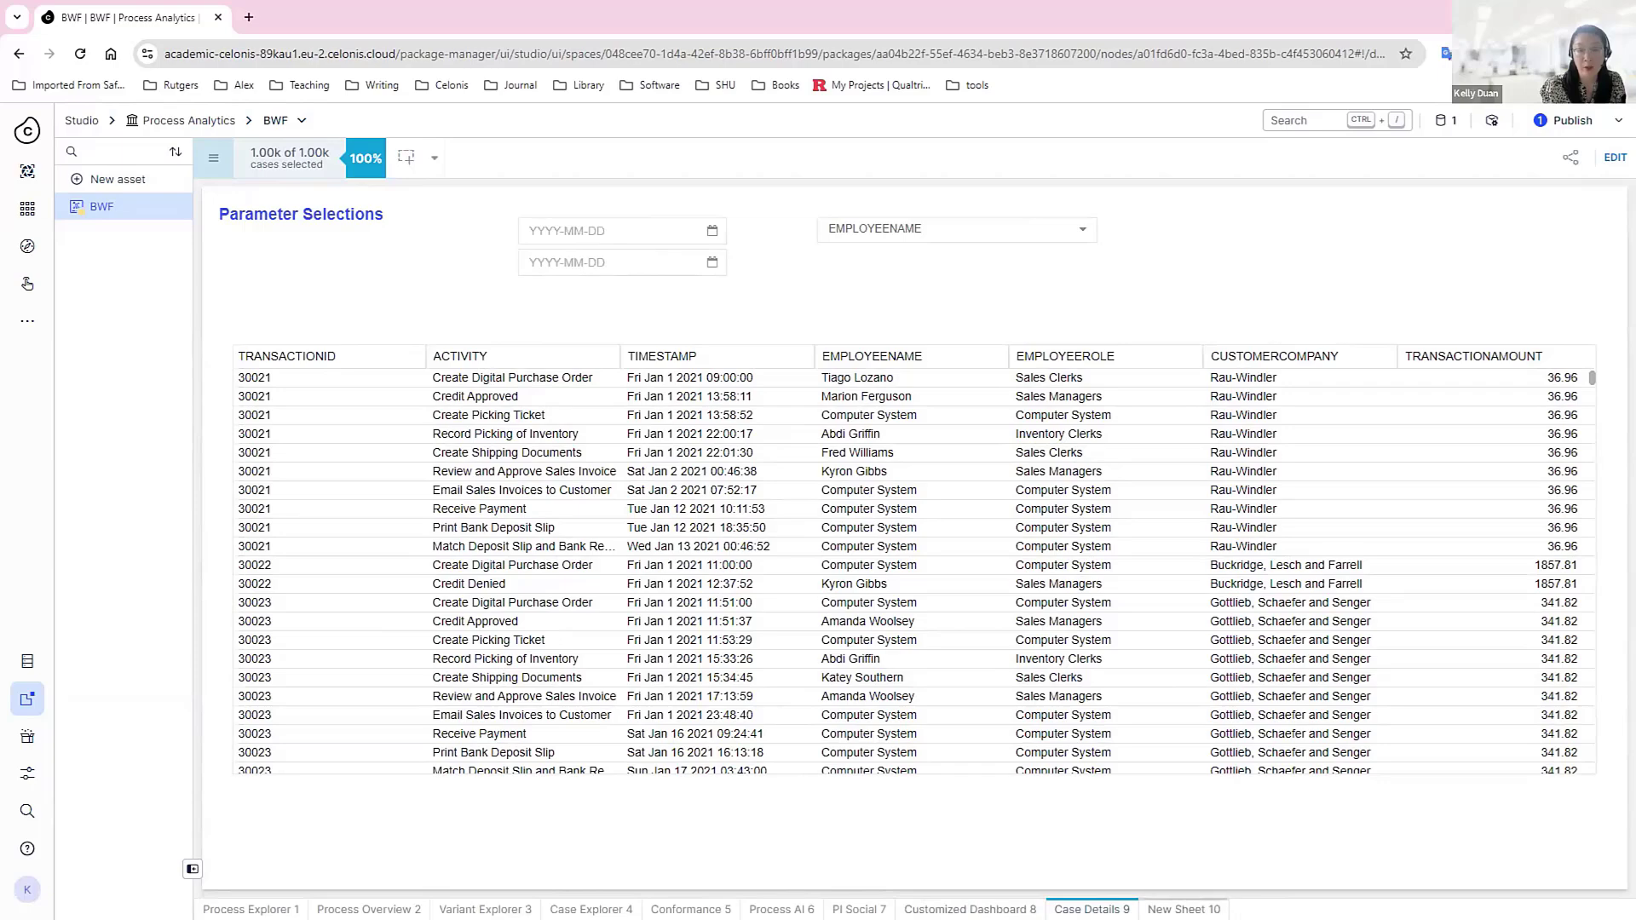
Switch the analysis to edit mode from the blank New Sheet, and add another blank sheet.
{"action": "left_click", "coordinate": [1183, 909]}
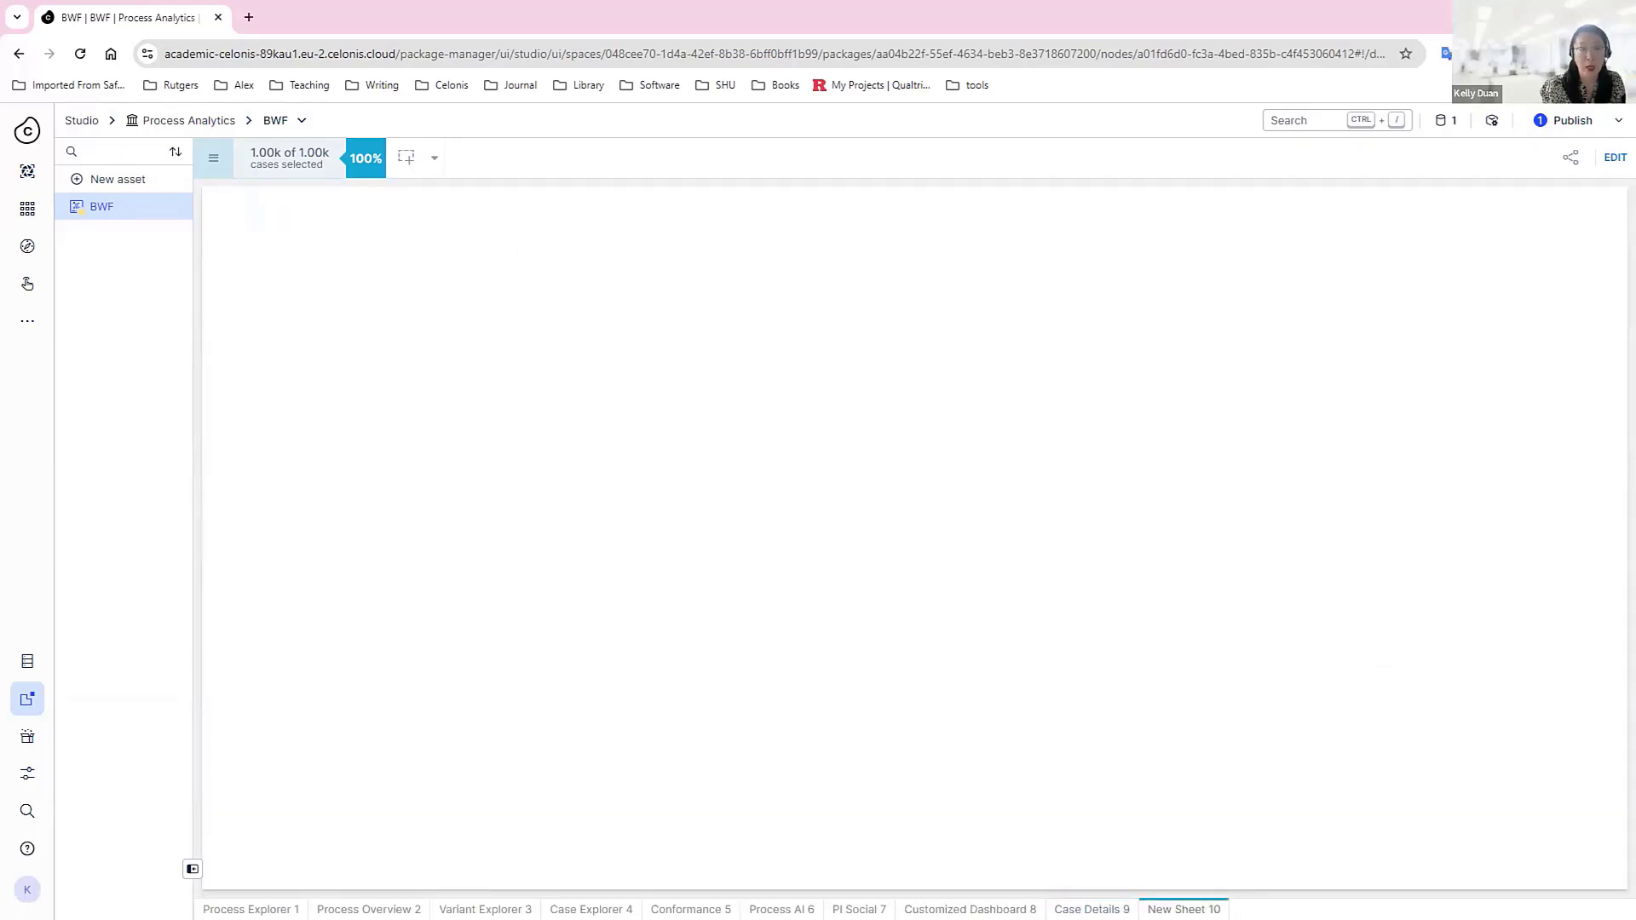
{"action": "left_click", "coordinate": [1615, 156]}
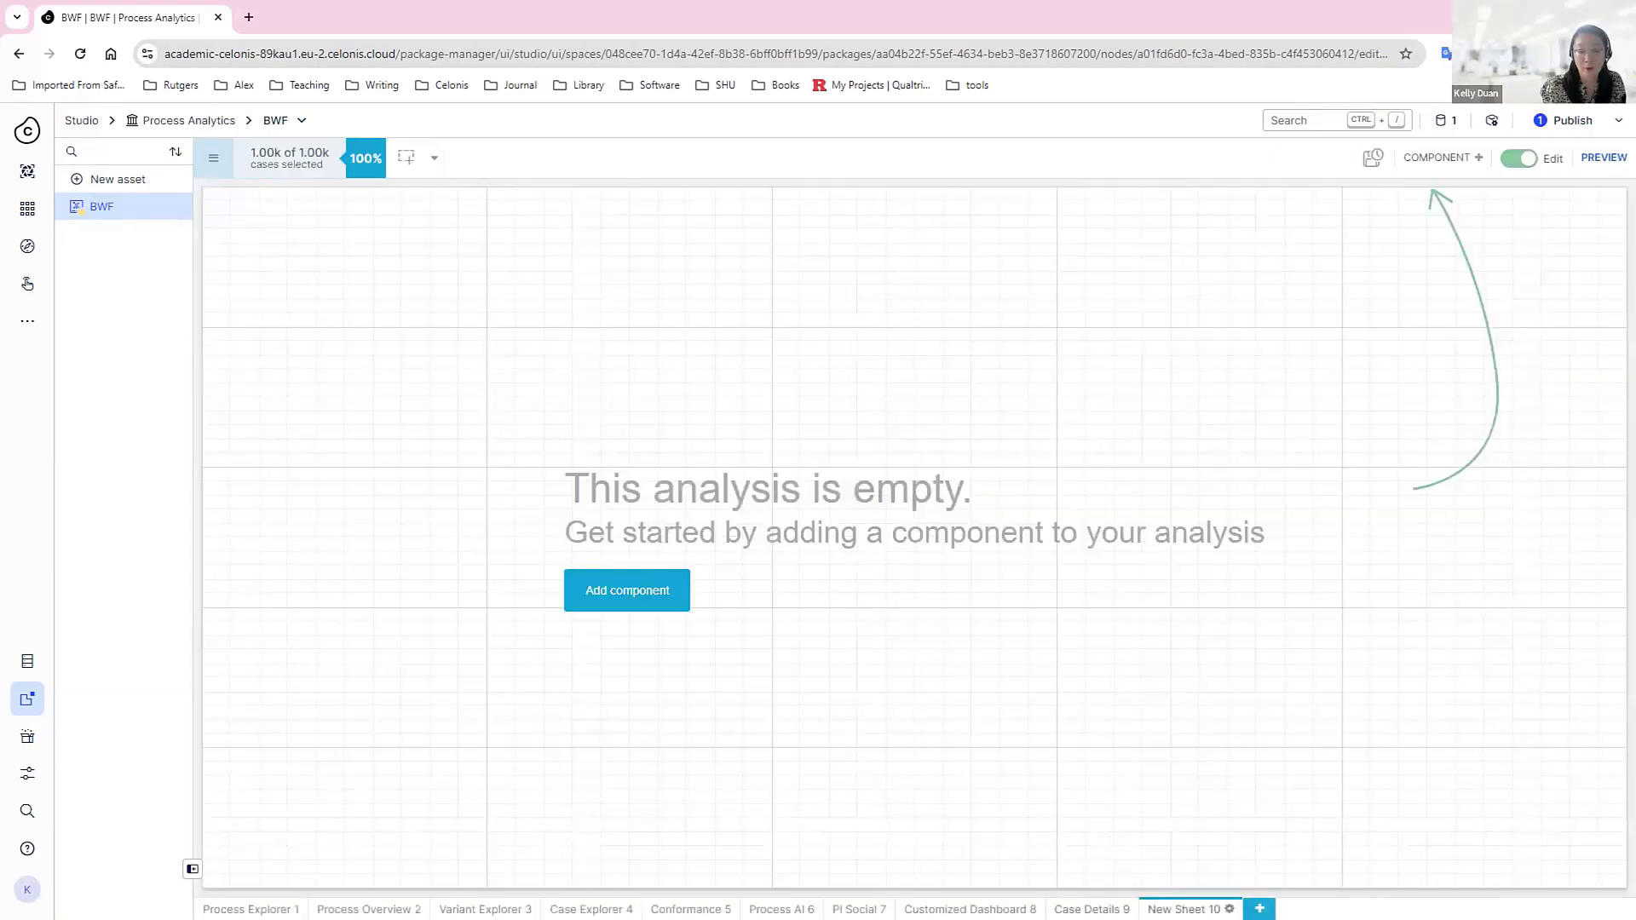
{"action": "left_click", "coordinate": [1259, 909]}
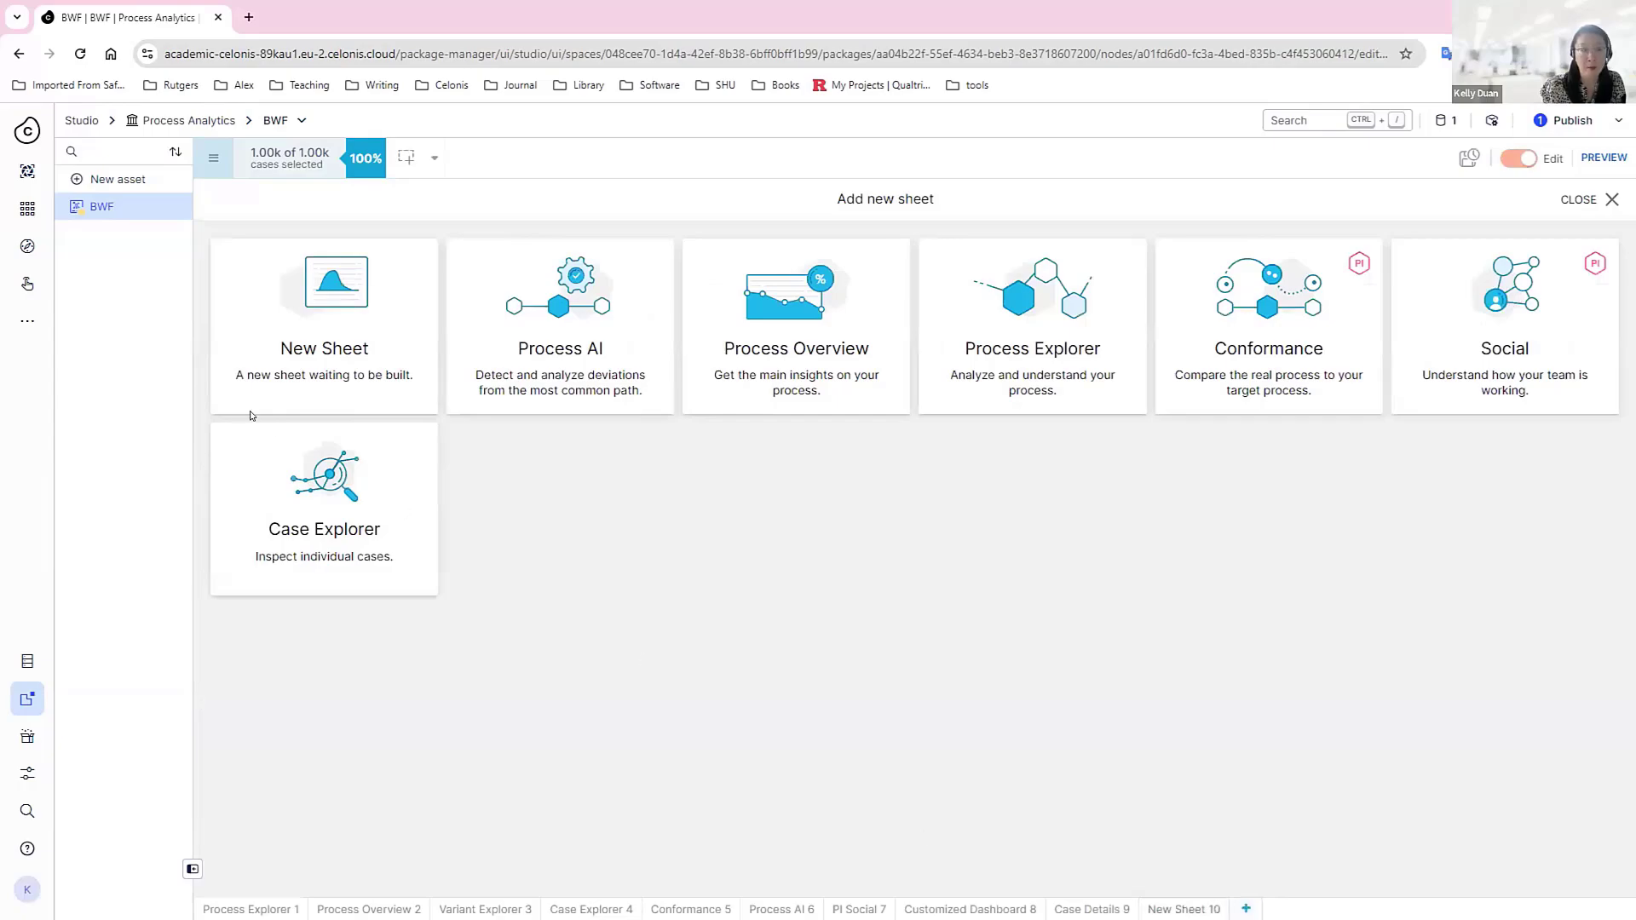
{"action": "left_click", "coordinate": [330, 350]}
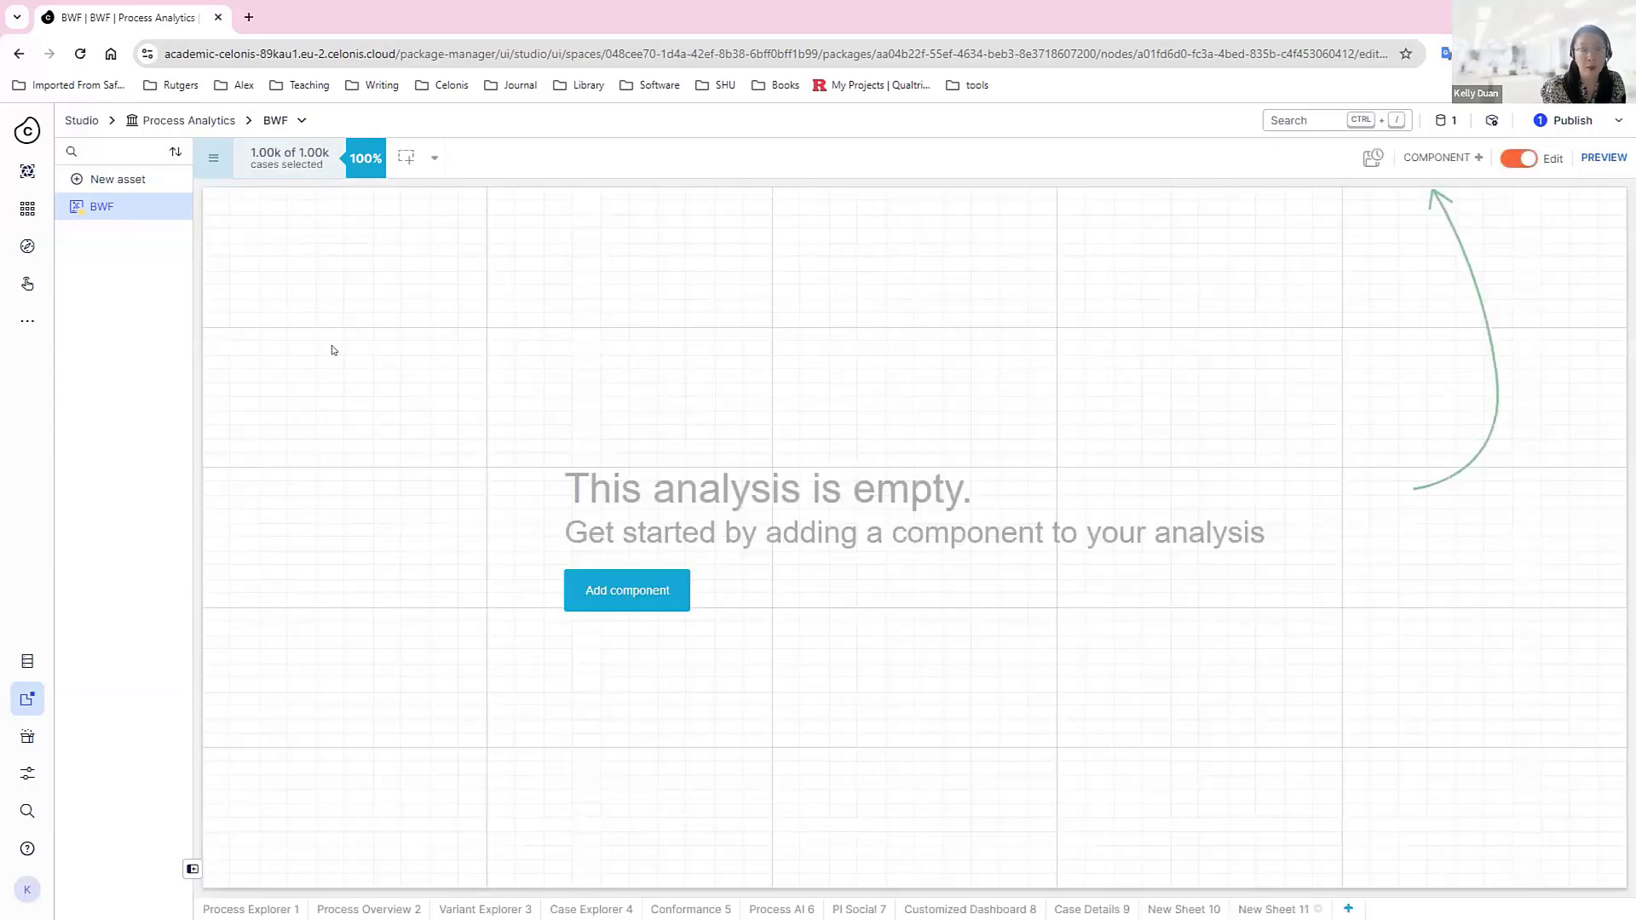
Browse the component types available for the new sheet, from process analysis components to selection components.
{"action": "left_click", "coordinate": [607, 592]}
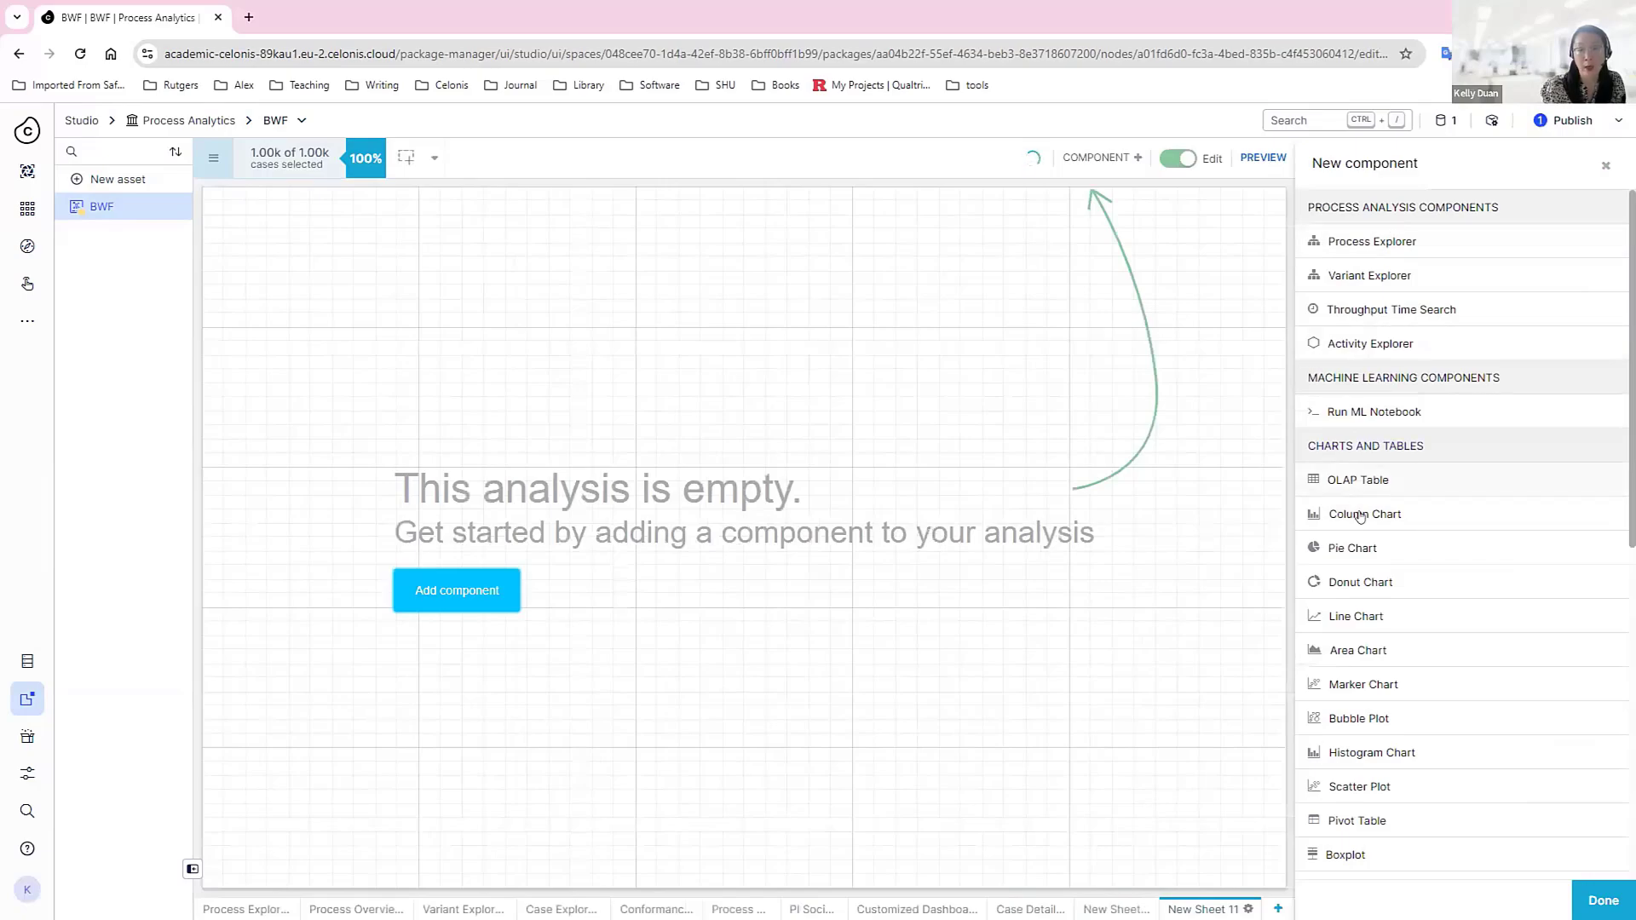
{"action": "scroll", "coordinate": [1371, 539], "scroll_direction": "down", "scroll_amount": 2}
{"action": "scroll", "coordinate": [1372, 539], "scroll_direction": "down", "scroll_amount": 2}
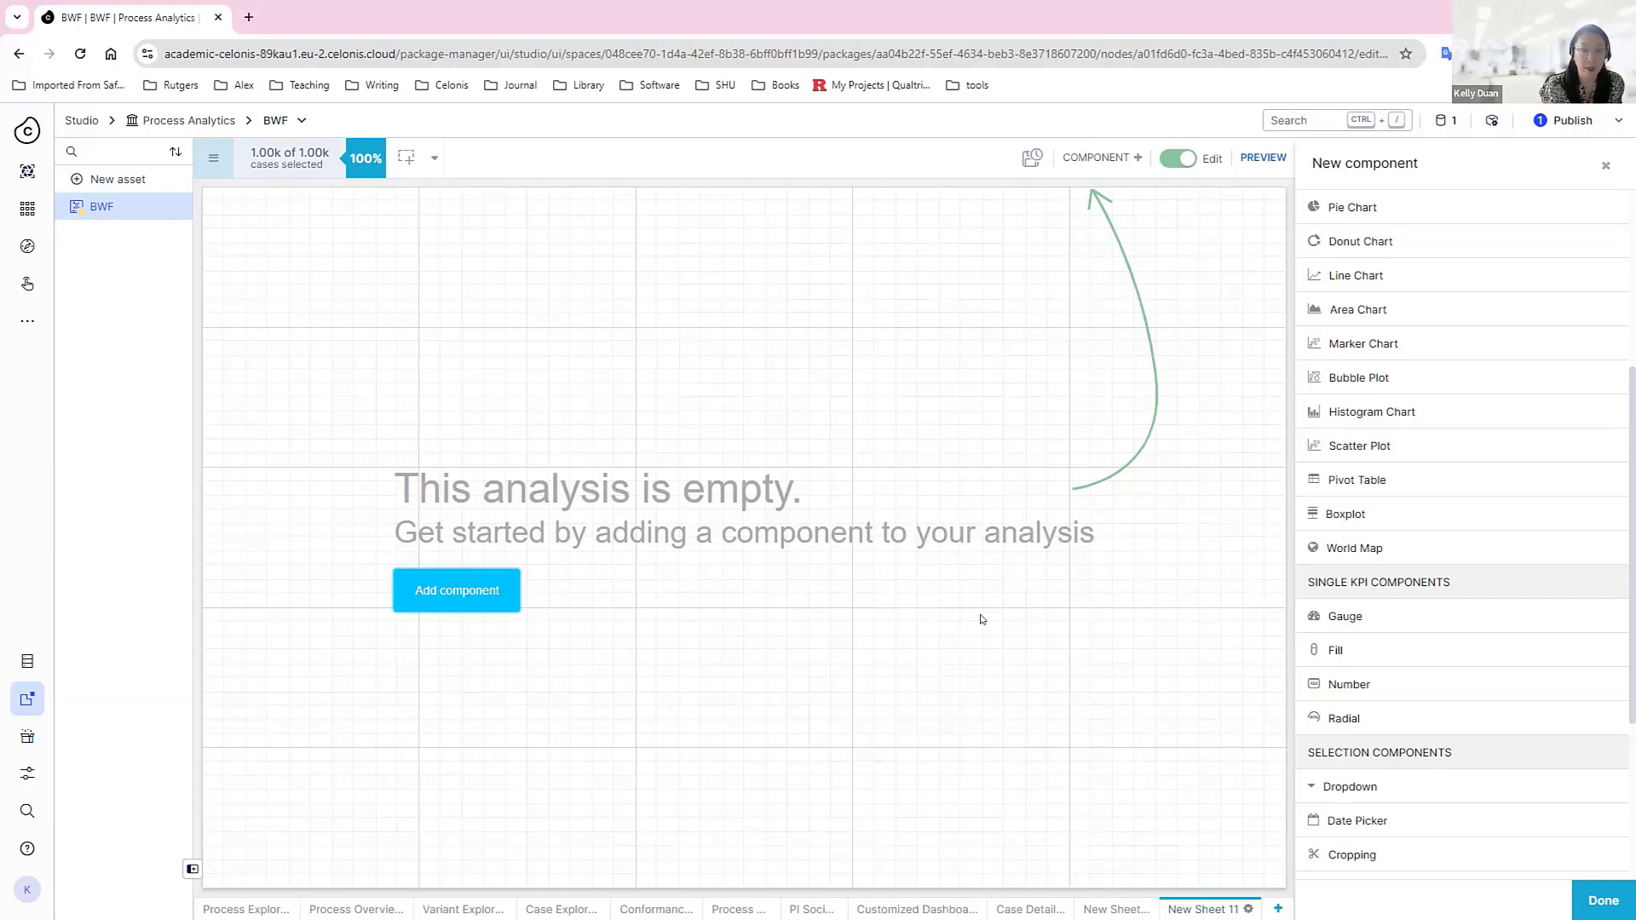
Show the Customized Dashboard sheet in edit mode as an example of a sheet built from components.
{"action": "left_click", "coordinate": [246, 909]}
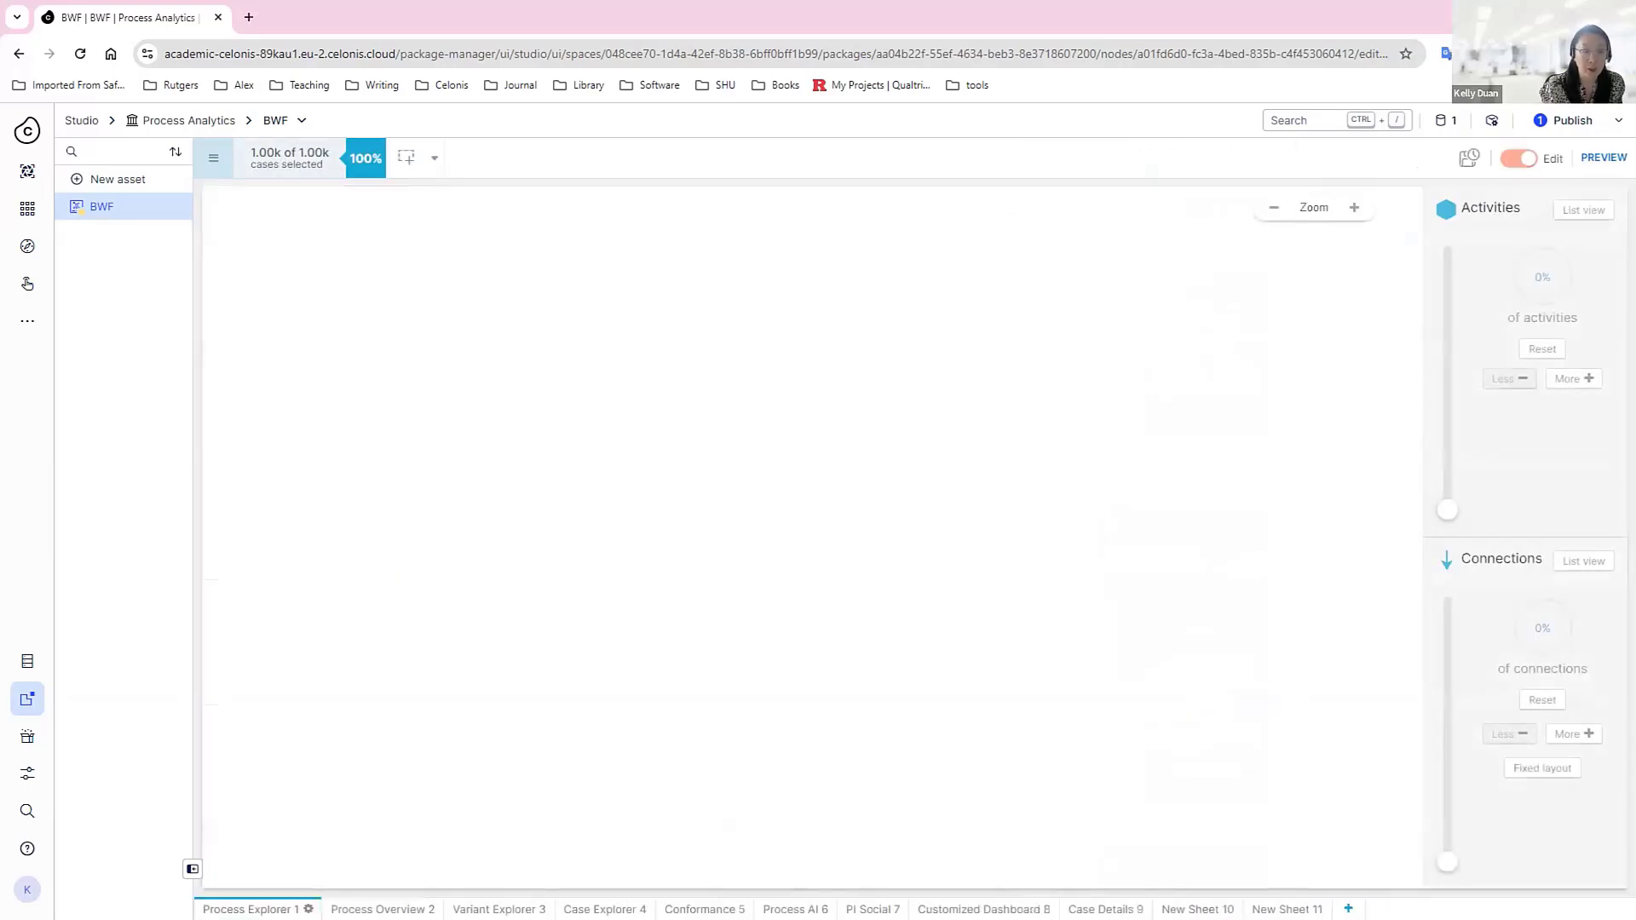
{"action": "left_click", "coordinate": [1197, 909]}
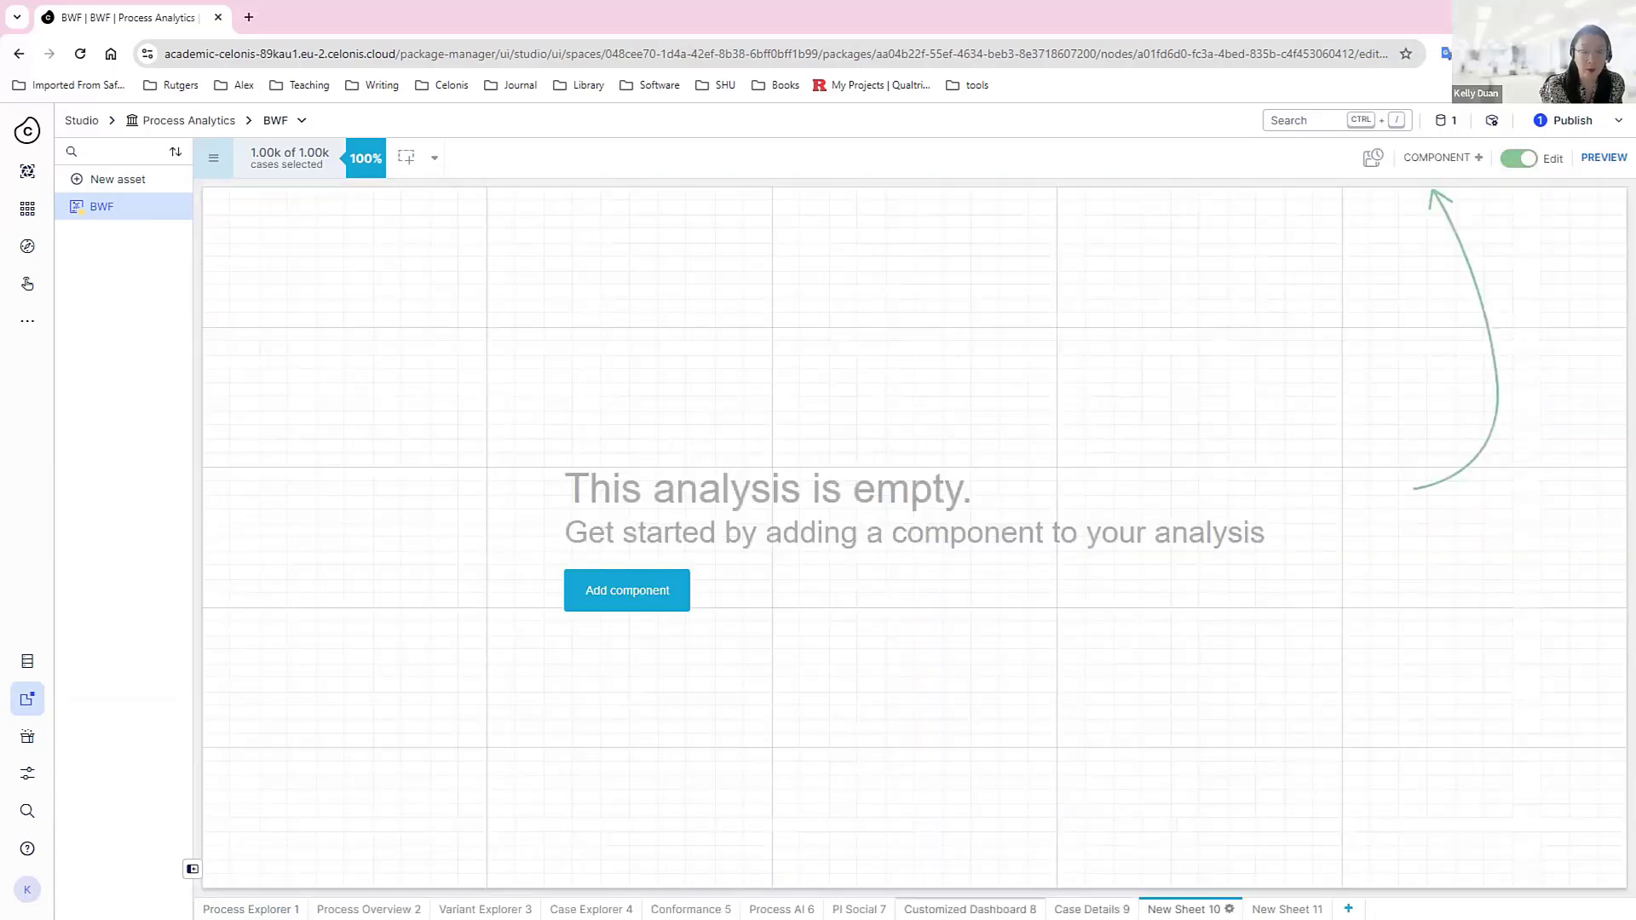
{"action": "left_click", "coordinate": [977, 909]}
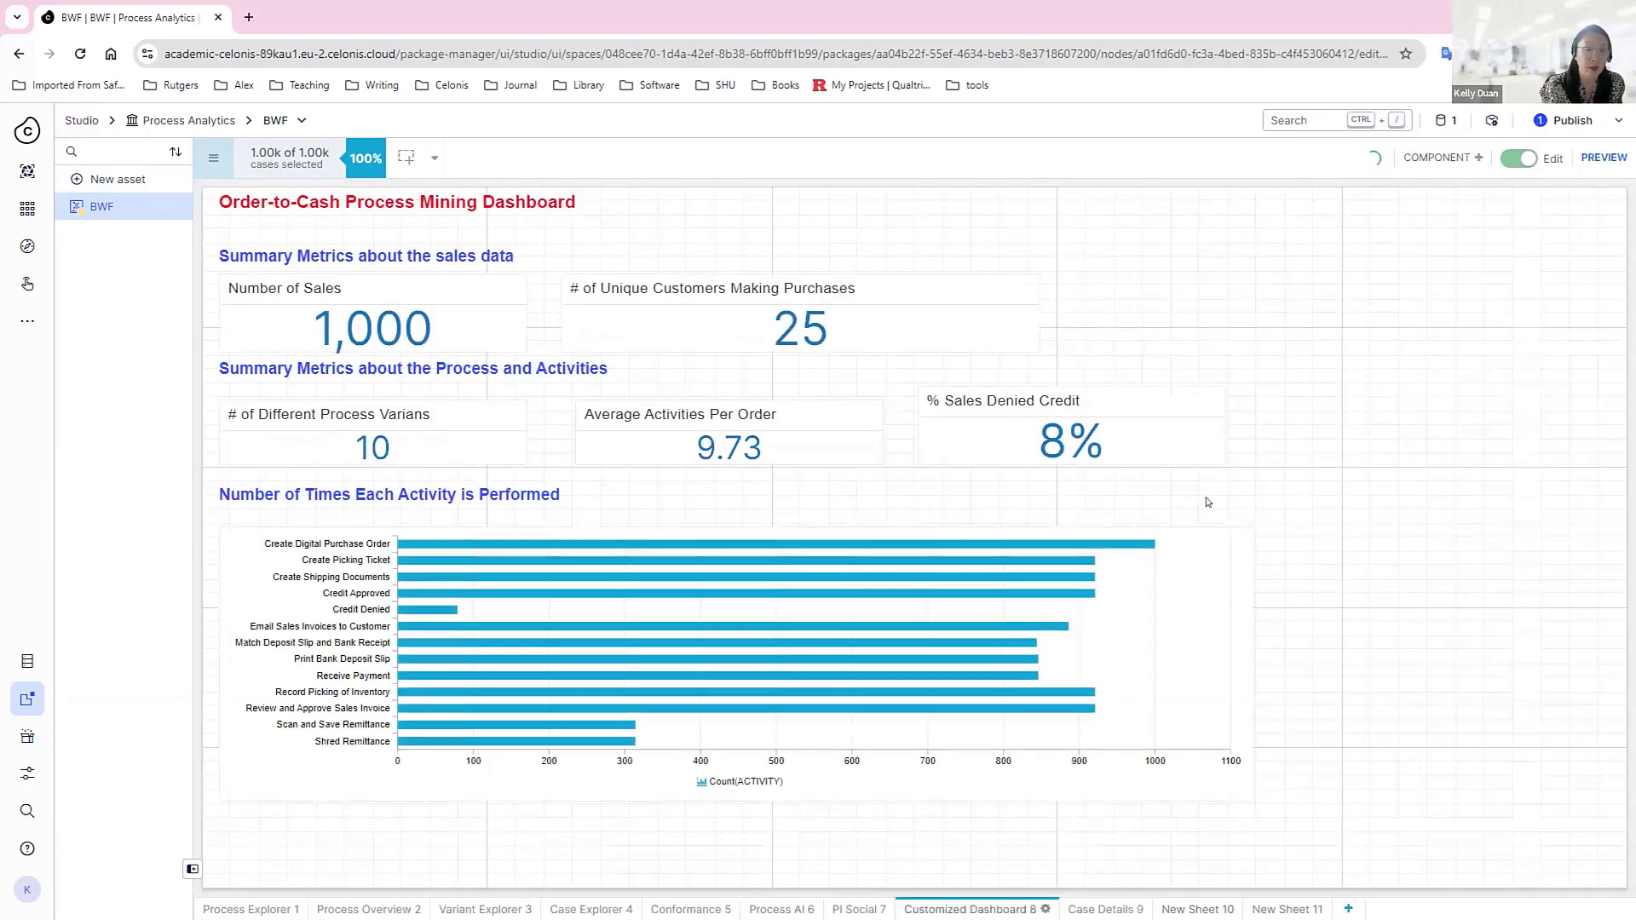